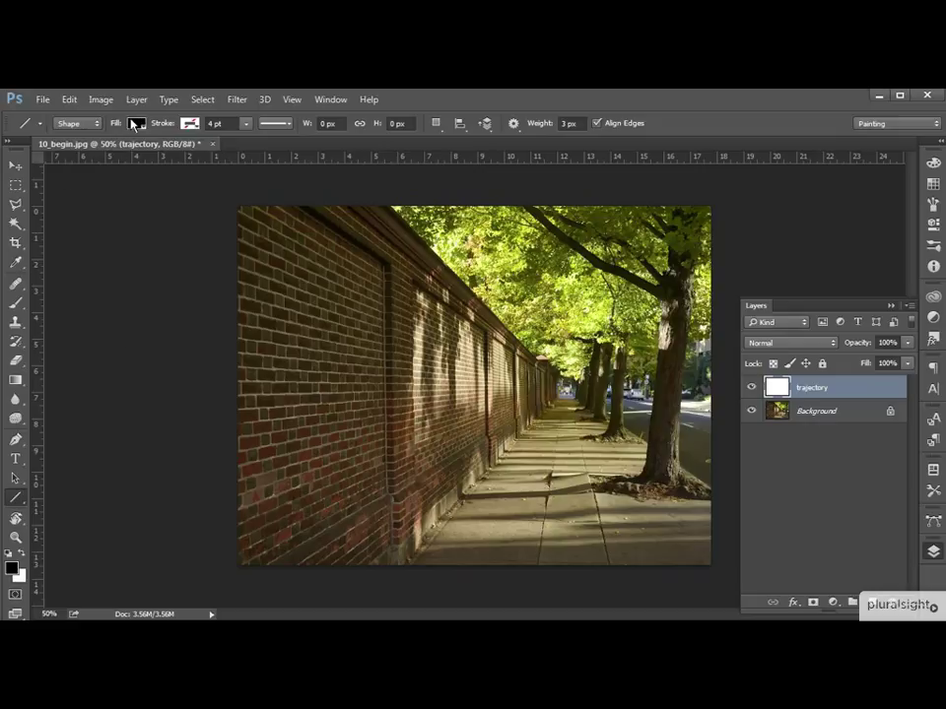
# Set the line fill to magenta and draw a line about 768 px wide and 545 px high along the wall's inner ledge past the vanishing point.
pyautogui.click(136, 123)
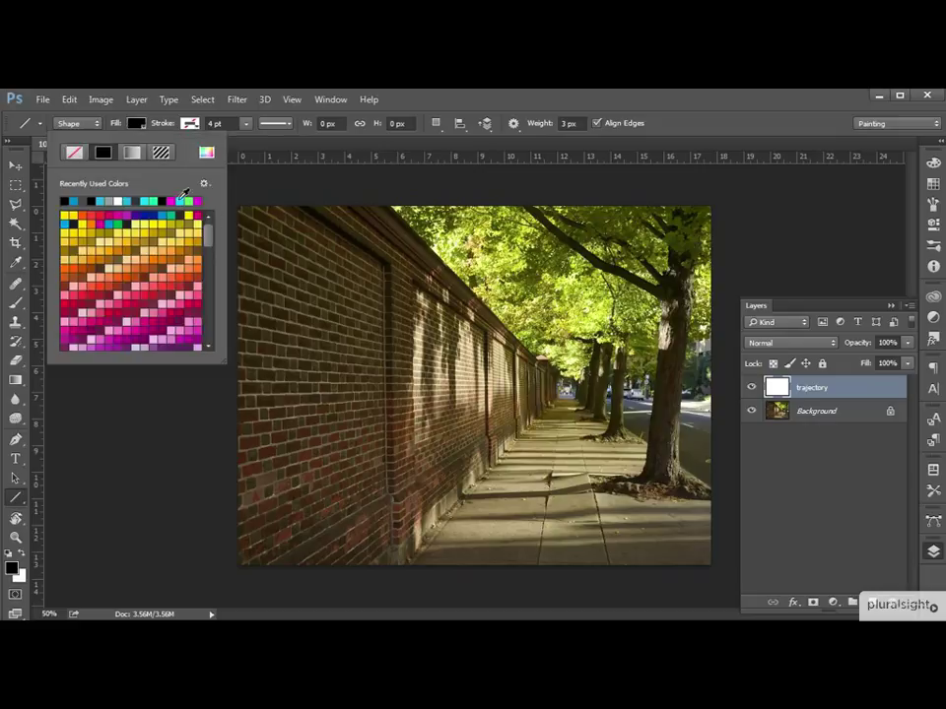
pyautogui.click(198, 201)
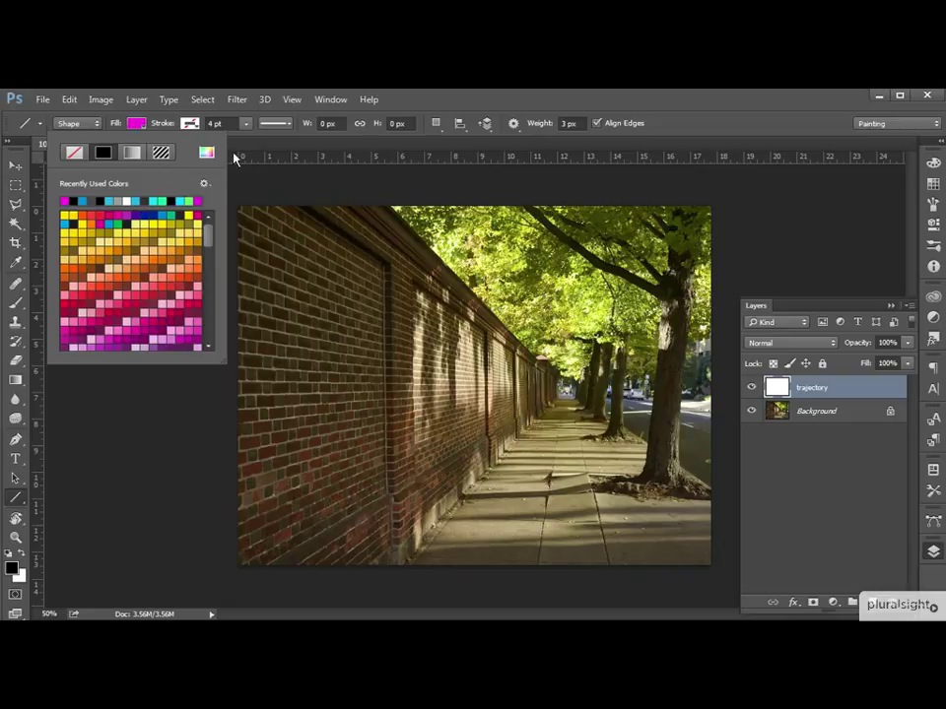
pyautogui.click(836, 393)
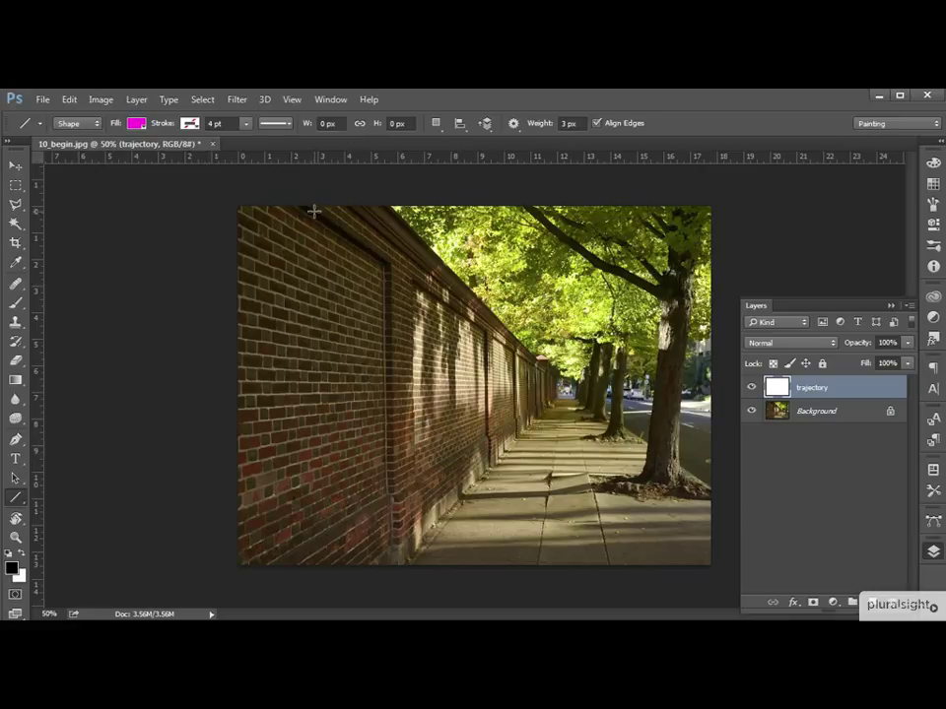
pyautogui.moveTo(314, 210); pyautogui.dragTo(597, 410)
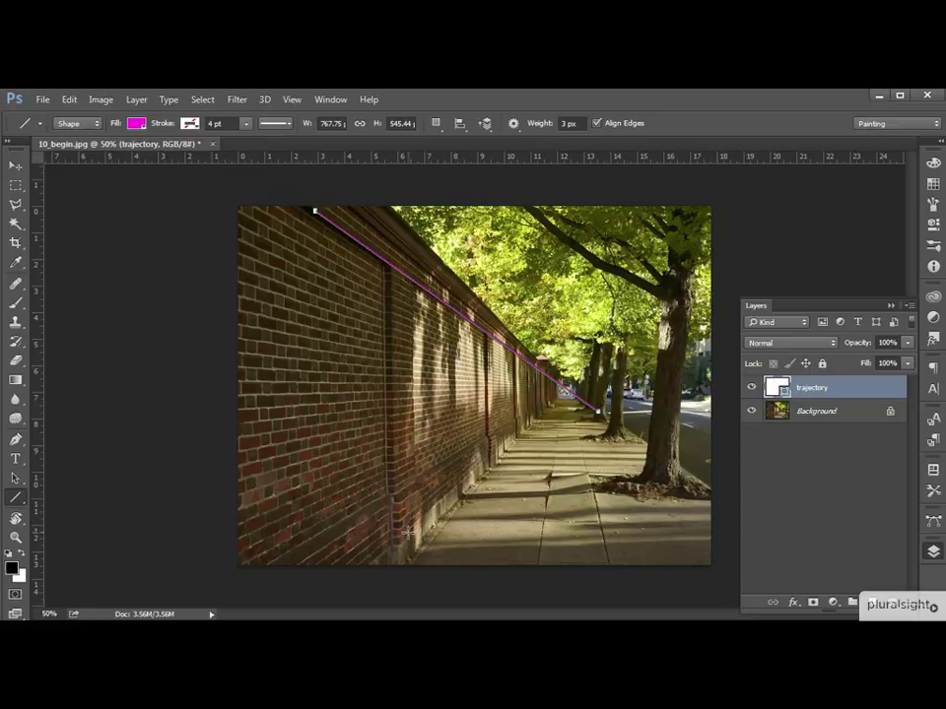
# Draw four more magenta lines converging at the vanishing point, along the wall base, wall top, tree bases and sidewalk seam.
pyautogui.moveTo(405, 530); pyautogui.dragTo(566, 379)
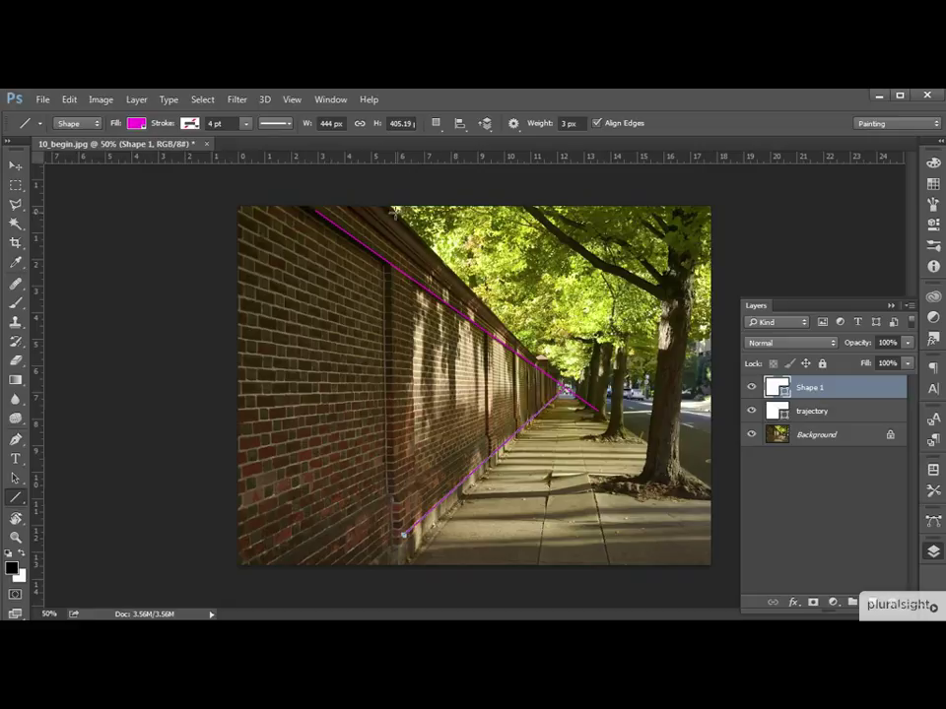
pyautogui.moveTo(394, 210)
pyautogui.mouseDown()
pyautogui.moveTo(473, 268)
pyautogui.moveTo(565, 391)
pyautogui.mouseUp()
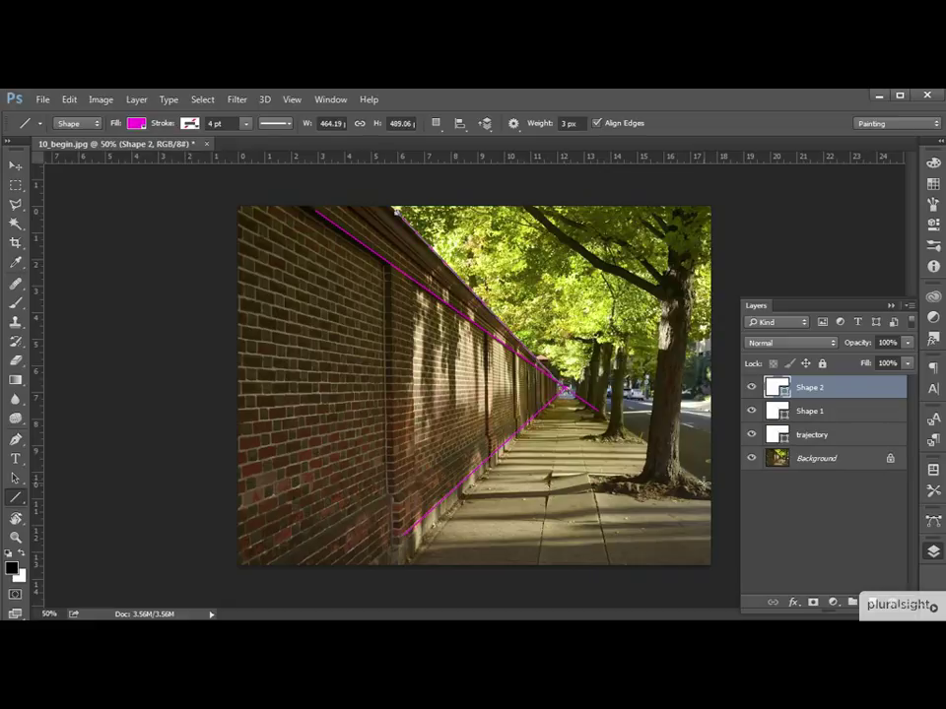
pyautogui.moveTo(707, 487)
pyautogui.mouseDown()
pyautogui.moveTo(579, 382)
pyautogui.moveTo(561, 387)
pyautogui.moveTo(607, 418)
pyautogui.moveTo(564, 387)
pyautogui.mouseUp()
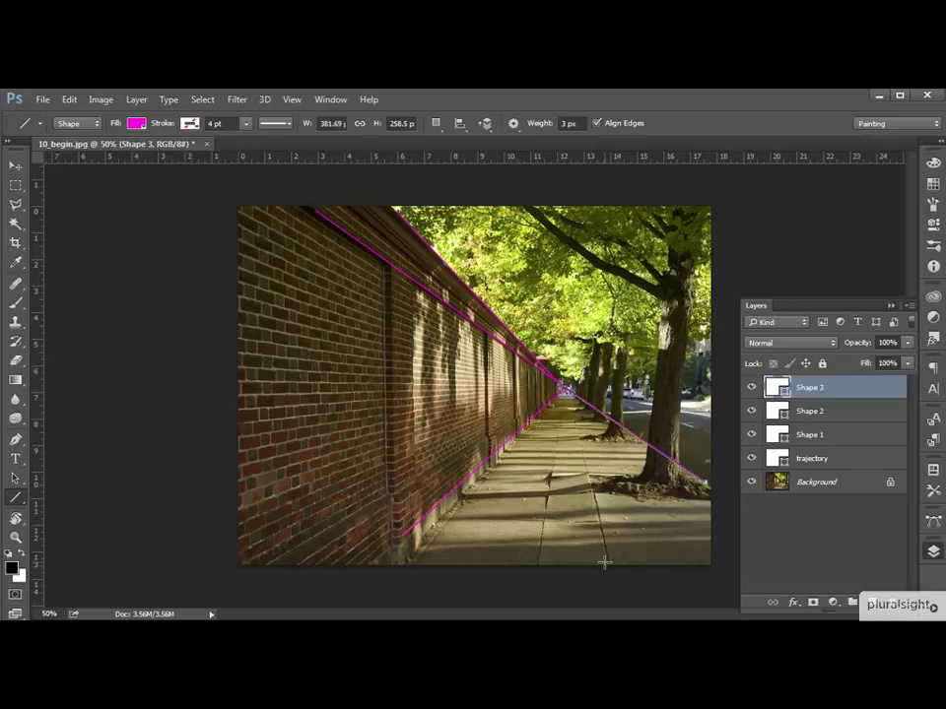
pyautogui.moveTo(608, 554); pyautogui.dragTo(566, 390)
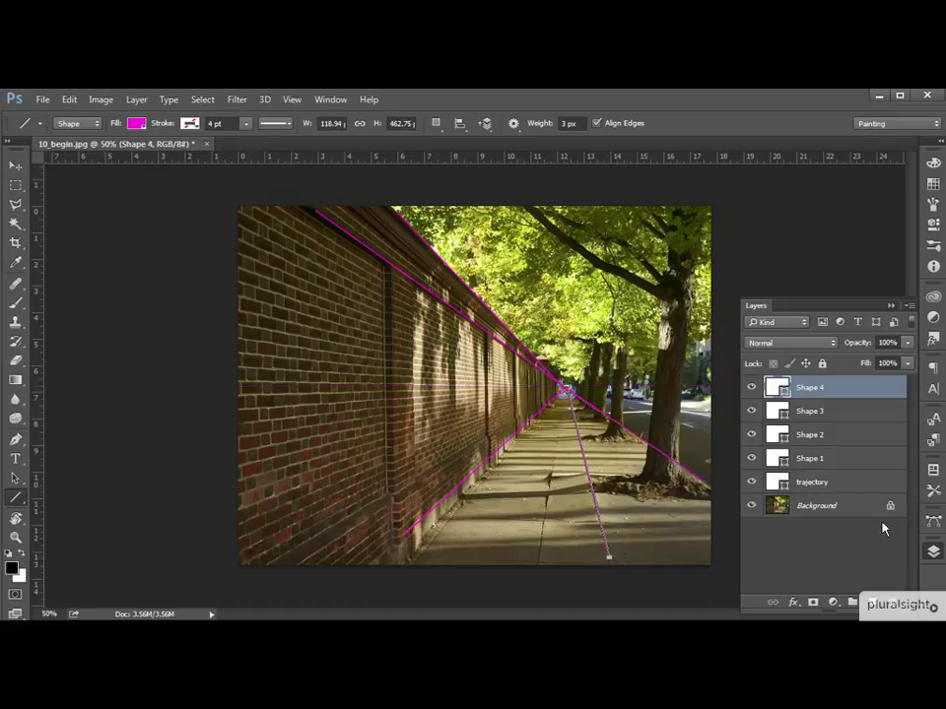
# Group the five perspective line layers, from trajectory up to Shape 4.
pyautogui.keyDown('shift'); pyautogui.click(833, 486); pyautogui.keyUp('shift')
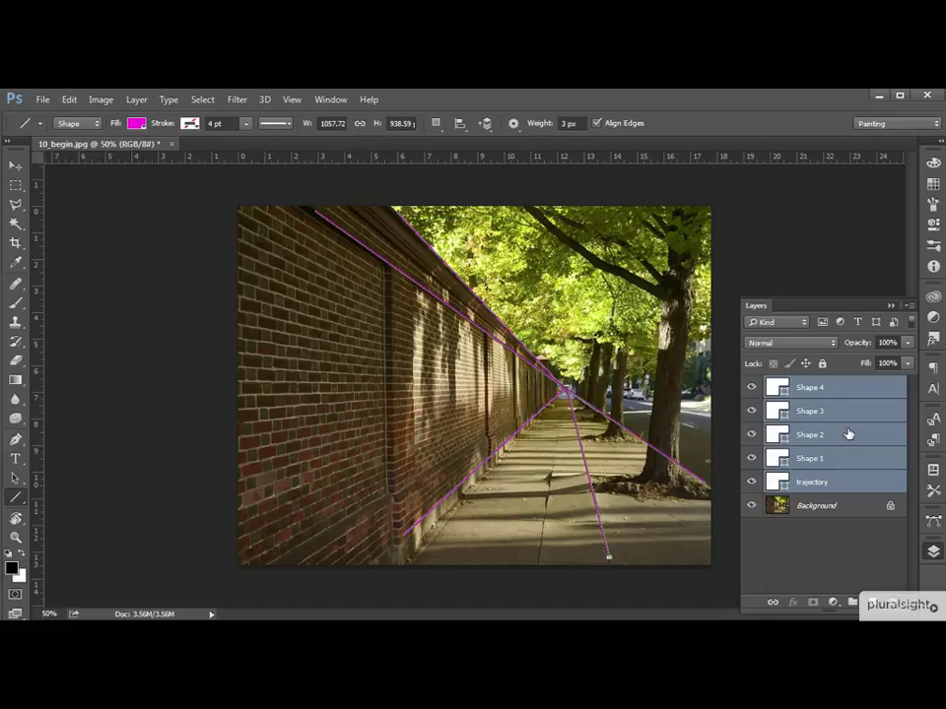
pyautogui.hotkey('ctrl', '+')
pyautogui.hotkey('ctrl', '+')
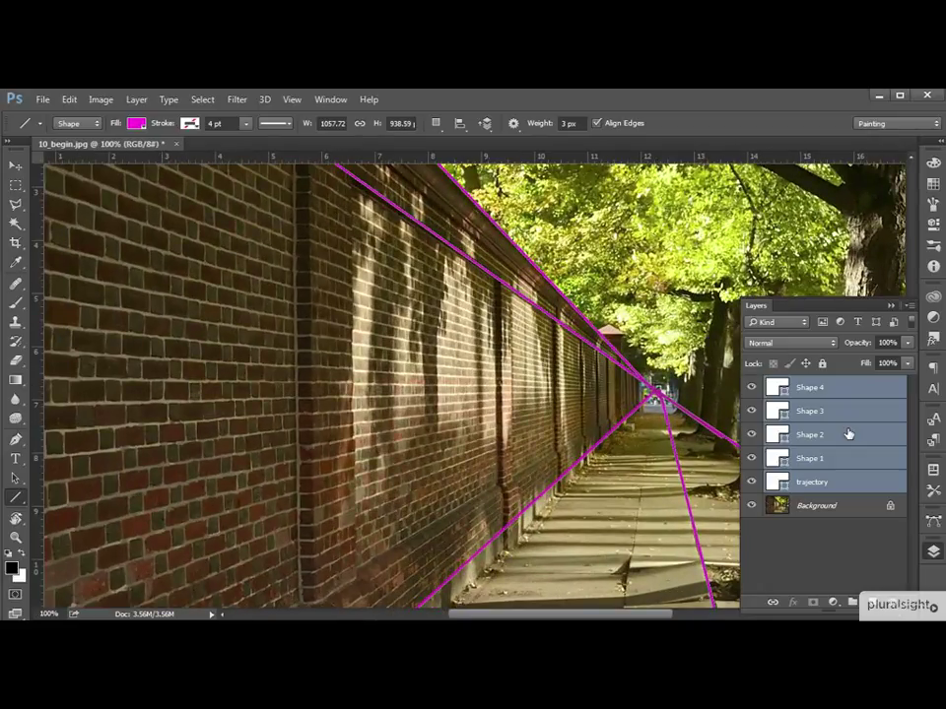
pyautogui.hotkey('ctrl', 'g')
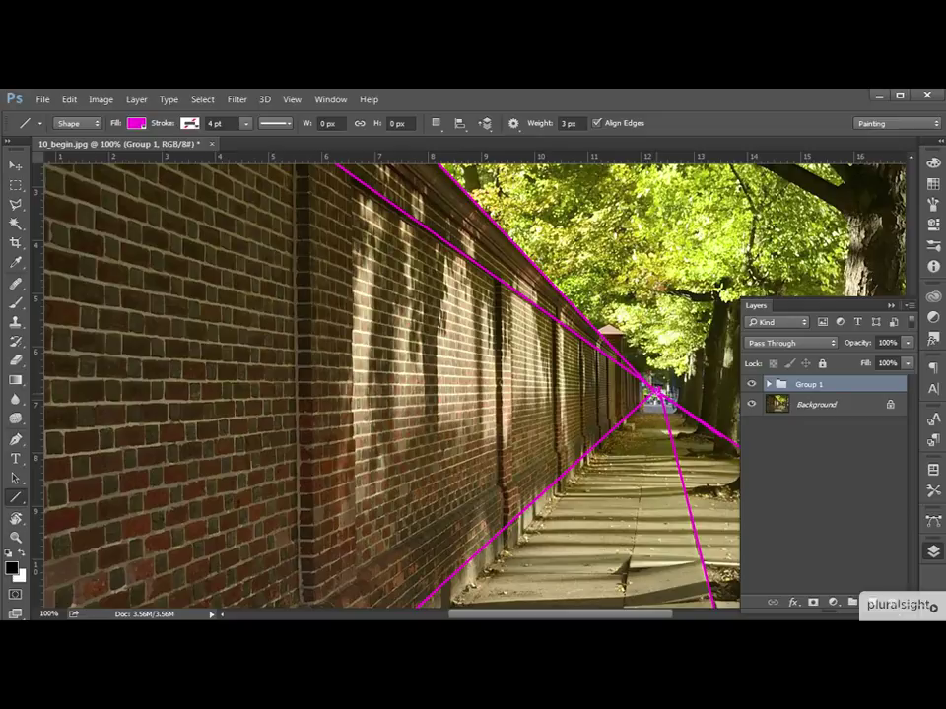
pyautogui.click(17, 497)
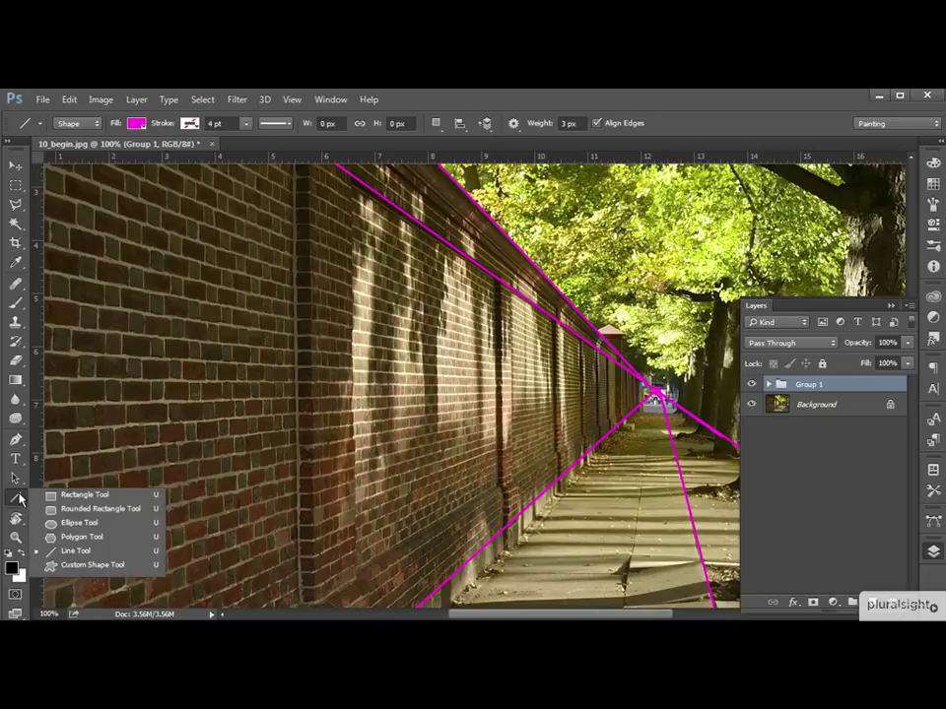
pyautogui.click(107, 514)
pyautogui.click(97, 529)
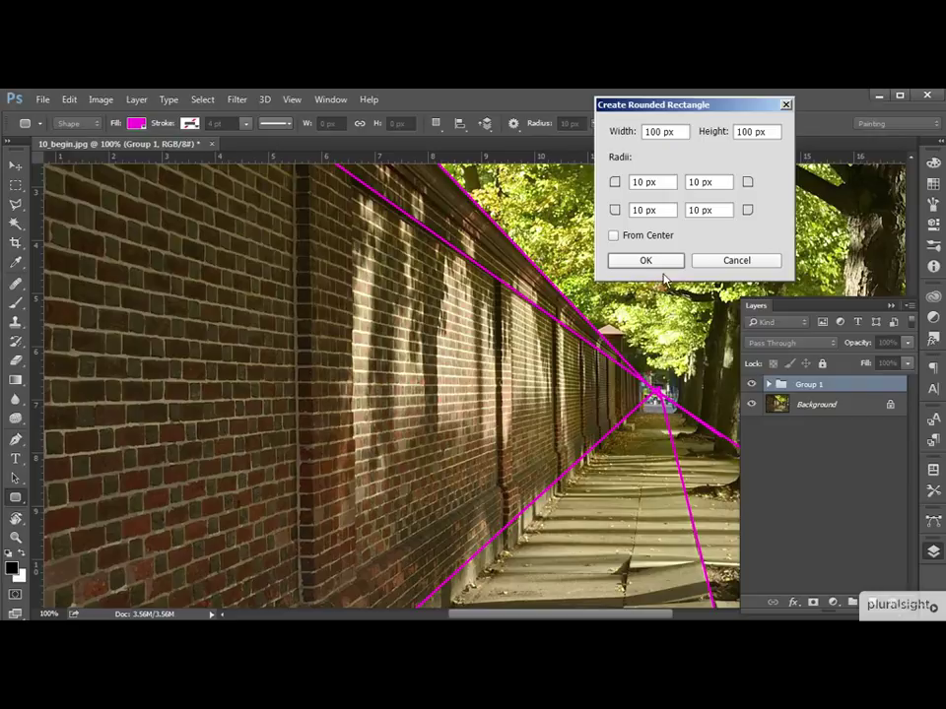
pyautogui.click(737, 260)
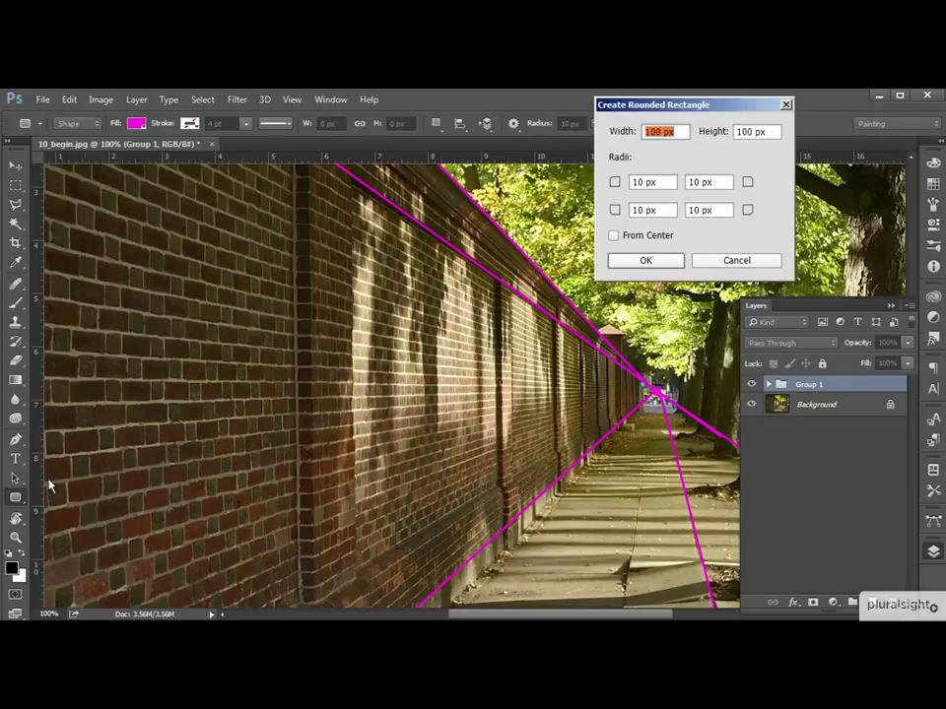
pyautogui.click(754, 261)
# Draw a red-filled circle about 12 px wide with the Ellipse tool where the perspective lines meet.
pyautogui.moveTo(15, 501); pyautogui.dragTo(69, 523)
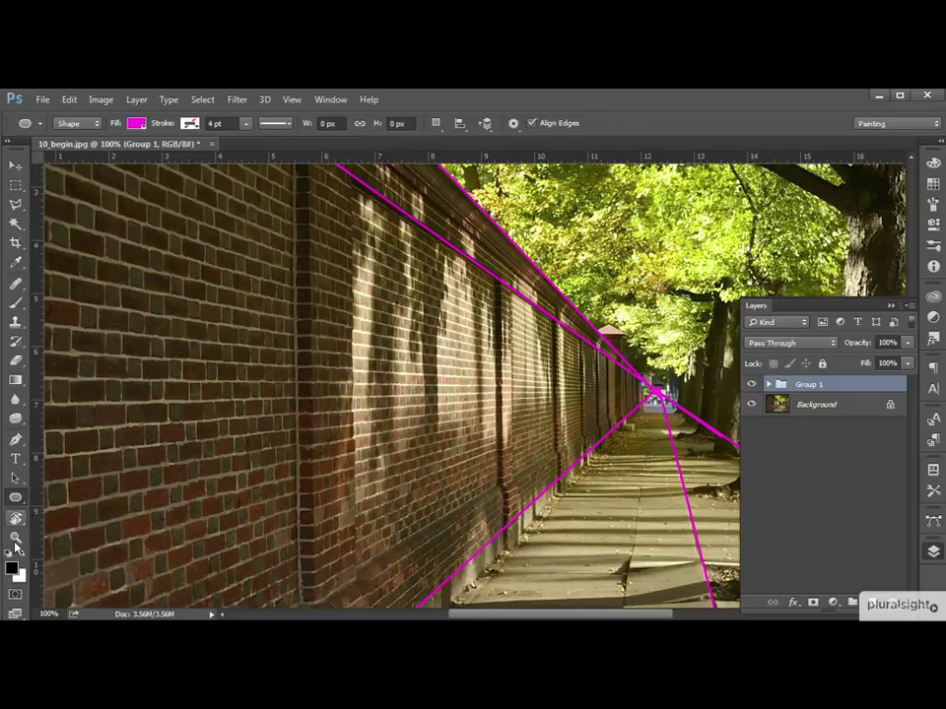
pyautogui.click(136, 124)
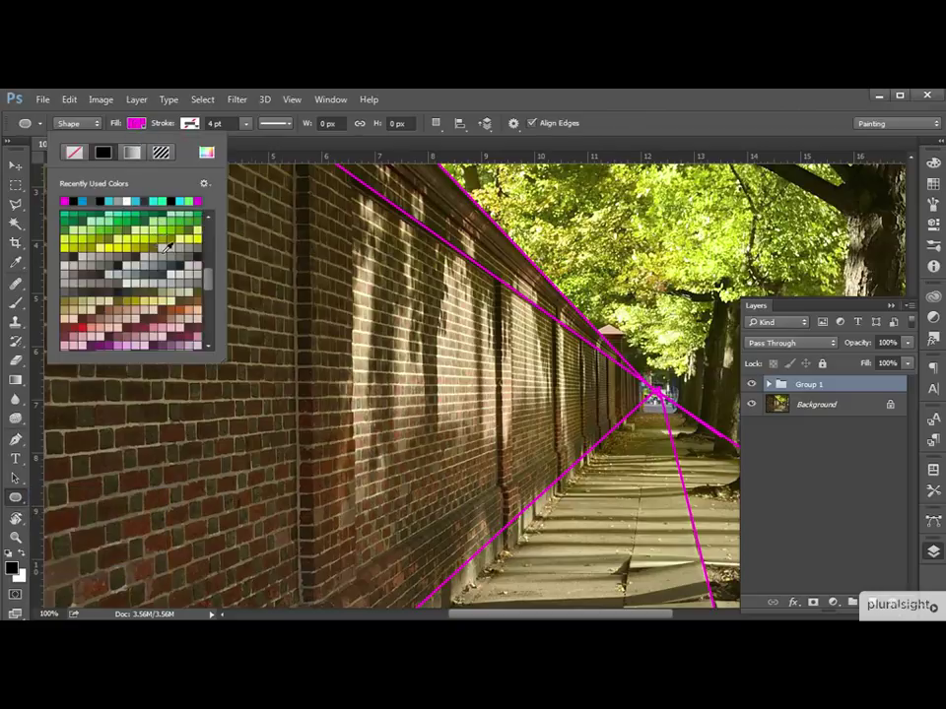
pyautogui.click(82, 201)
pyautogui.scroll(3, 153, 204)
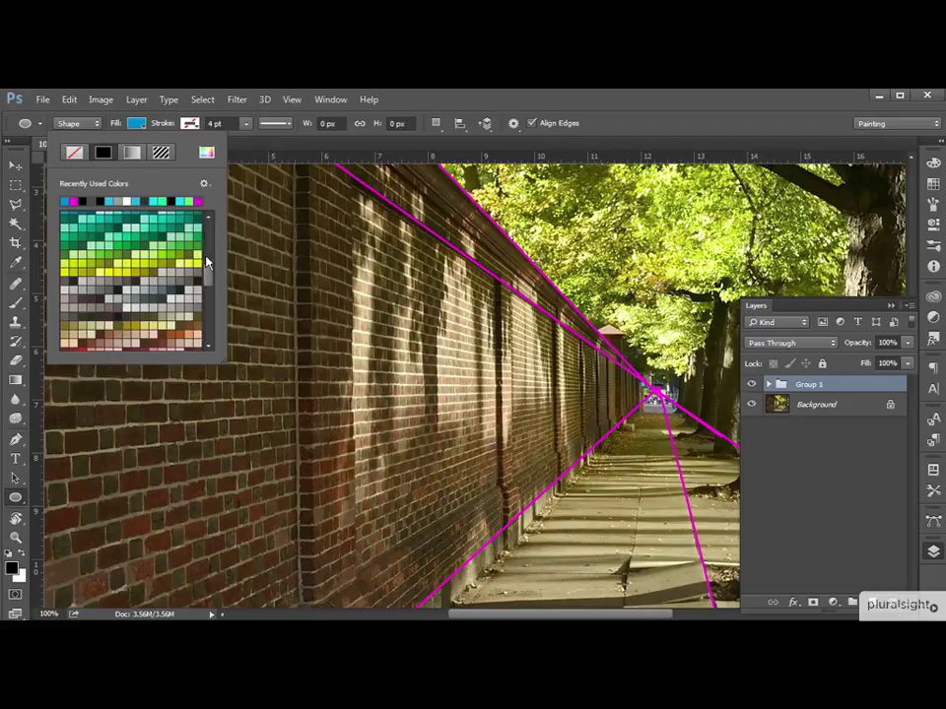
pyautogui.scroll(5, 207, 249)
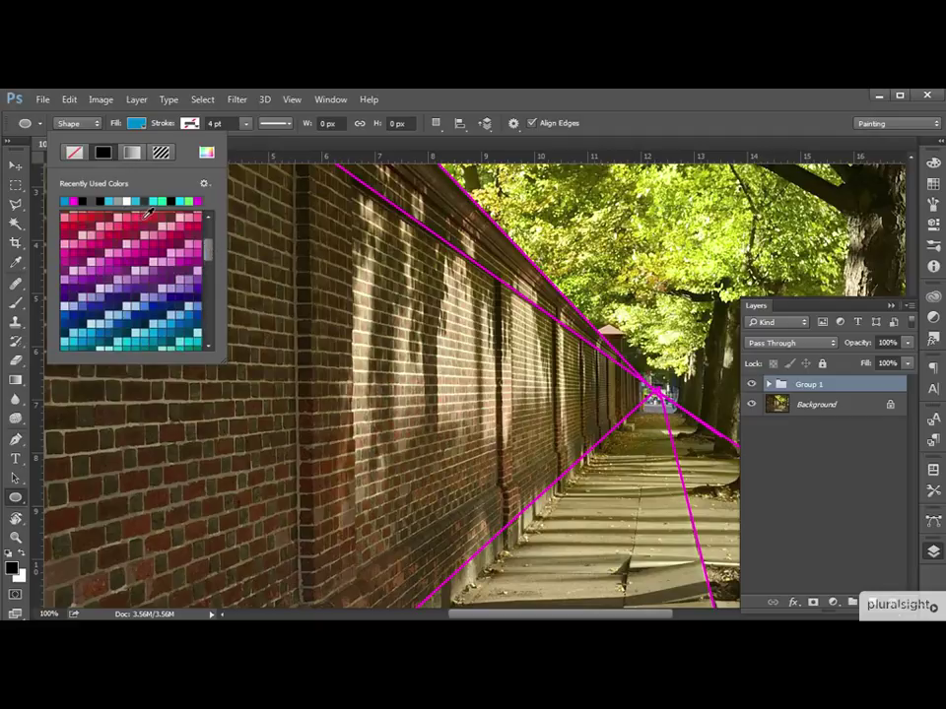
pyautogui.click(150, 212)
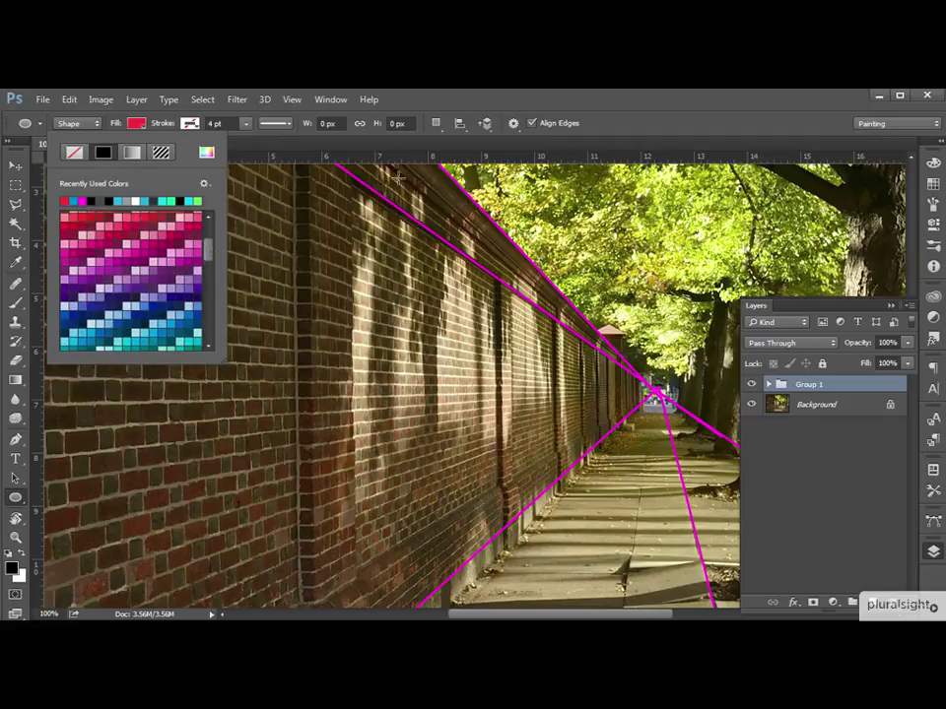
pyautogui.click(885, 307)
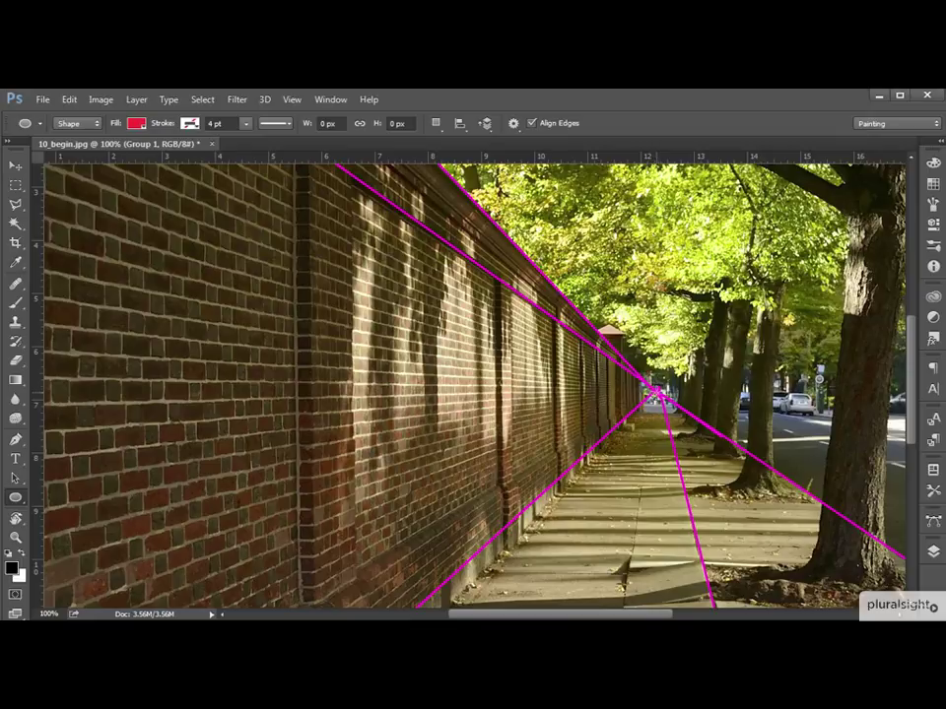
pyautogui.moveTo(653, 386); pyautogui.dragTo(655, 392)
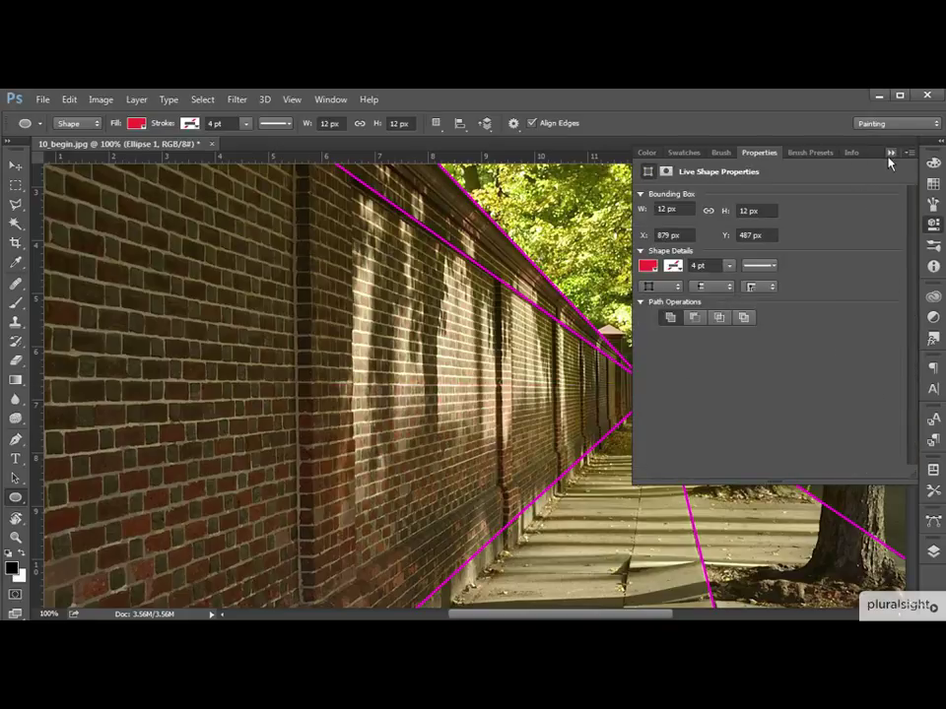
pyautogui.click(890, 153)
# Hide the group of perspective lines and deselect all layers so only the red vanishing point marks the photo.
pyautogui.click(934, 548)
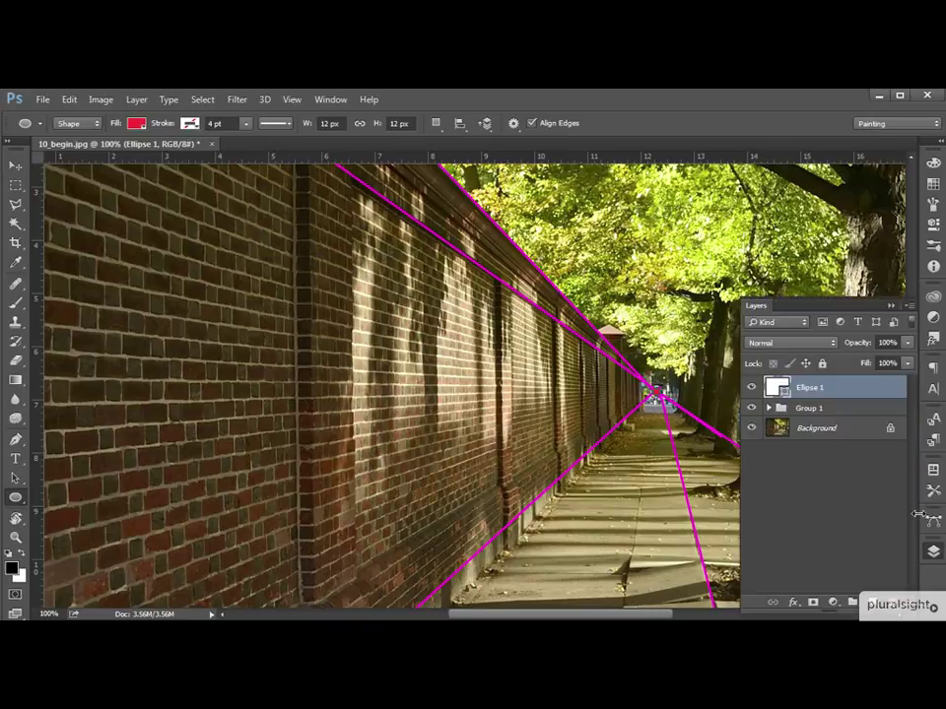
pyautogui.click(751, 408)
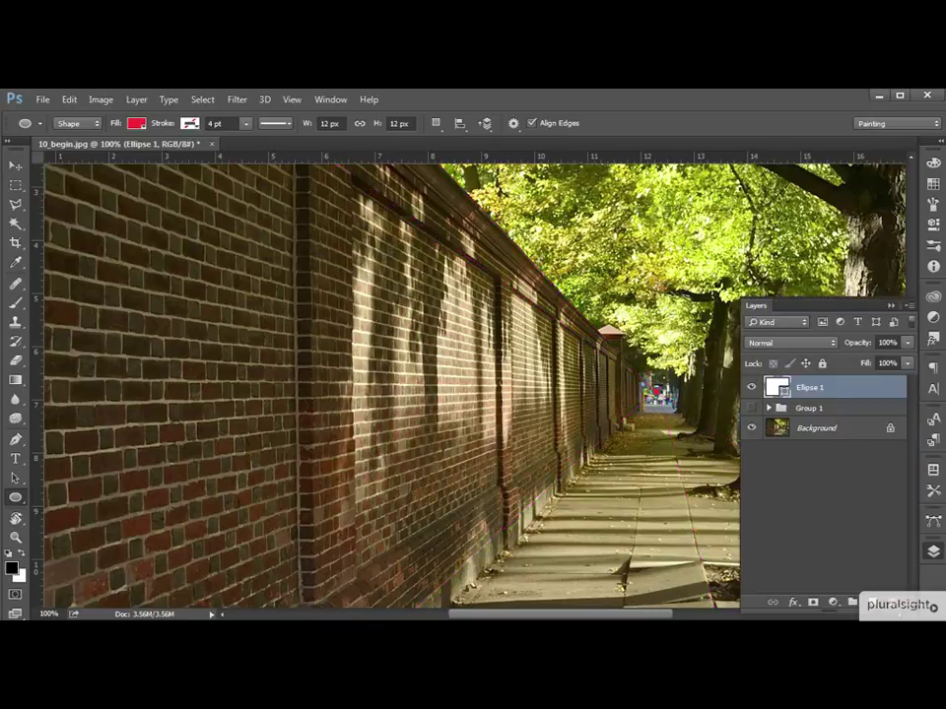
pyautogui.click(855, 495)
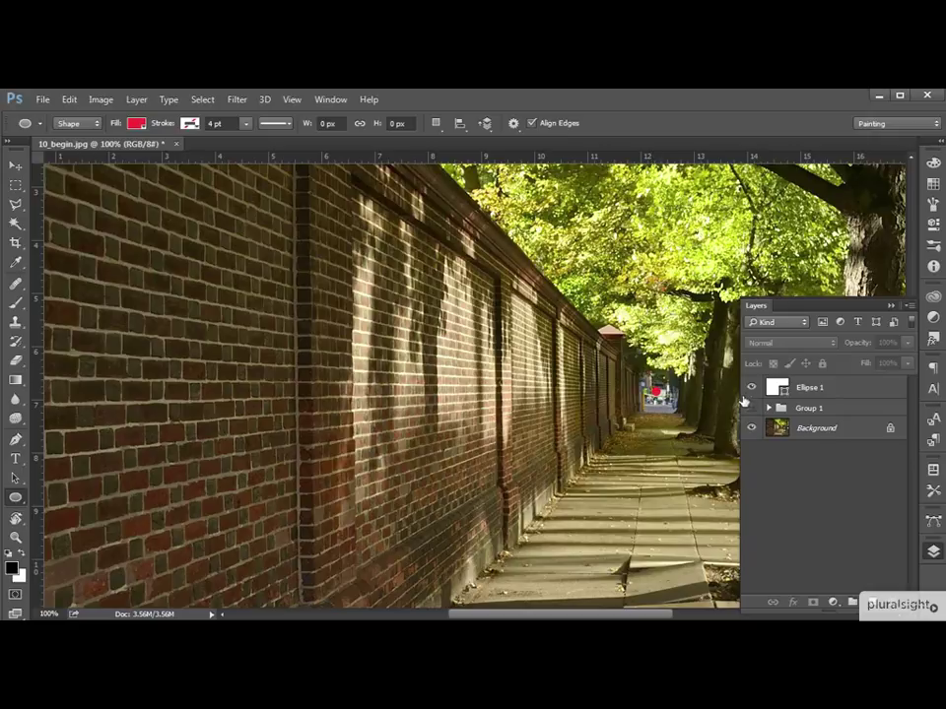
pyautogui.press('F7')
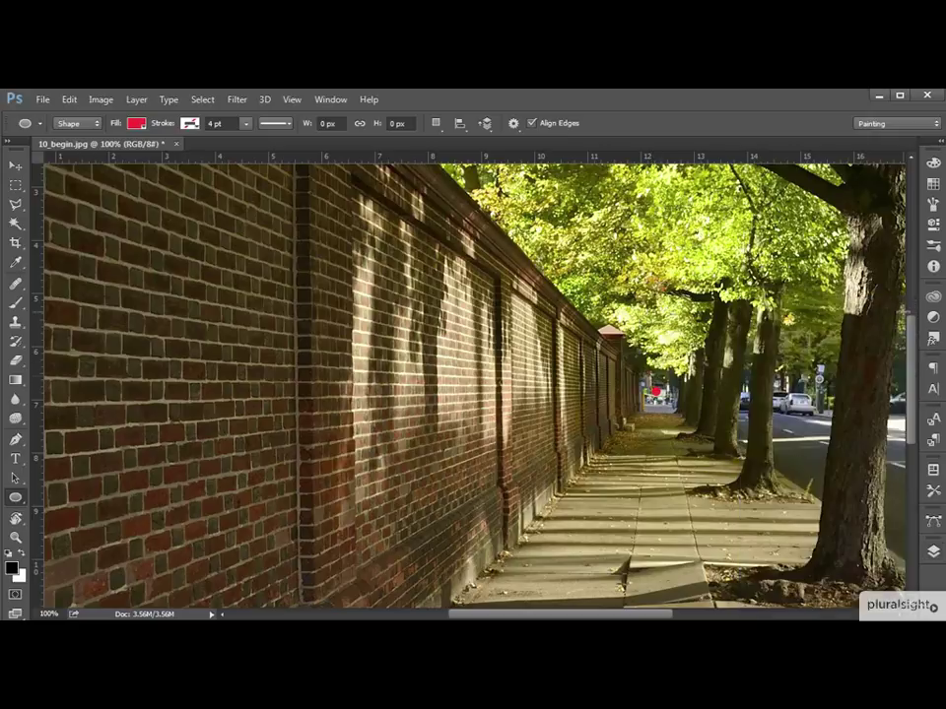
pyautogui.hotkey('ctrl', '-')
pyautogui.hotkey('ctrl', '-')
# Add a new empty layer above the ellipse layer and name it "mailbox".
pyautogui.click(929, 549)
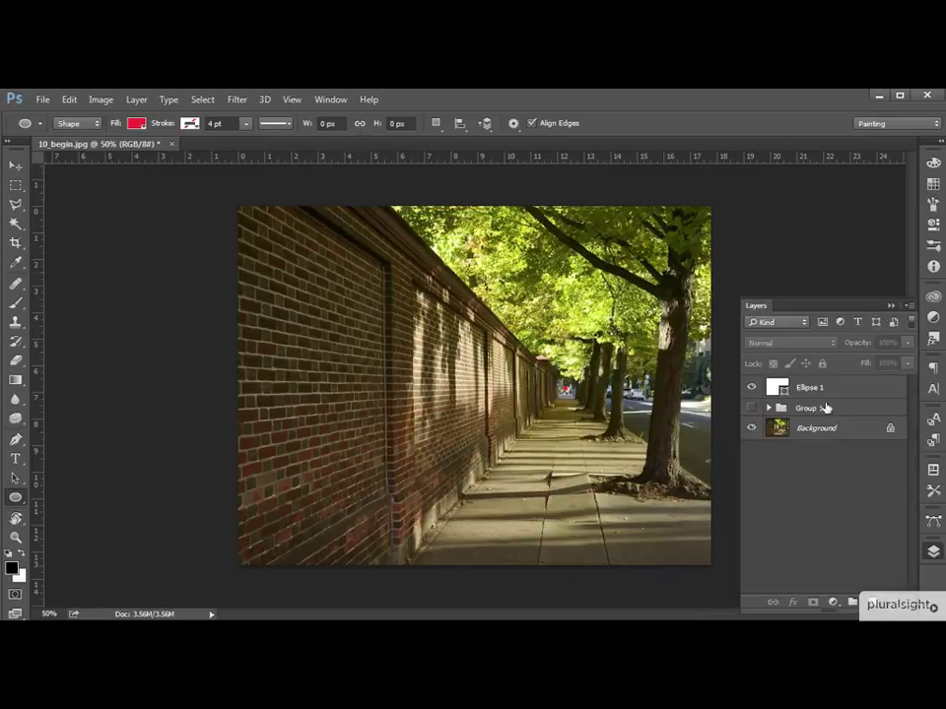
pyautogui.hotkey('ctrl', 'shift', 'alt', 'n')
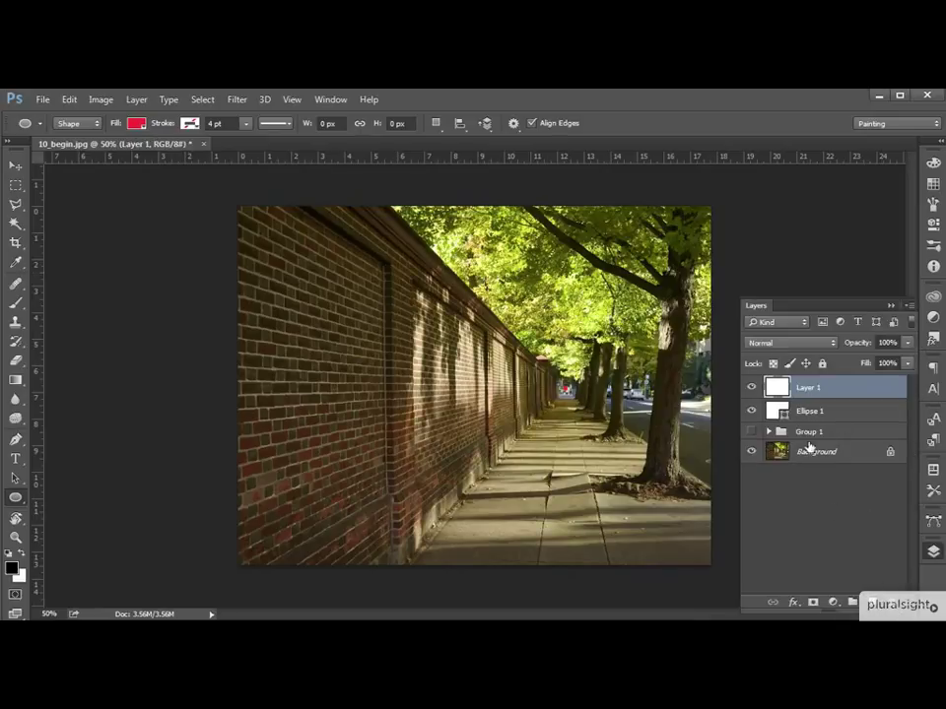
pyautogui.doubleClick(810, 387)
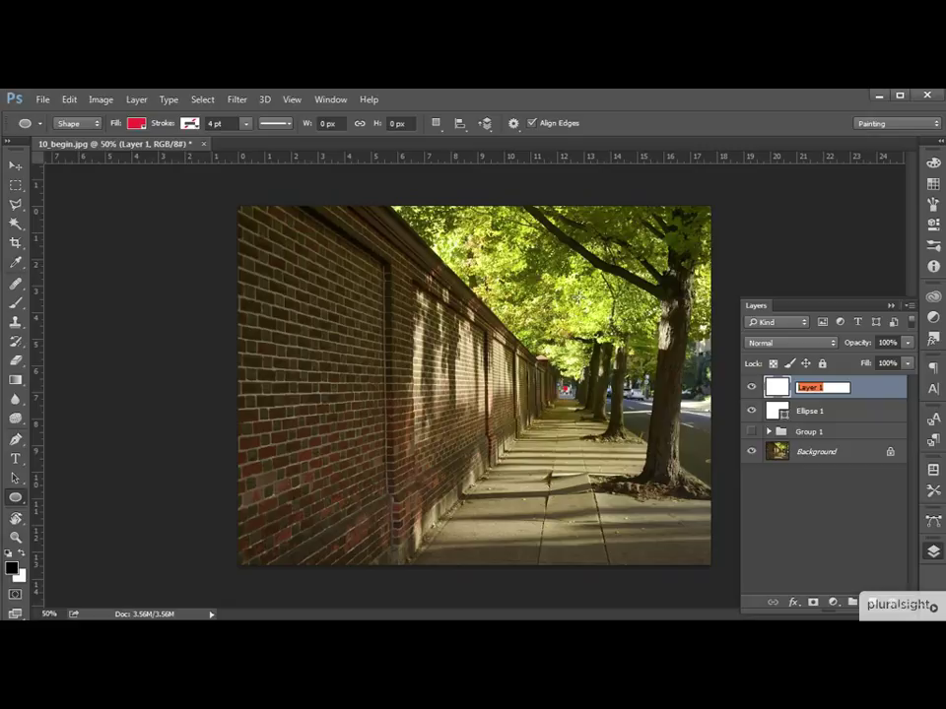
pyautogui.write('mailbox')
pyautogui.press('Return')
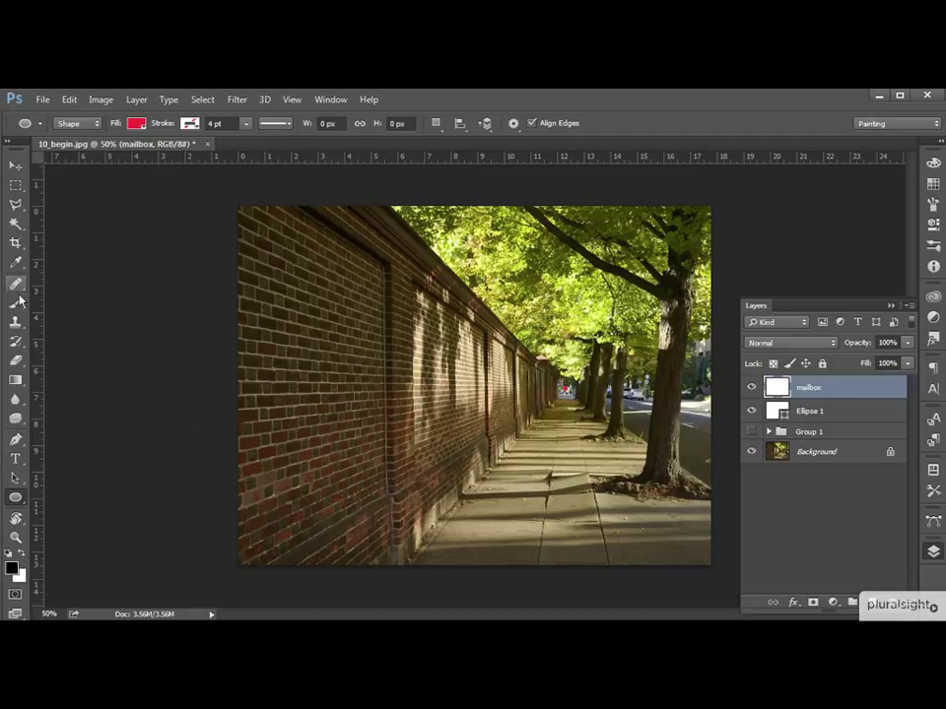
# Switch to the Brush tool, load the 2B Pencil preset and set its size to 6 px.
pyautogui.press('b')
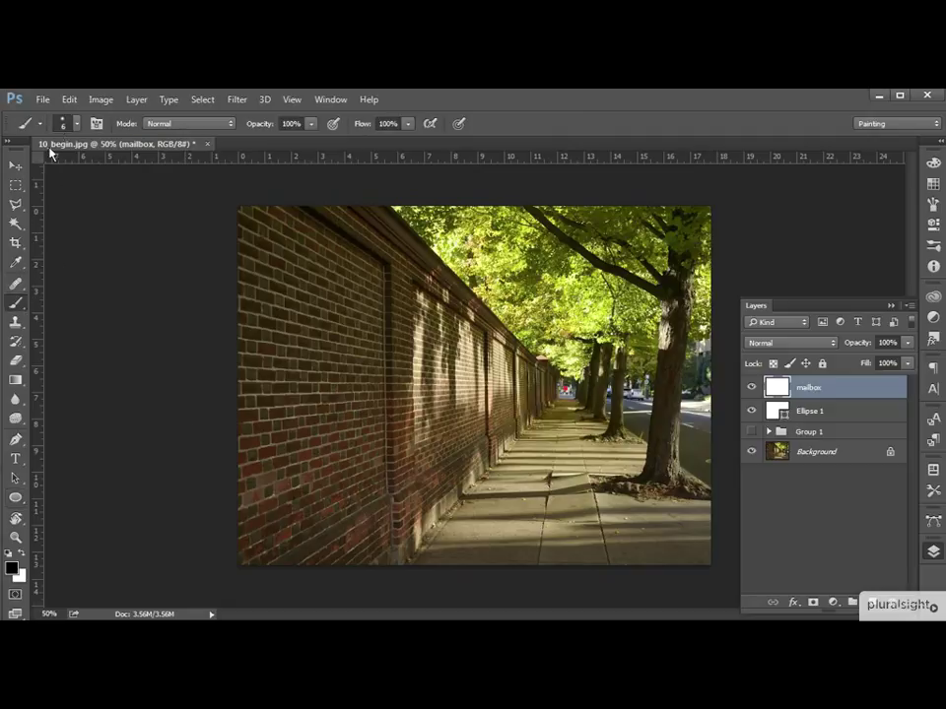
pyautogui.click(67, 122)
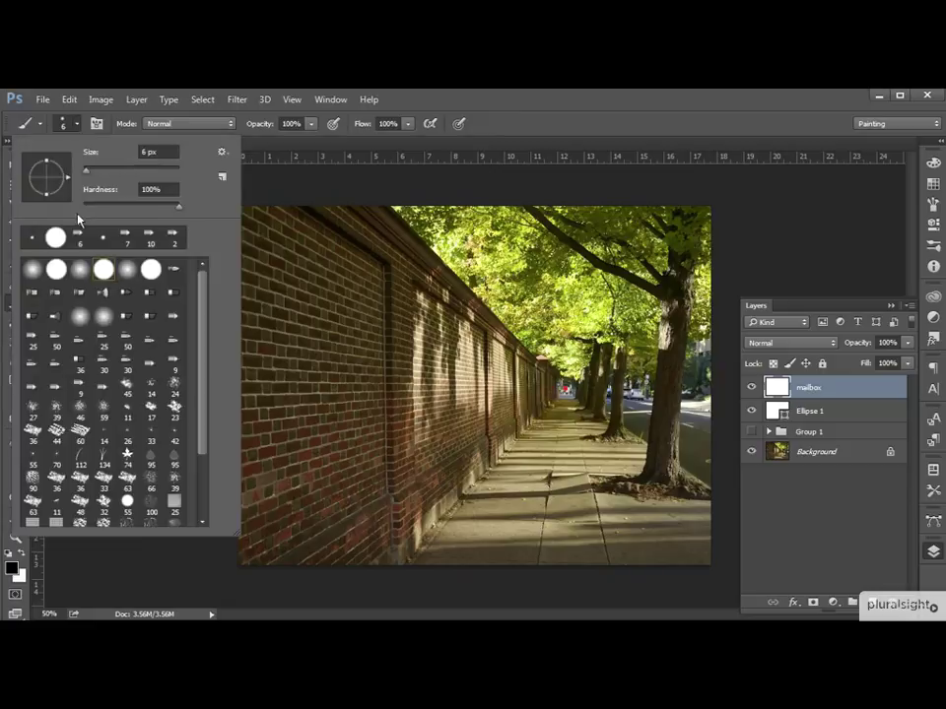
pyautogui.click(76, 236)
pyautogui.click(81, 124)
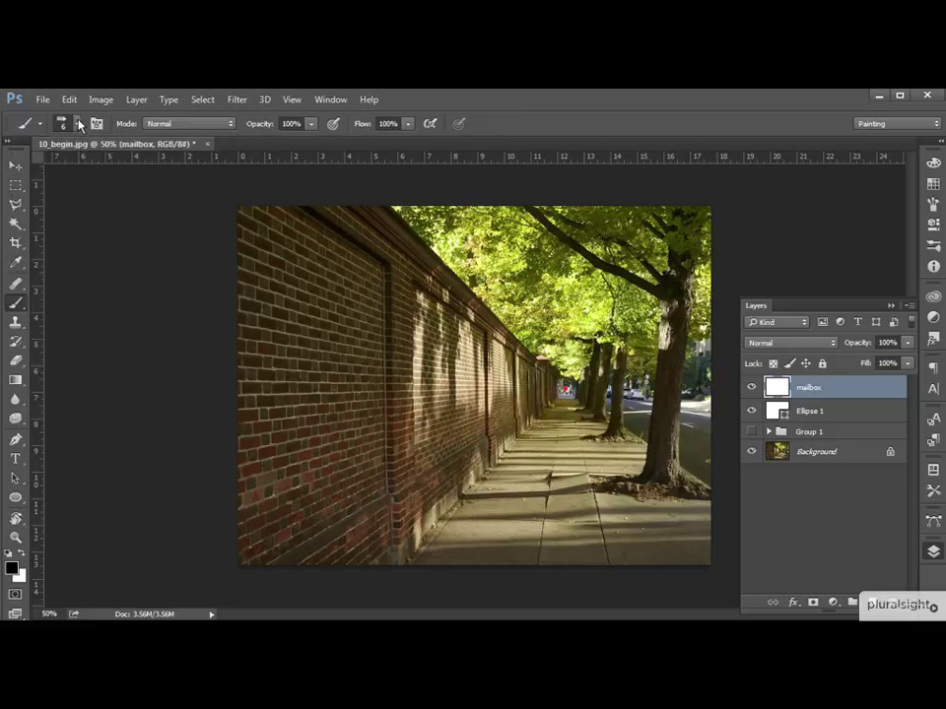
pyautogui.click(39, 124)
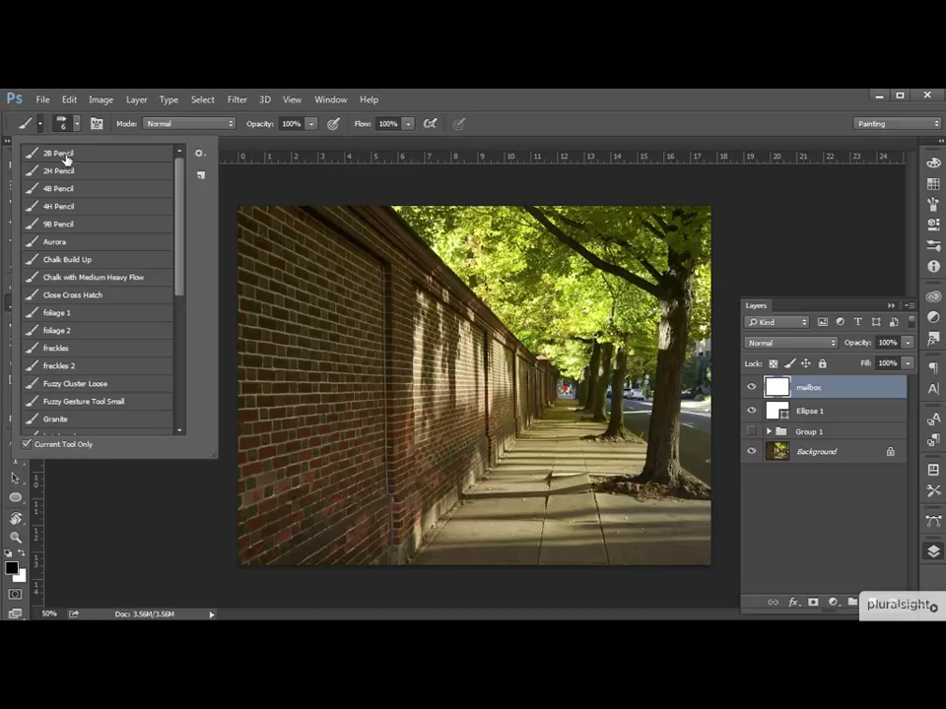
pyautogui.click(73, 126)
pyautogui.click(39, 124)
pyautogui.click(49, 155)
pyautogui.click(73, 123)
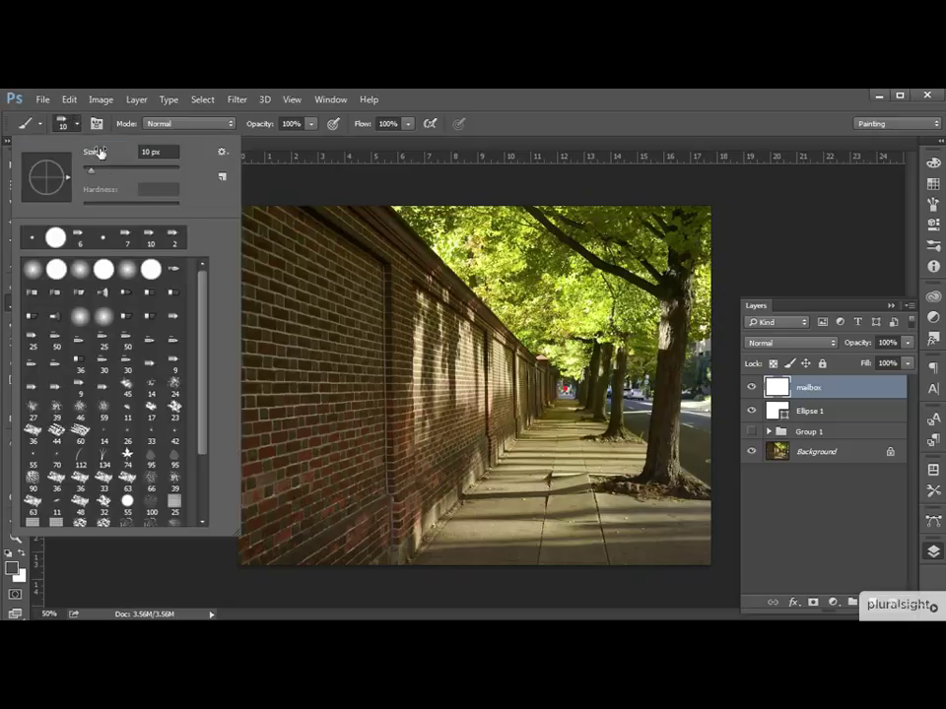
pyautogui.moveTo(109, 173); pyautogui.dragTo(87, 173)
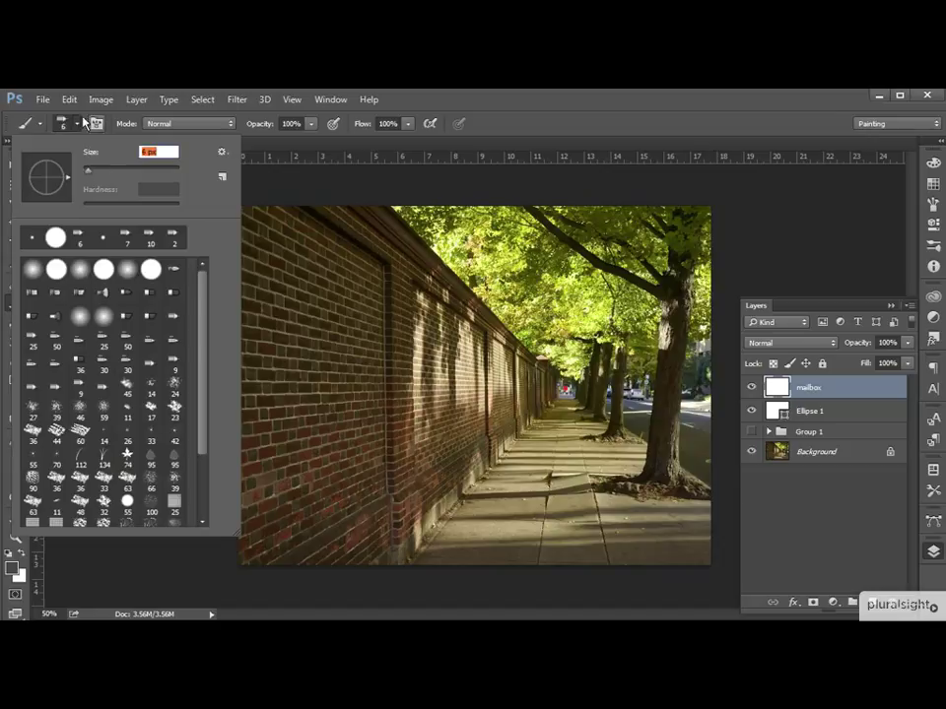
# Set the foreground colour to a bright mint green for sketching over the photo.
pyautogui.click(75, 120)
pyautogui.click(11, 569)
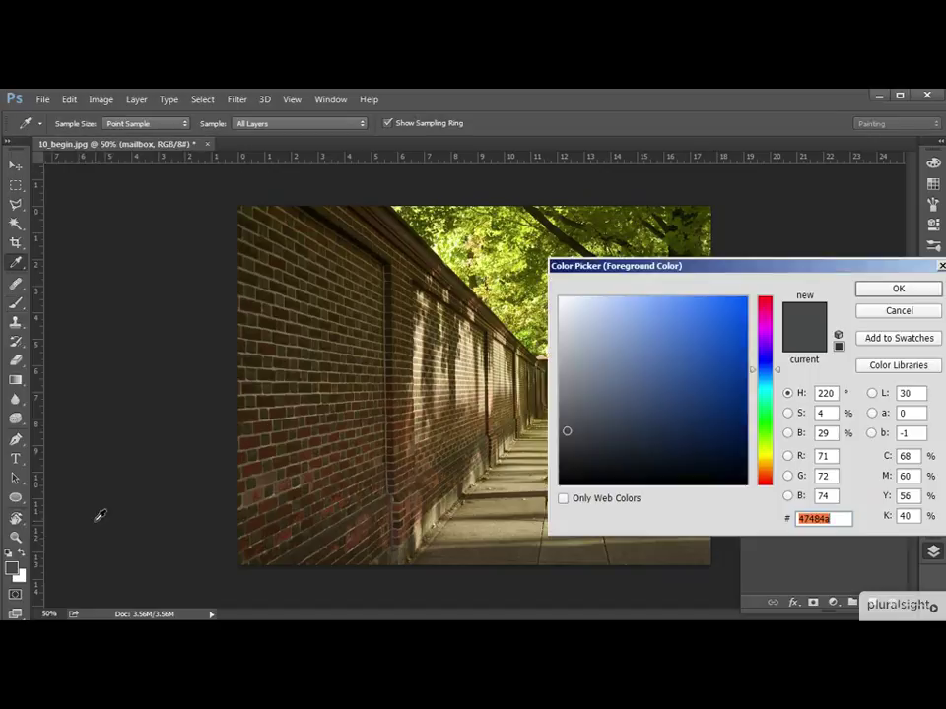
pyautogui.moveTo(754, 433)
pyautogui.mouseDown()
pyautogui.moveTo(754, 372)
pyautogui.moveTo(754, 411)
pyautogui.moveTo(768, 384)
pyautogui.mouseUp()
pyautogui.click(717, 315)
pyautogui.click(704, 307)
pyautogui.click(898, 288)
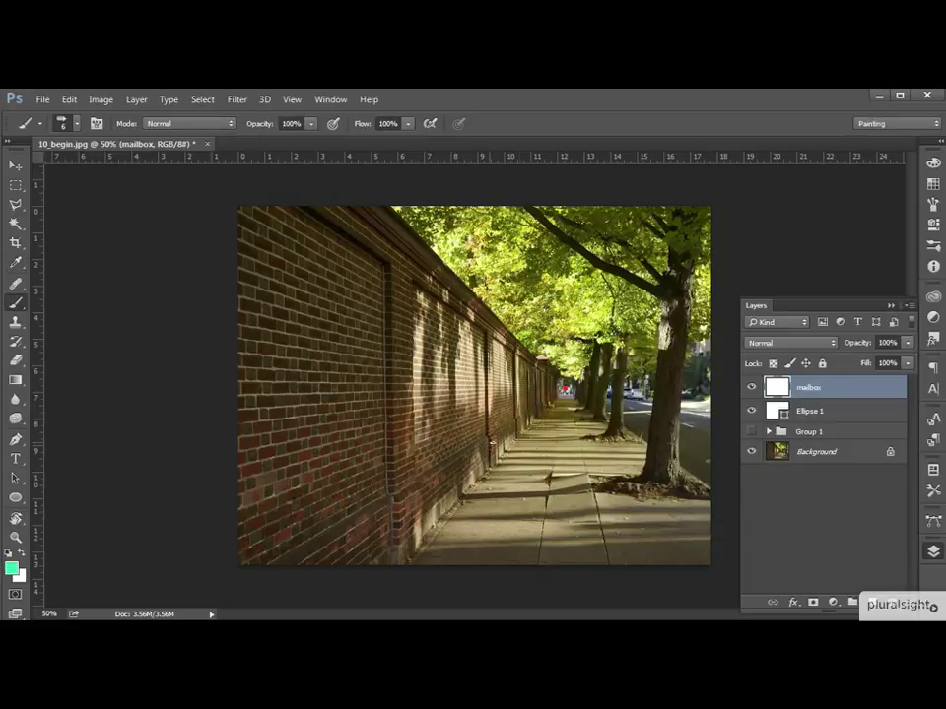
# Sketch the mailbox's footprint on the sidewalk beside the brick wall, with two roughly parallel horizontal lines joined by a slanted end.
pyautogui.hotkey('ctrl', '+')
pyautogui.hotkey('ctrl', '+')
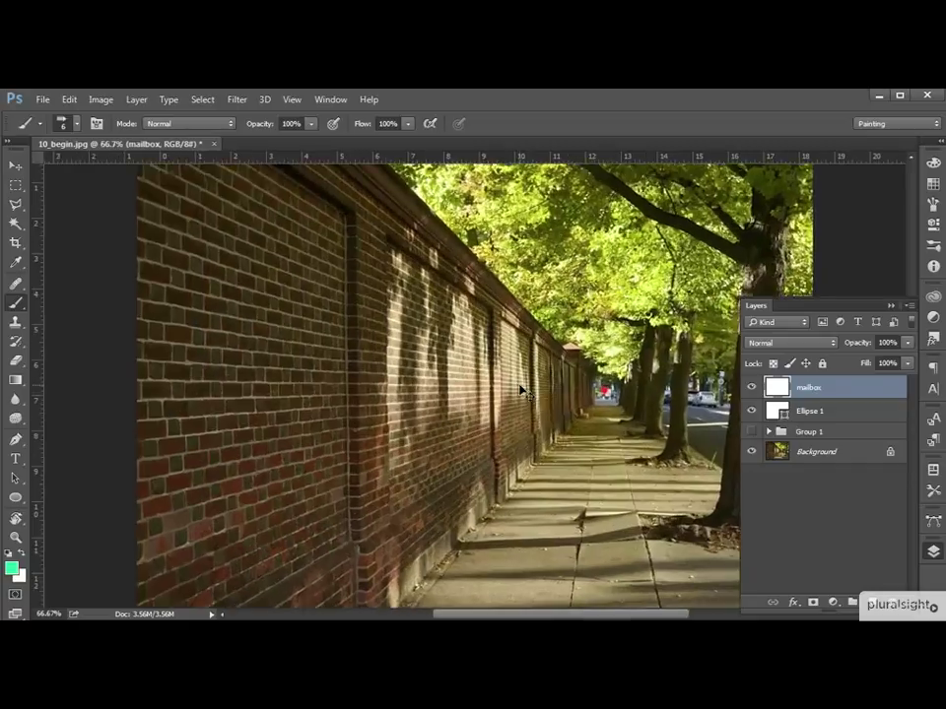
pyautogui.moveTo(657, 510); pyautogui.dragTo(483, 396)
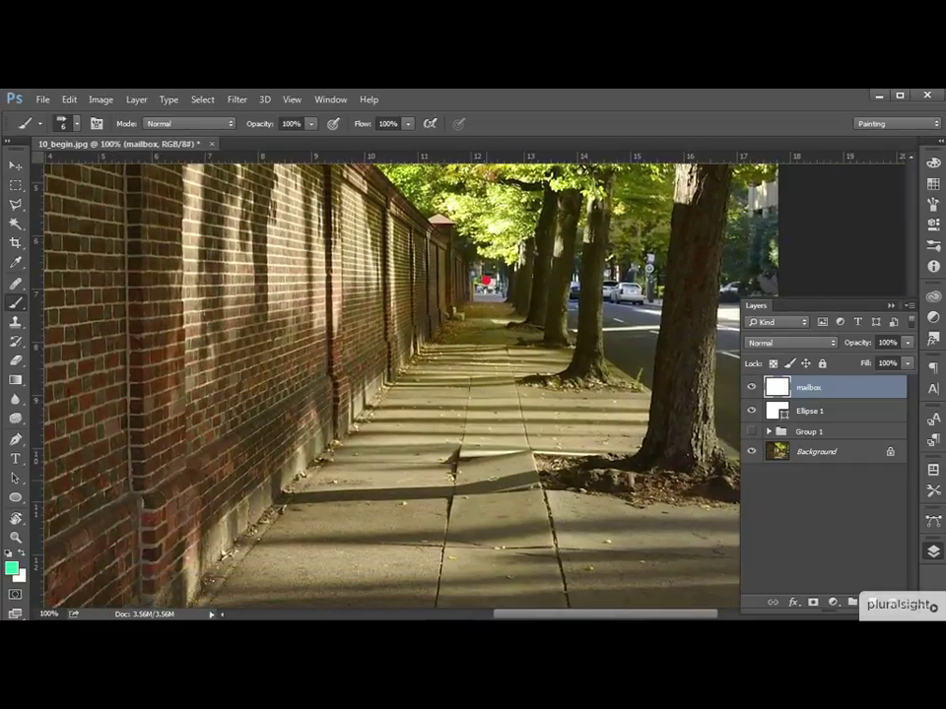
pyautogui.moveTo(426, 461); pyautogui.dragTo(391, 498)
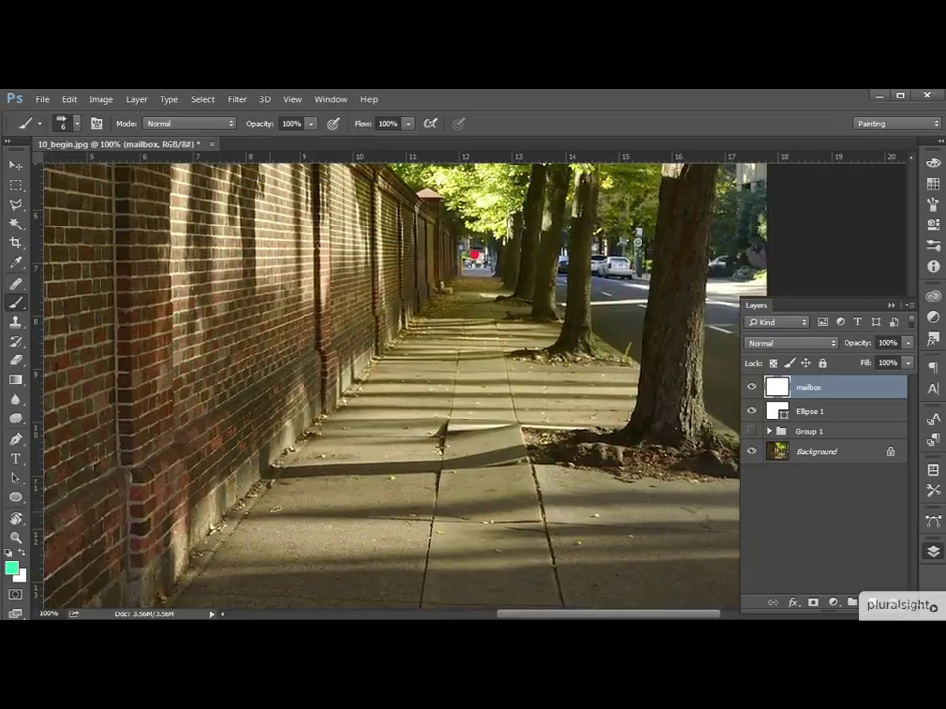
pyautogui.moveTo(254, 509); pyautogui.dragTo(379, 506)
pyautogui.moveTo(282, 474)
pyautogui.mouseDown()
pyautogui.moveTo(403, 500)
pyautogui.moveTo(404, 468)
pyautogui.moveTo(399, 509)
pyautogui.moveTo(396, 480)
pyautogui.moveTo(363, 511)
pyautogui.mouseUp()
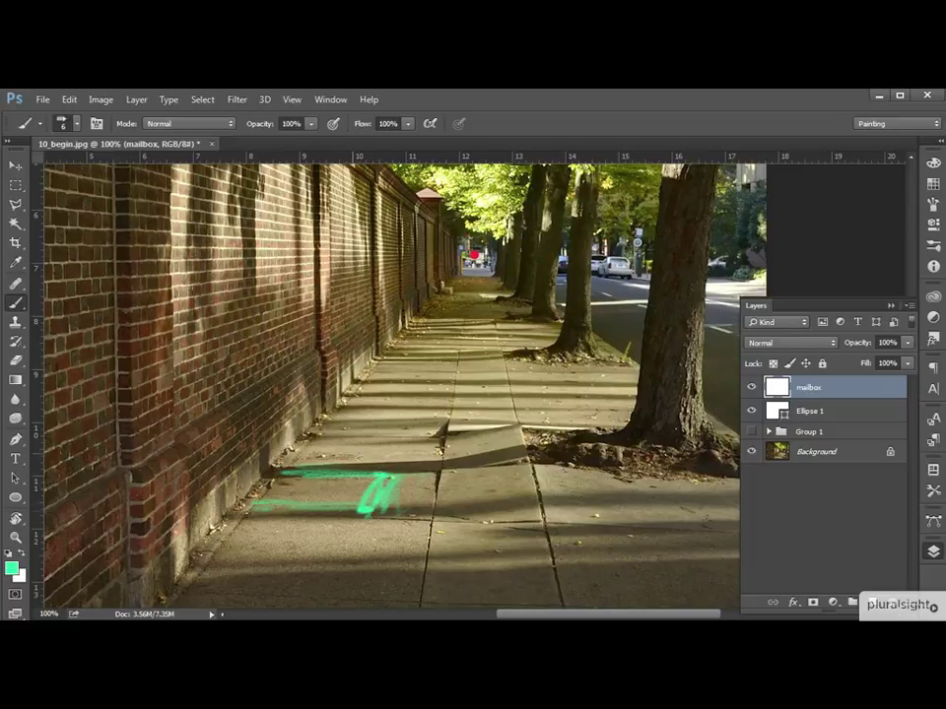
# Draw the two vertical edges of the mailbox's near face rising from the footprint.
pyautogui.moveTo(254, 478); pyautogui.dragTo(254, 384)
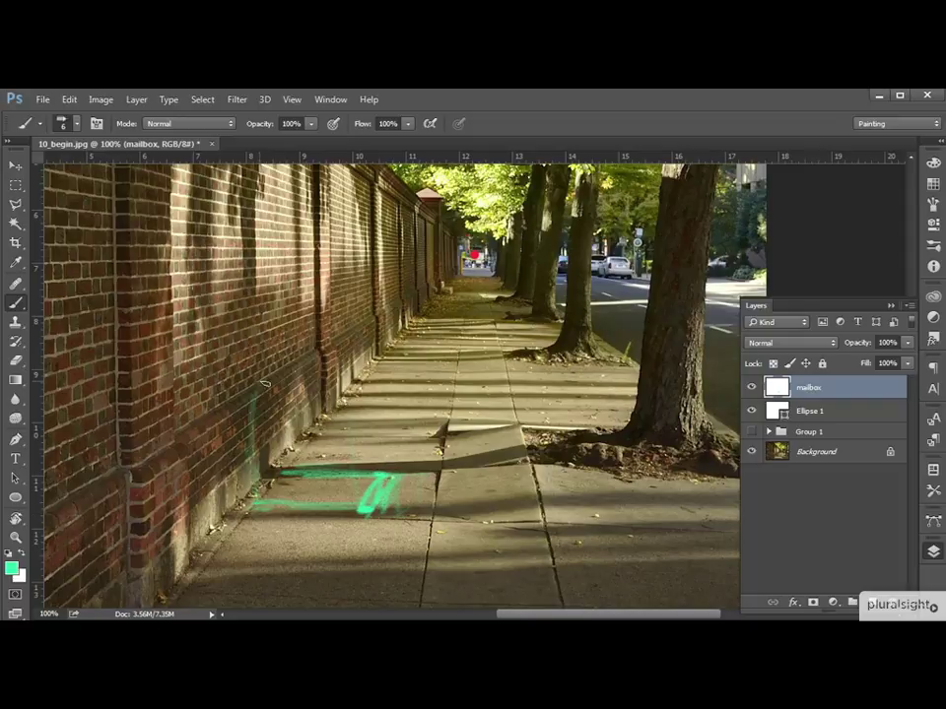
pyautogui.moveTo(262, 503)
pyautogui.mouseDown()
pyautogui.moveTo(263, 316)
pyautogui.moveTo(281, 288)
pyautogui.mouseUp()
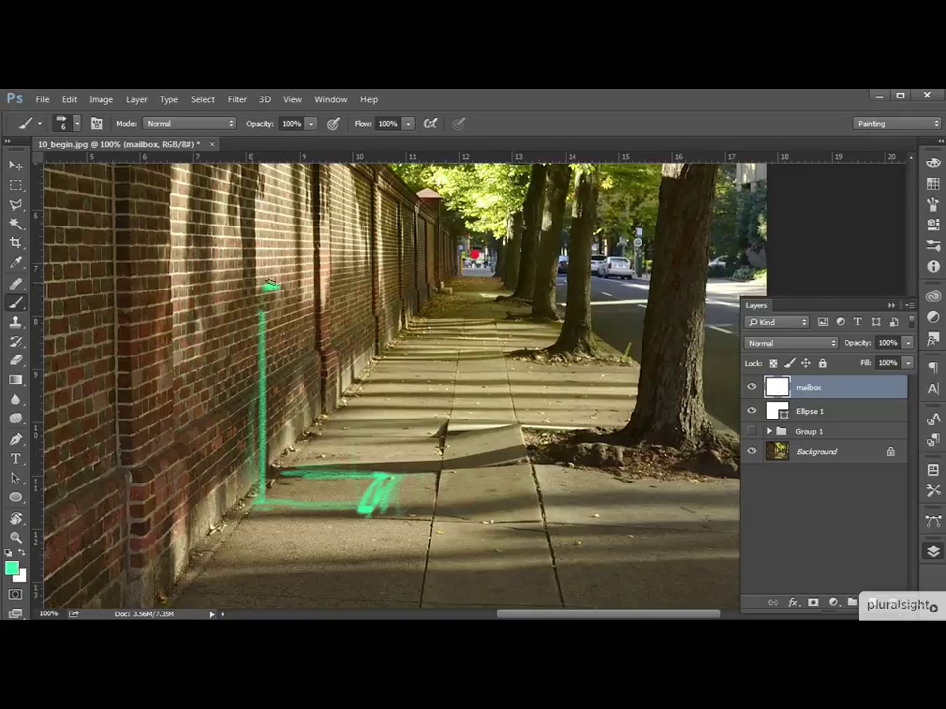
pyautogui.hotkey('ctrl', '-')
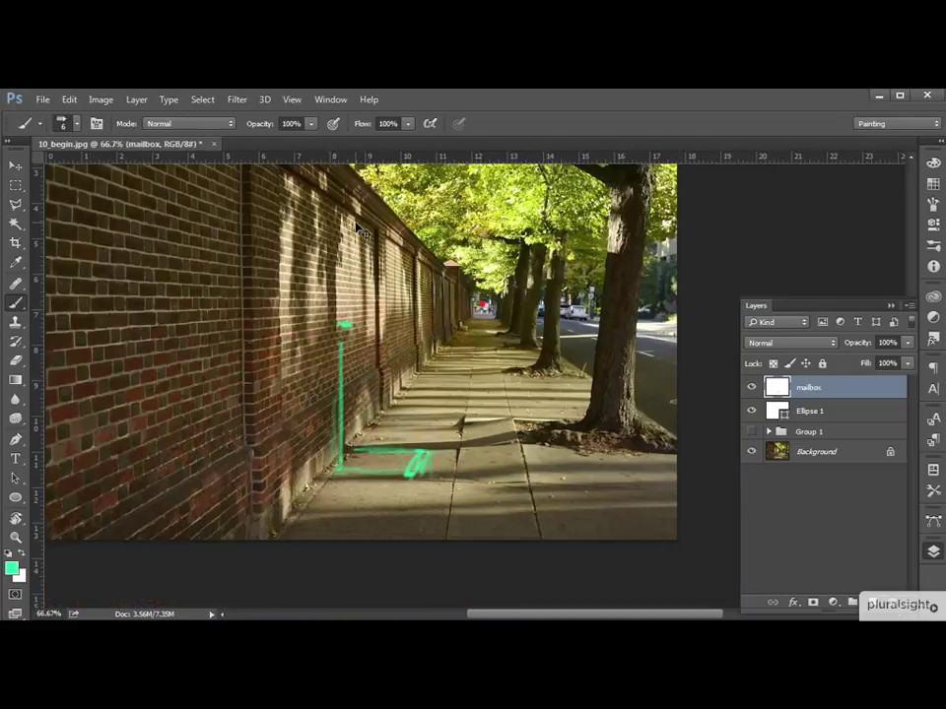
pyautogui.hotkey('ctrl', '+')
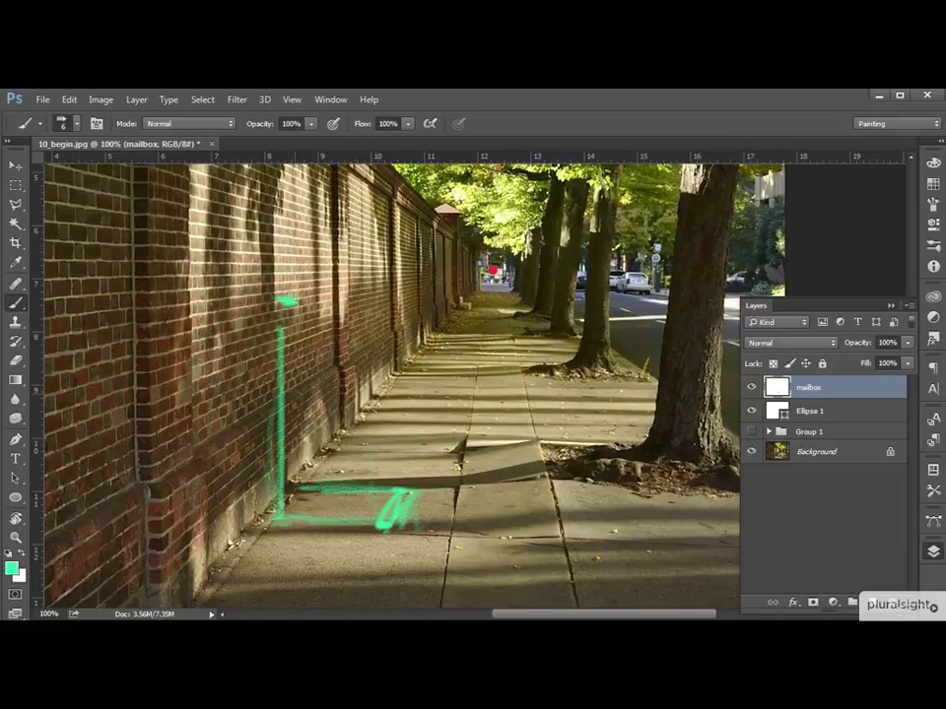
pyautogui.moveTo(391, 493); pyautogui.dragTo(391, 321)
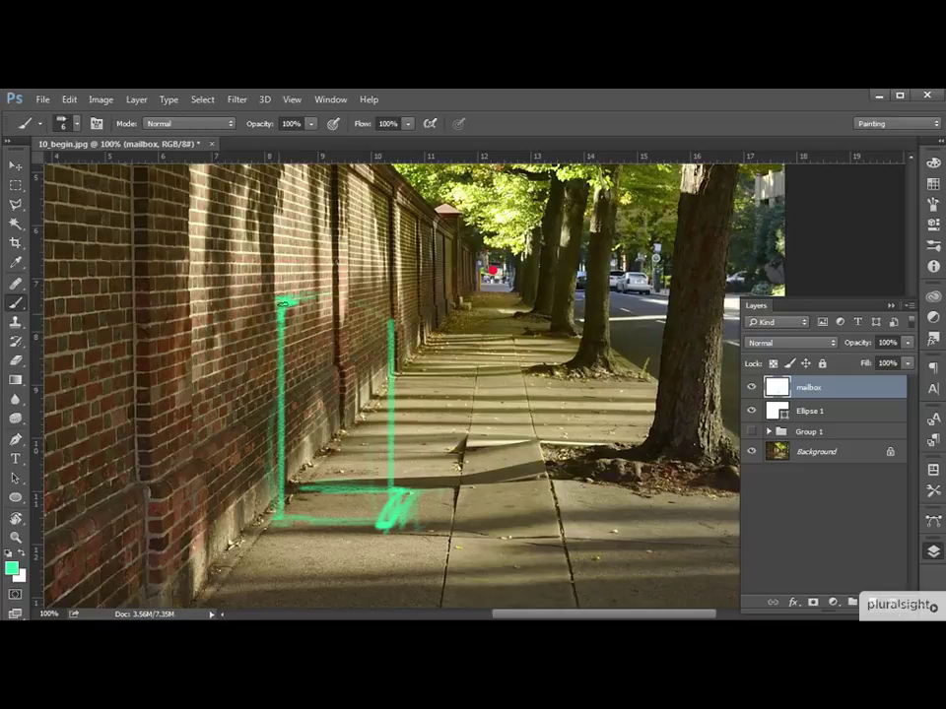
# Sketch the mailbox's top with a slanted front corner, add two horizontal lines across its face and touch up the base corner.
pyautogui.moveTo(279, 295)
pyautogui.mouseDown()
pyautogui.moveTo(345, 296)
pyautogui.moveTo(377, 330)
pyautogui.moveTo(347, 297)
pyautogui.moveTo(382, 342)
pyautogui.moveTo(347, 297)
pyautogui.moveTo(386, 367)
pyautogui.moveTo(343, 294)
pyautogui.moveTo(391, 371)
pyautogui.mouseUp()
pyautogui.moveTo(313, 297); pyautogui.dragTo(356, 305)
pyautogui.moveTo(275, 375); pyautogui.dragTo(388, 375)
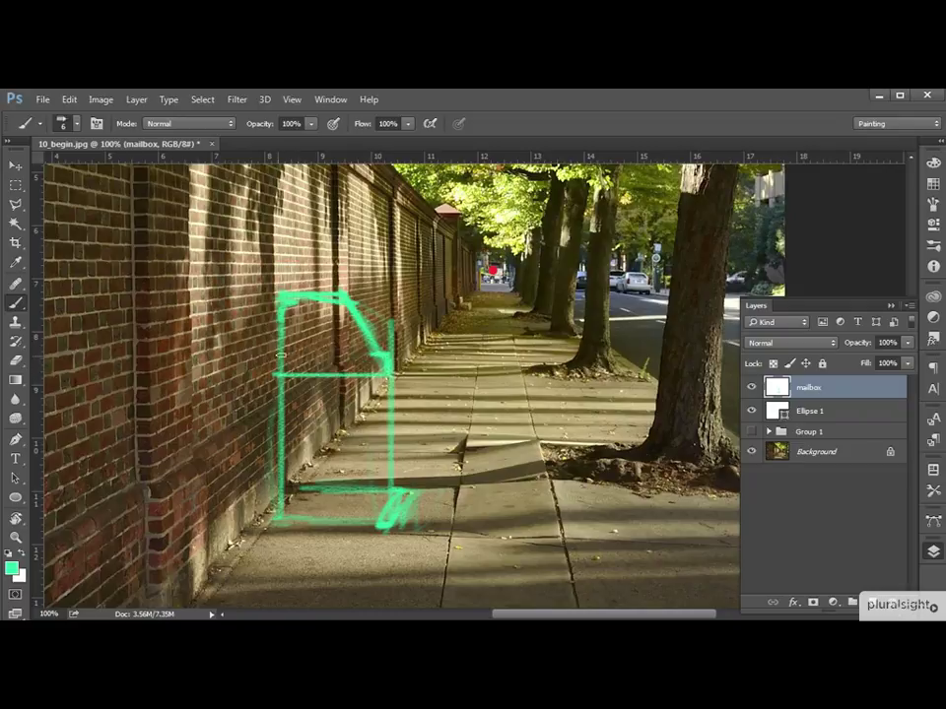
pyautogui.moveTo(281, 356); pyautogui.dragTo(378, 354)
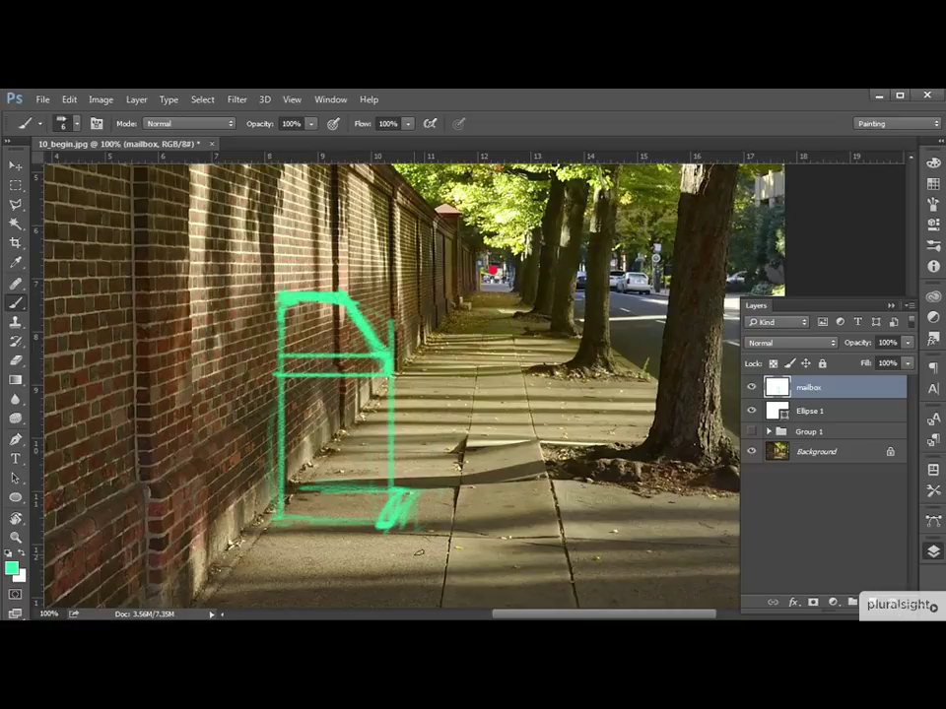
pyautogui.moveTo(404, 510); pyautogui.dragTo(406, 504)
pyautogui.moveTo(391, 520); pyautogui.dragTo(399, 517)
# Switch to a 6 px hard round brush and try a perspective line between the mailbox's top and the vanishing point.
pyautogui.moveTo(487, 268); pyautogui.dragTo(349, 289)
pyautogui.hotkey('ctrl', 'z')
pyautogui.click(63, 123)
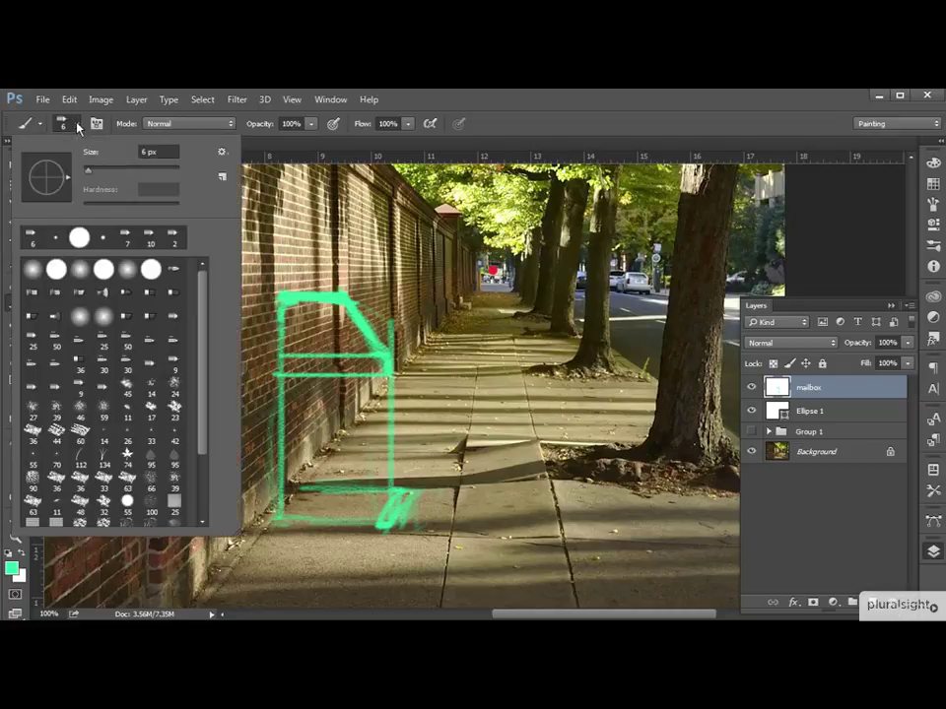
pyautogui.doubleClick(81, 237)
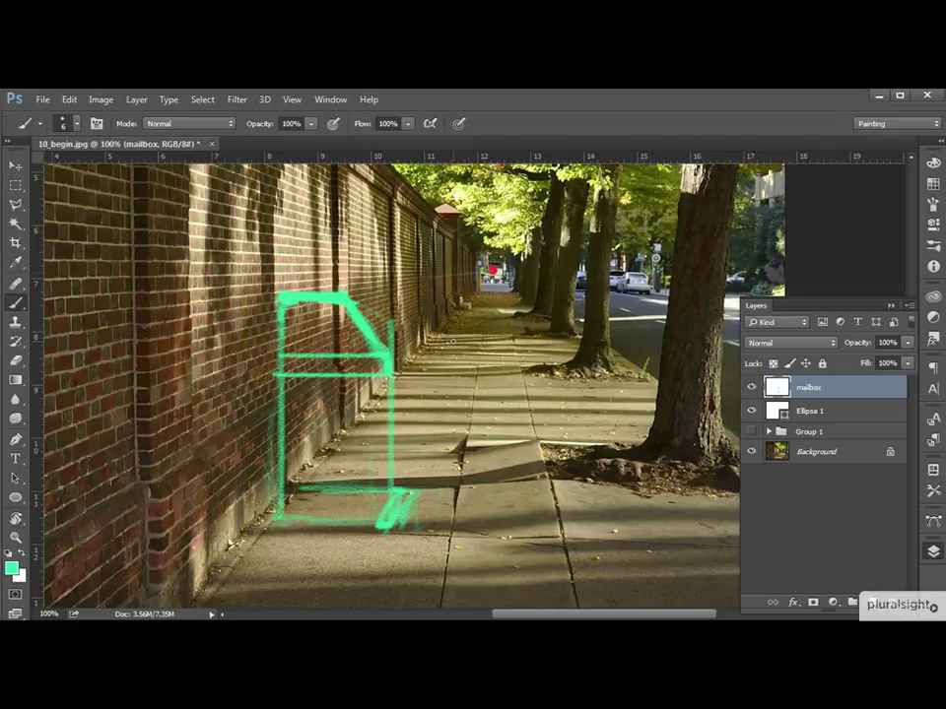
pyautogui.click(932, 204)
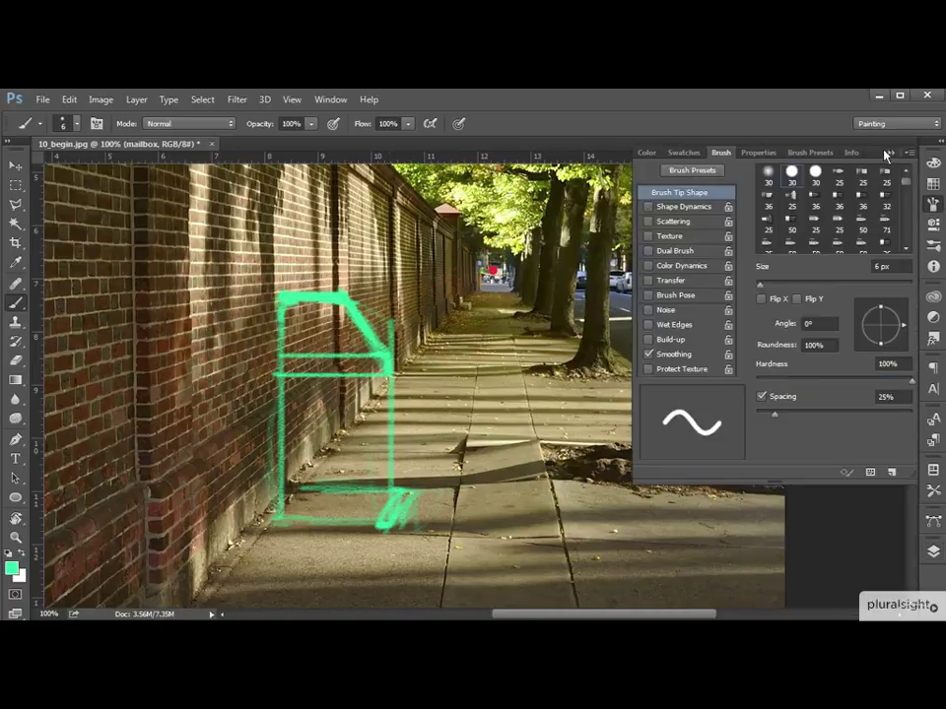
pyautogui.click(852, 172)
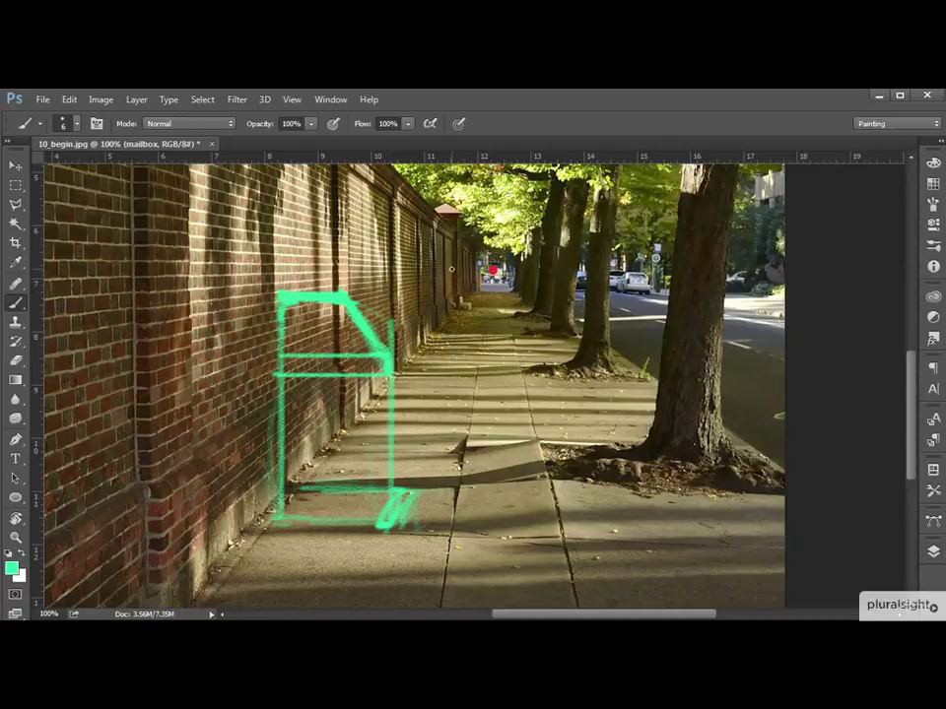
pyautogui.keyDown('shift'); pyautogui.click(499, 268); pyautogui.keyUp('shift')
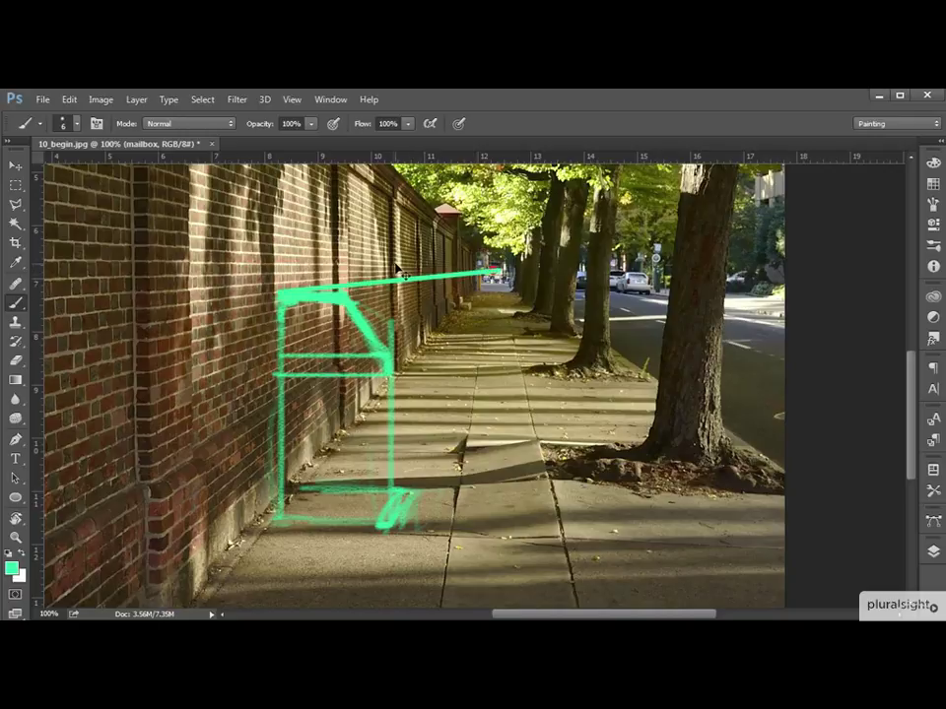
pyautogui.hotkey('ctrl', 'z')
# Reduce the brush size to 1 px and draw straight perspective lines from the mailbox's corners to the red vanishing point.
pyautogui.click(77, 126)
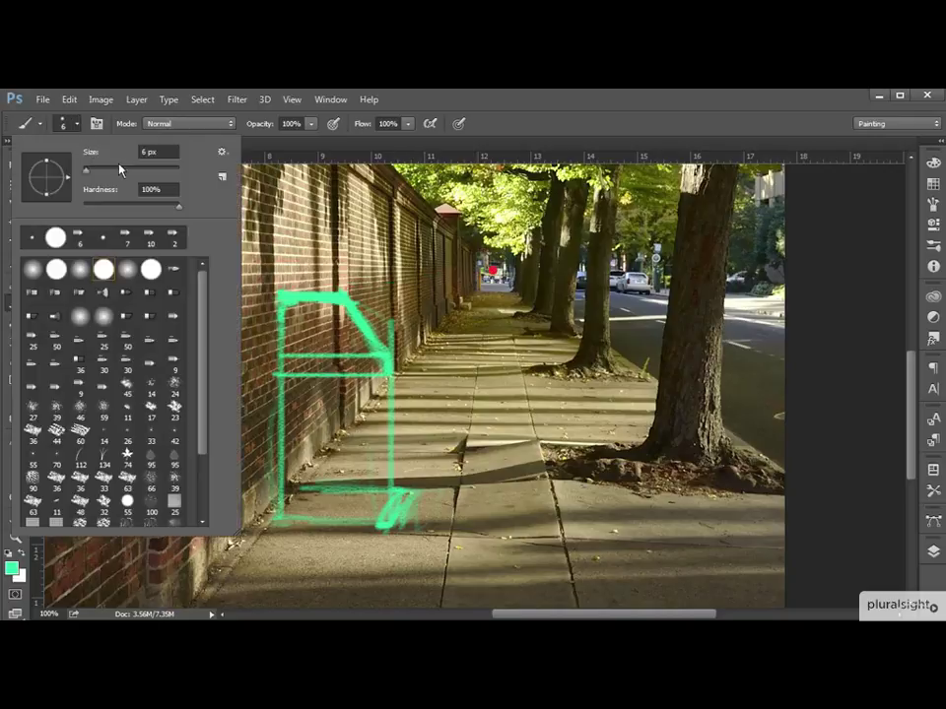
pyautogui.moveTo(86, 170); pyautogui.dragTo(81, 171)
pyautogui.click(77, 127)
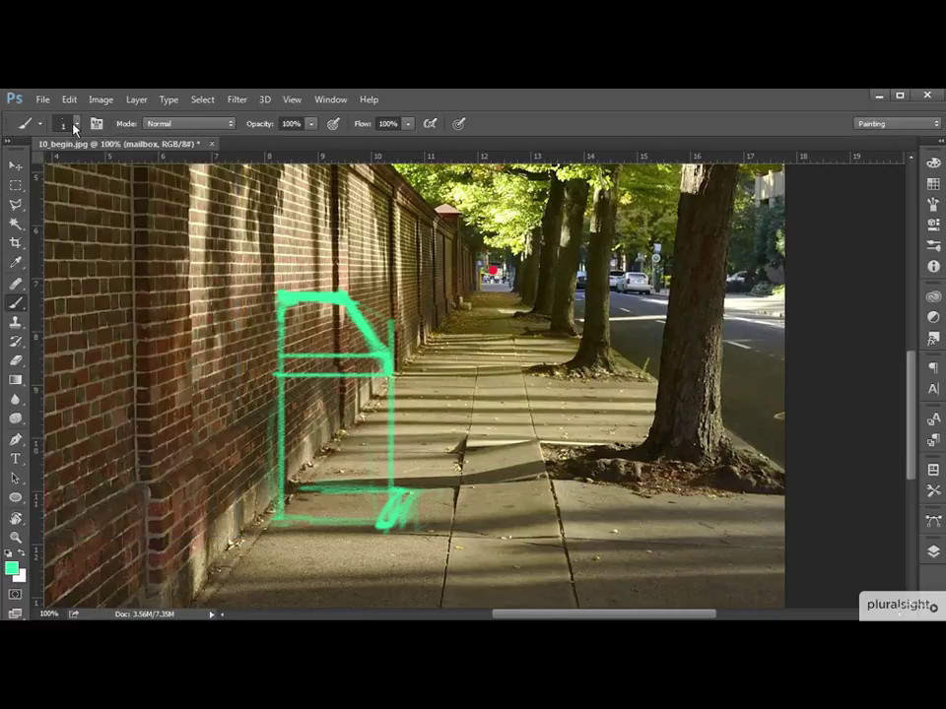
pyautogui.keyDown('shift'); pyautogui.click(492, 270); pyautogui.keyUp('shift')
pyautogui.keyDown('shift'); pyautogui.click(480, 279); pyautogui.keyUp('shift')
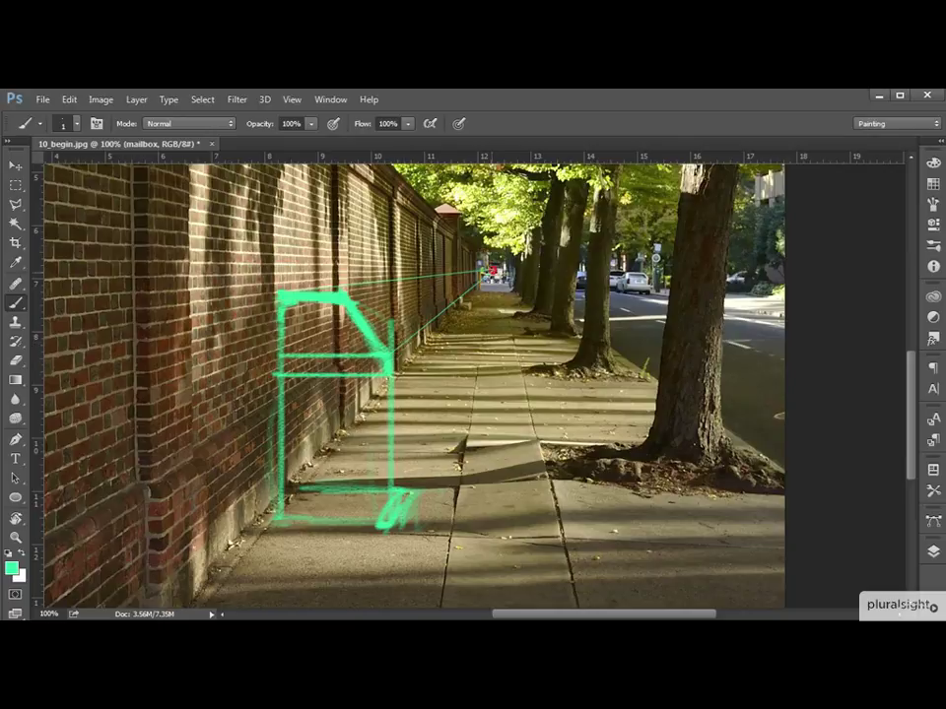
pyautogui.keyDown('shift'); pyautogui.click(483, 280); pyautogui.keyUp('shift')
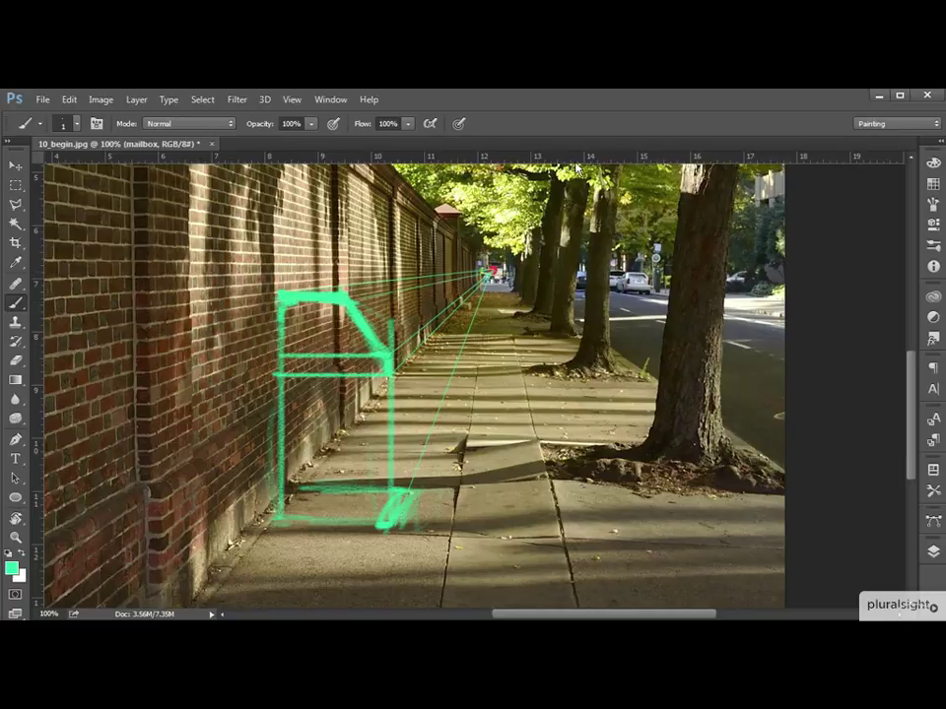
# Load the pencil brush preset again and set its size to 6 px.
pyautogui.hotkey('ctrl', '+')
pyautogui.moveTo(575, 170); pyautogui.dragTo(683, 216)
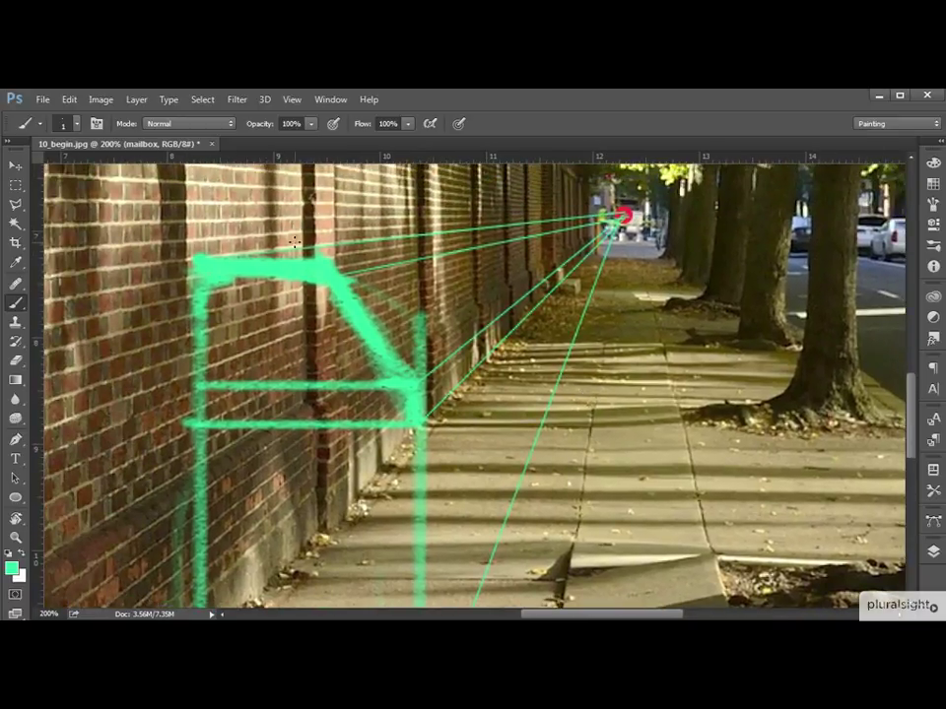
pyautogui.moveTo(422, 266); pyautogui.dragTo(401, 163)
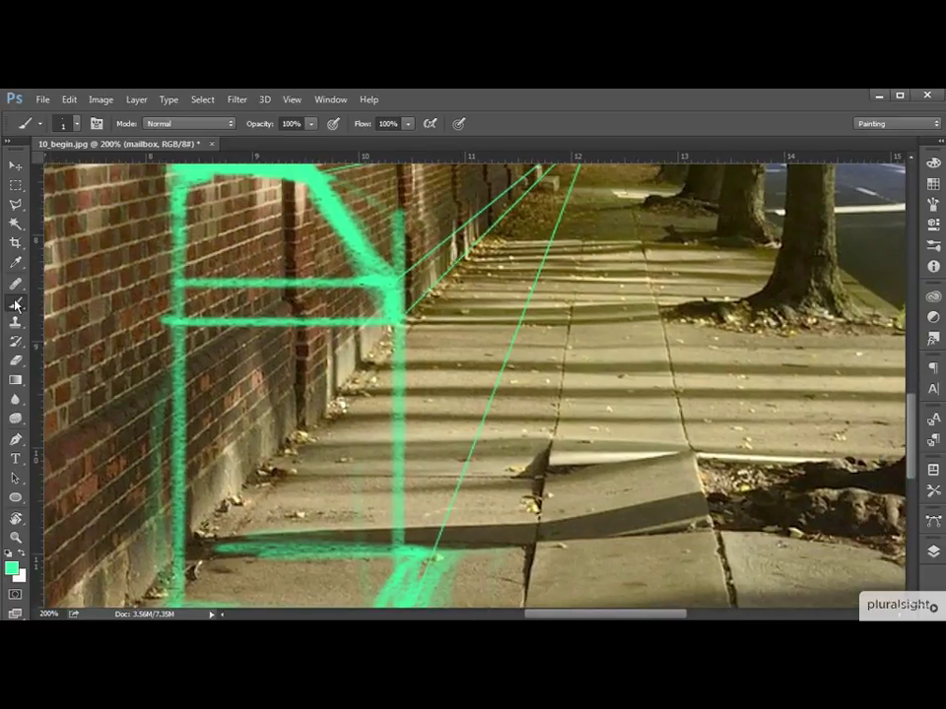
pyautogui.click(40, 125)
pyautogui.click(63, 125)
pyautogui.click(78, 126)
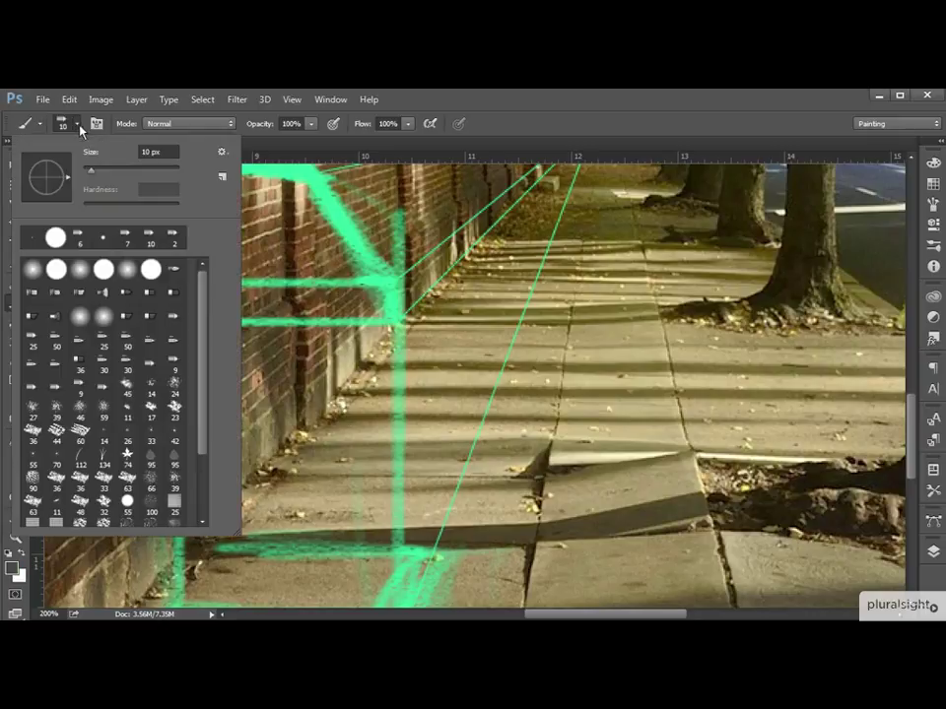
pyautogui.click(89, 174)
pyautogui.moveTo(89, 174); pyautogui.dragTo(84, 170)
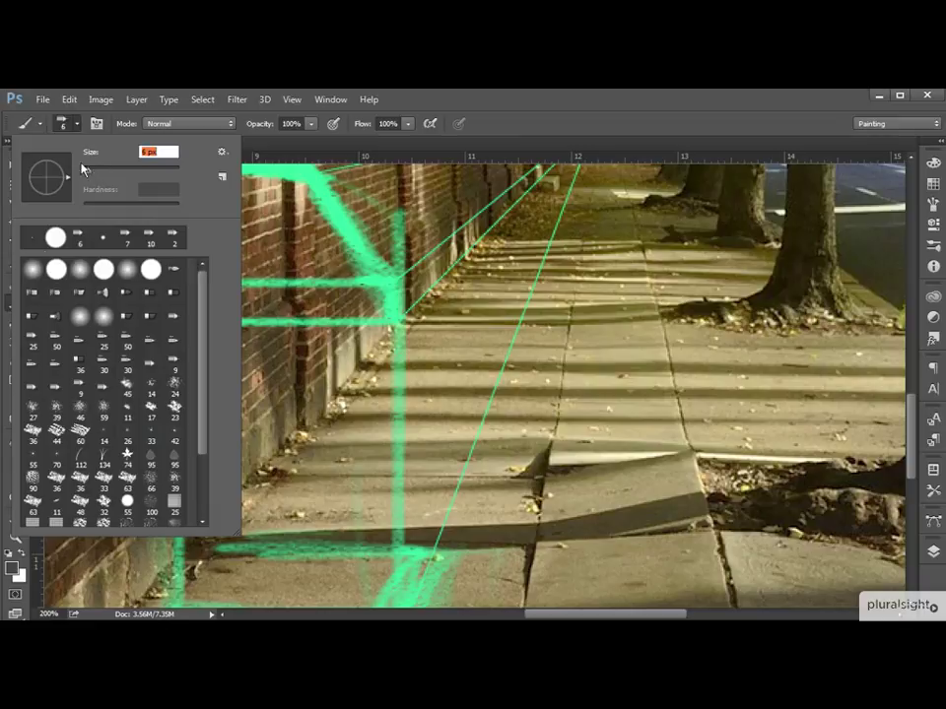
# Set the foreground colour to the sketch's green, 3eefa8, by sampling it from the mailbox outline.
pyautogui.click(12, 567)
pyautogui.click(320, 175)
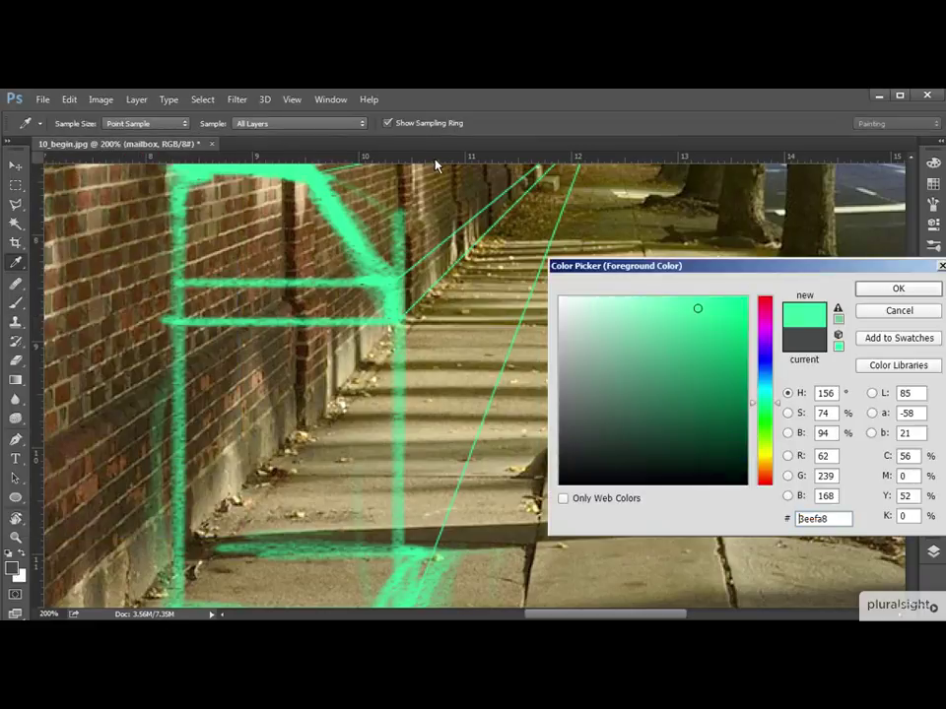
pyautogui.click(897, 288)
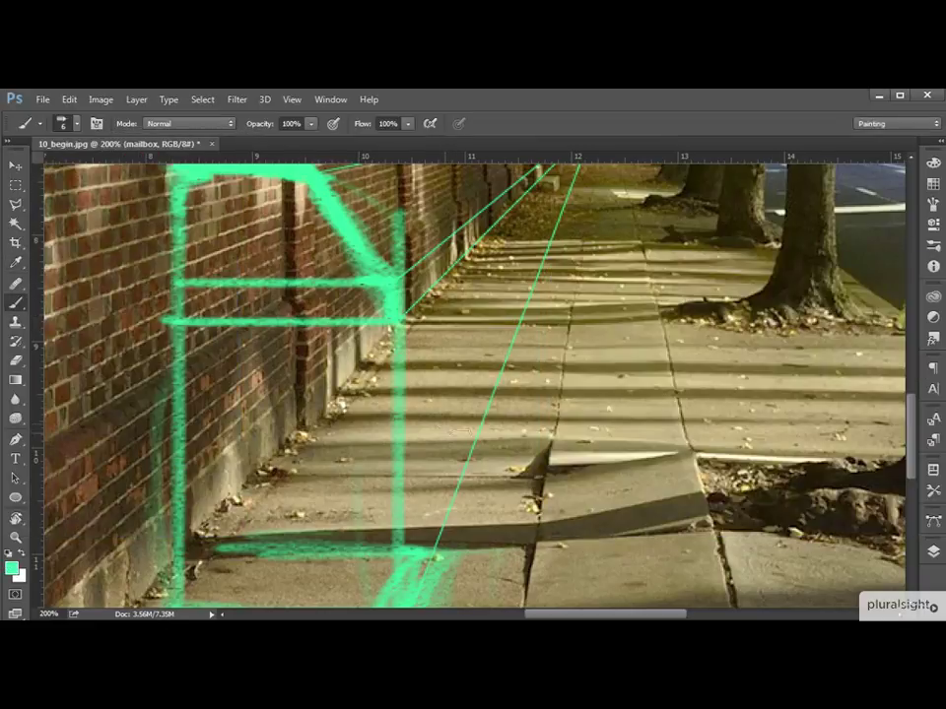
# Sketch the mailbox's receding side along the perspective lines, with a far vertical edge and a slanted upper edge, and refine the top.
pyautogui.scroll(-3, 463, 438)
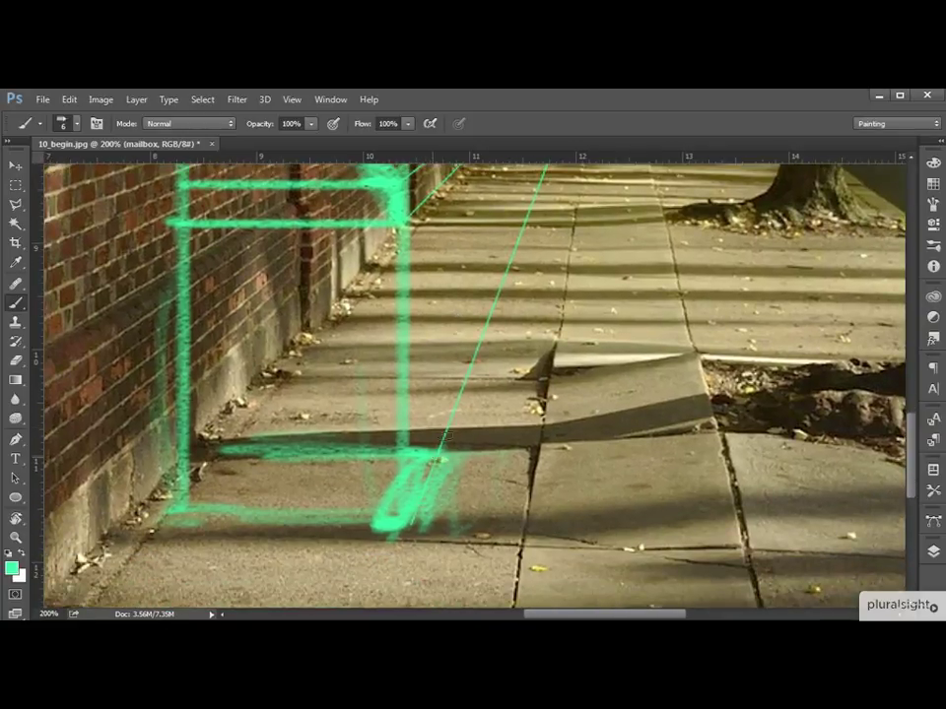
pyautogui.moveTo(441, 457); pyautogui.dragTo(442, 213)
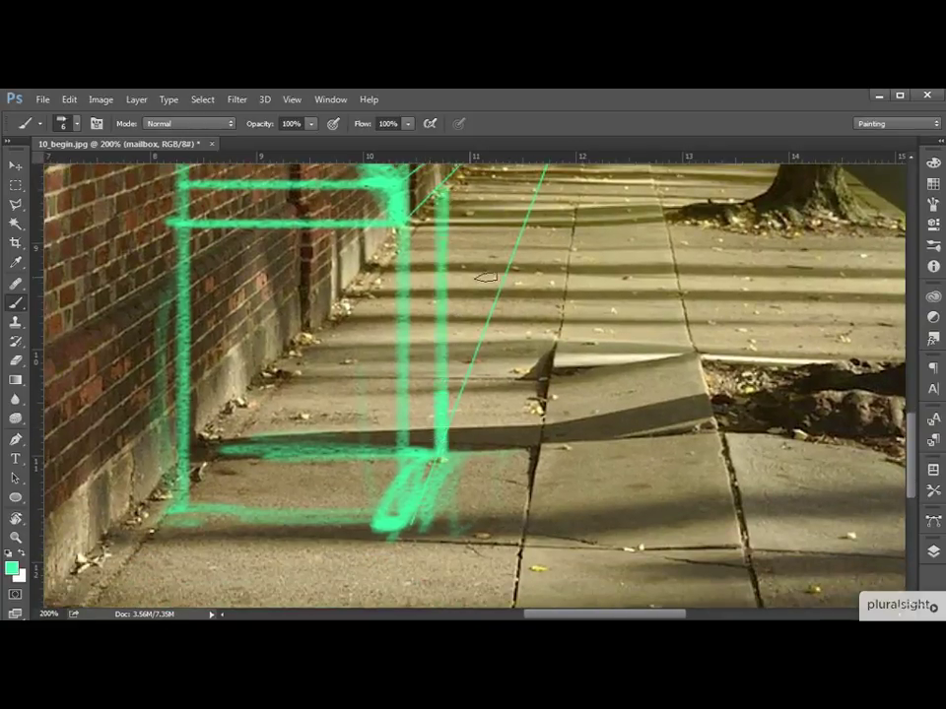
pyautogui.scroll(3, 370, 205)
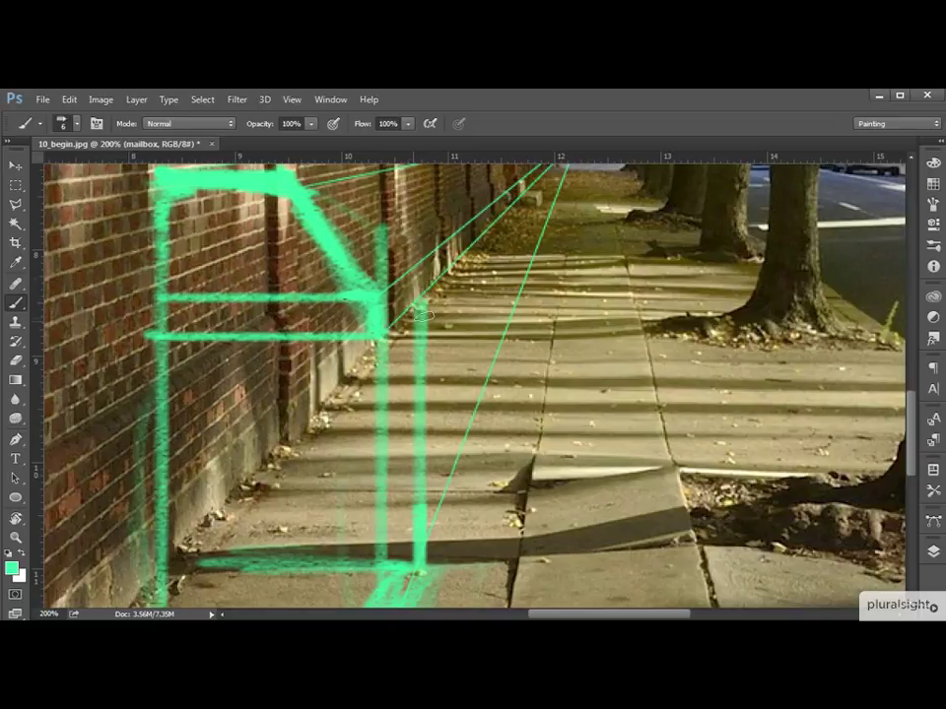
pyautogui.moveTo(421, 256)
pyautogui.mouseDown()
pyautogui.moveTo(453, 325)
pyautogui.moveTo(392, 247)
pyautogui.moveTo(335, 252)
pyautogui.mouseUp()
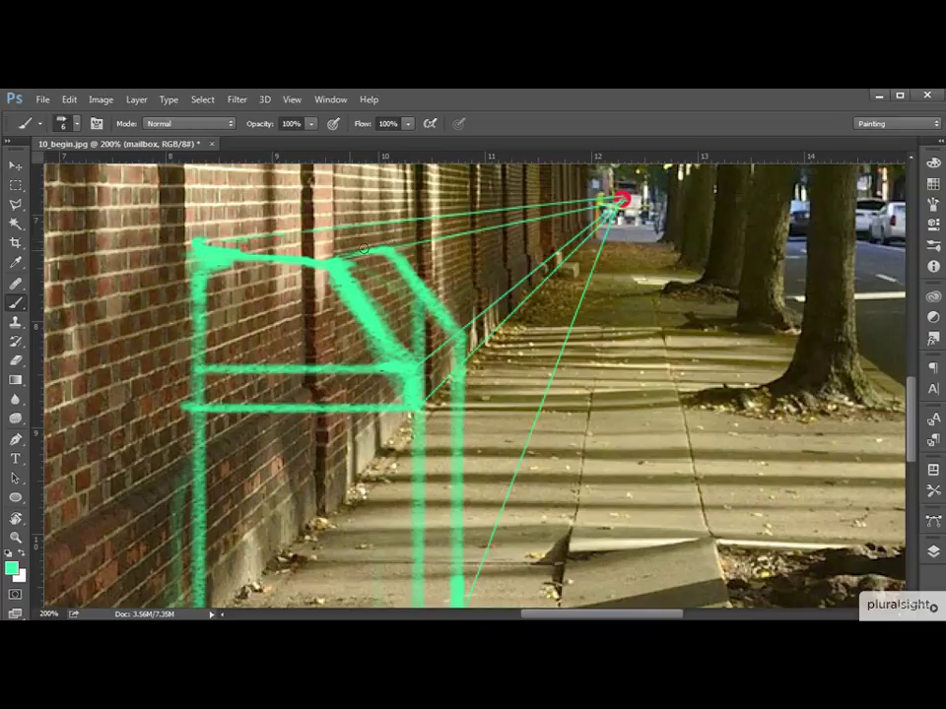
pyautogui.hotkey('ctrl', 'z')
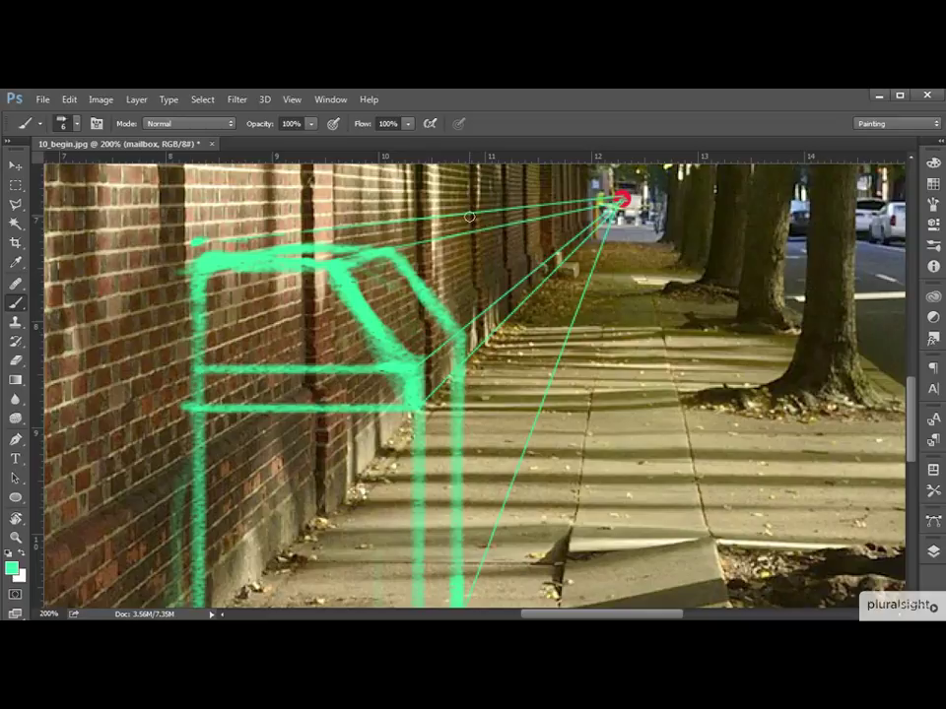
# Sketch the mail slot's short horizontal and upright lines within the mailbox's slanted face.
pyautogui.moveTo(398, 333); pyautogui.dragTo(460, 333)
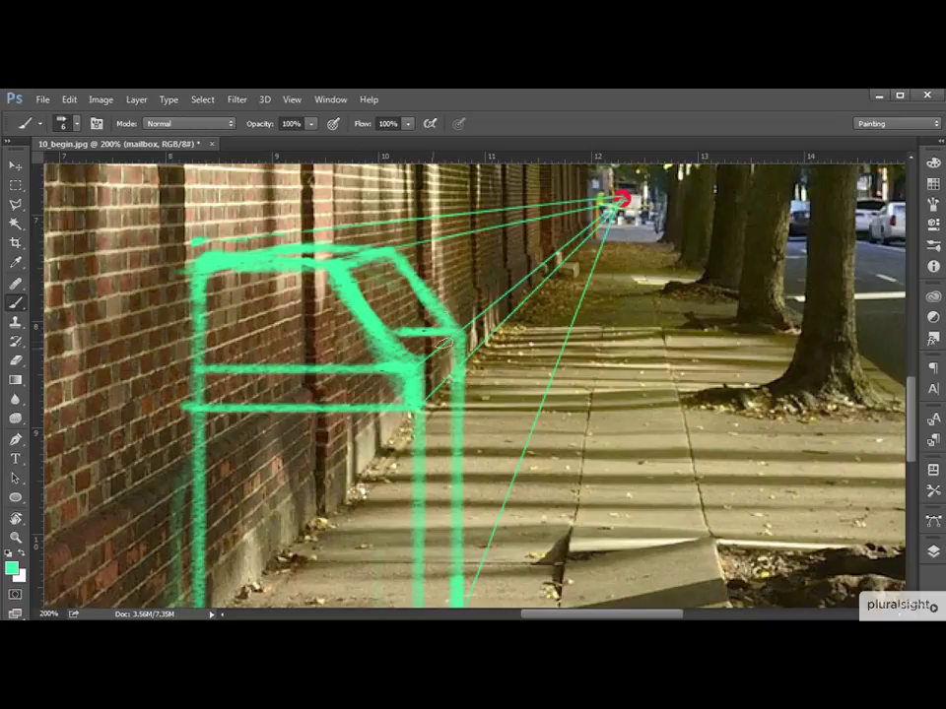
pyautogui.moveTo(414, 331); pyautogui.dragTo(390, 264)
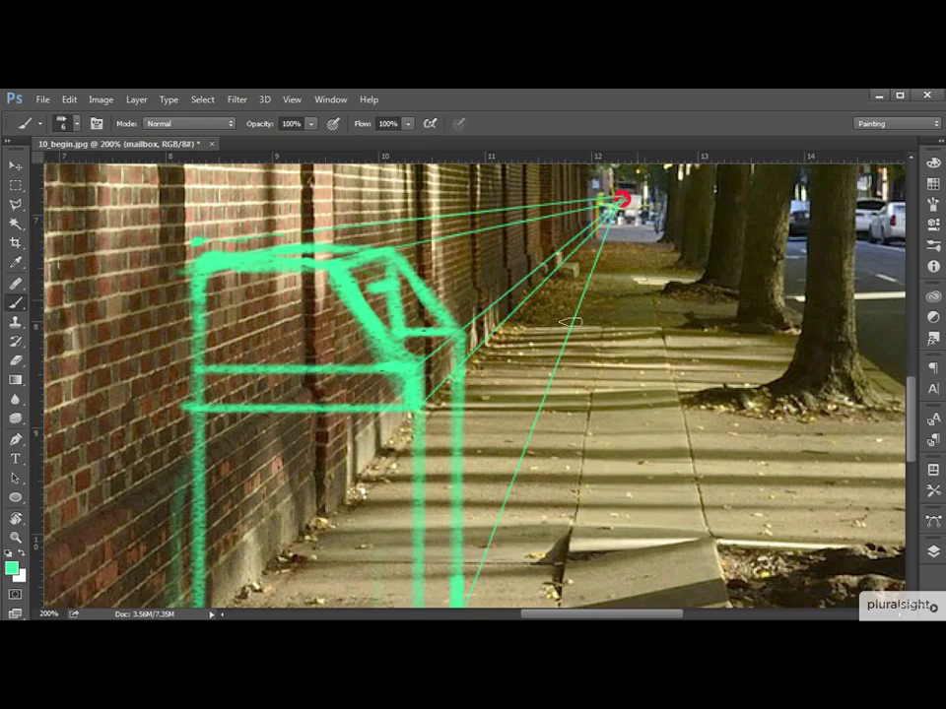
# Sketch the short receding edges at the lower end of the mailbox's slanted face, following the lines toward the vanishing point.
pyautogui.hotkey('ctrl', '-')
pyautogui.hotkey('ctrl', '-')
pyautogui.hotkey('ctrl', '+')
pyautogui.hotkey('ctrl', '+')
pyautogui.moveTo(520, 427); pyautogui.dragTo(483, 459)
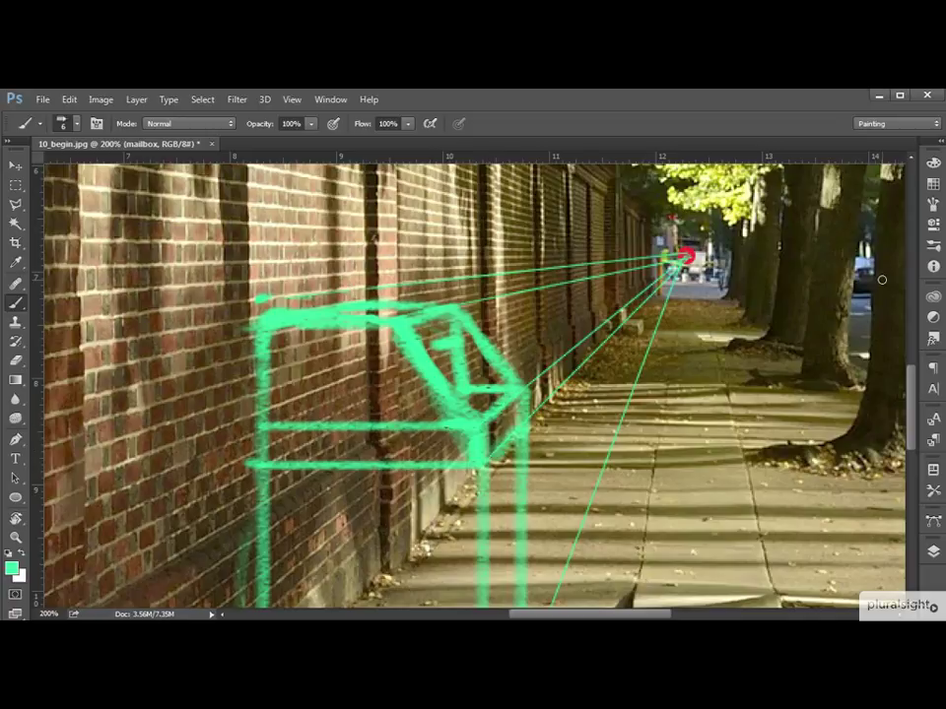
# Ready the Pen tool in Shape mode with a grey fill from the recently used colours.
pyautogui.hotkey('ctrl', '-')
pyautogui.hotkey('ctrl', '-')
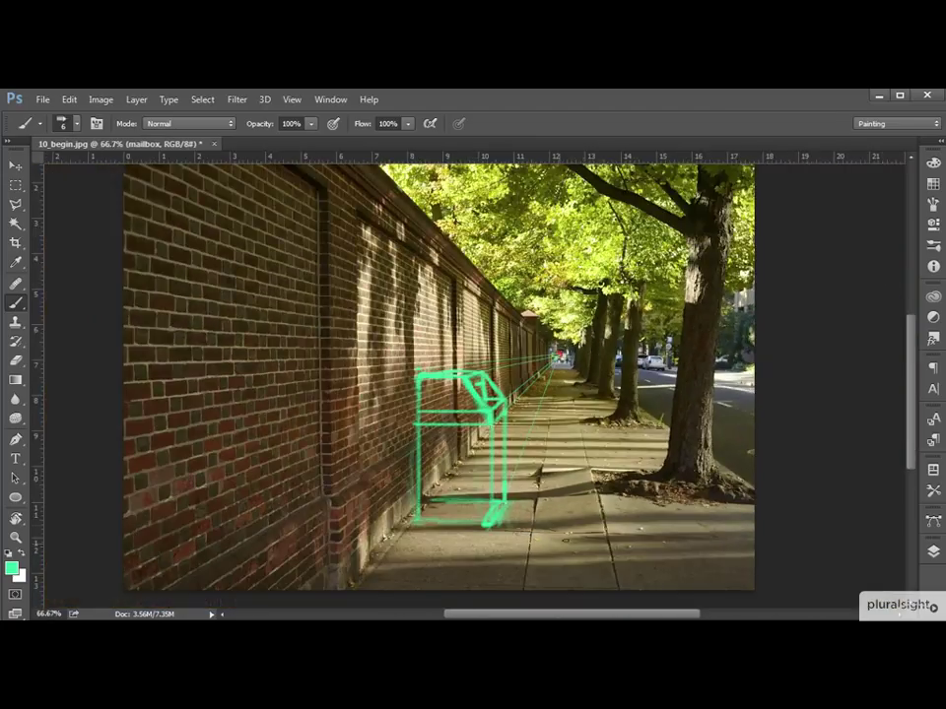
pyautogui.hotkey('ctrl', '+')
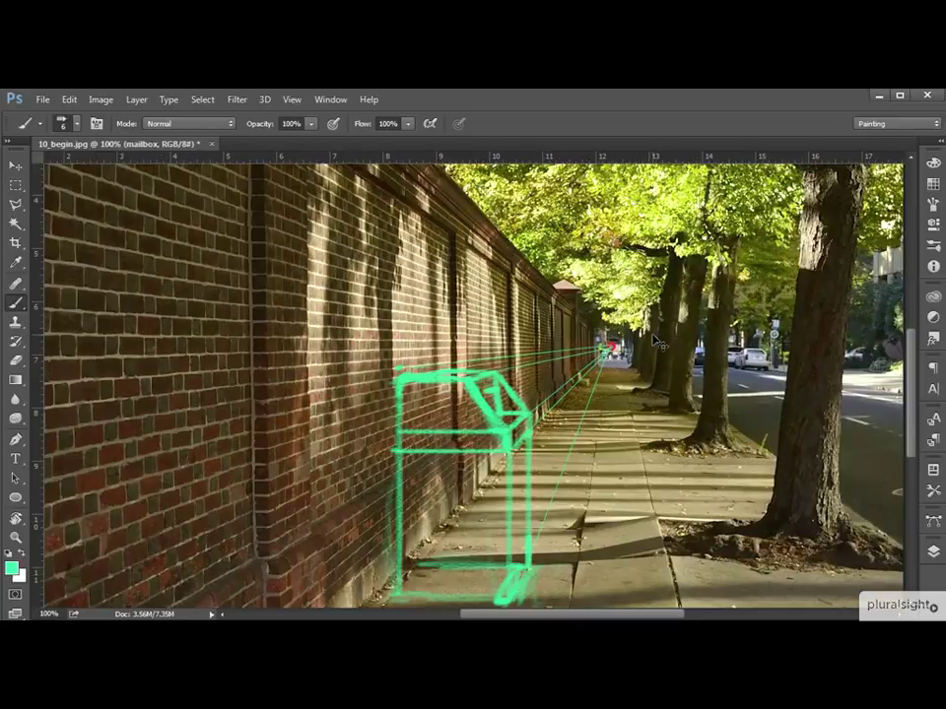
pyautogui.moveTo(658, 338); pyautogui.dragTo(455, 276)
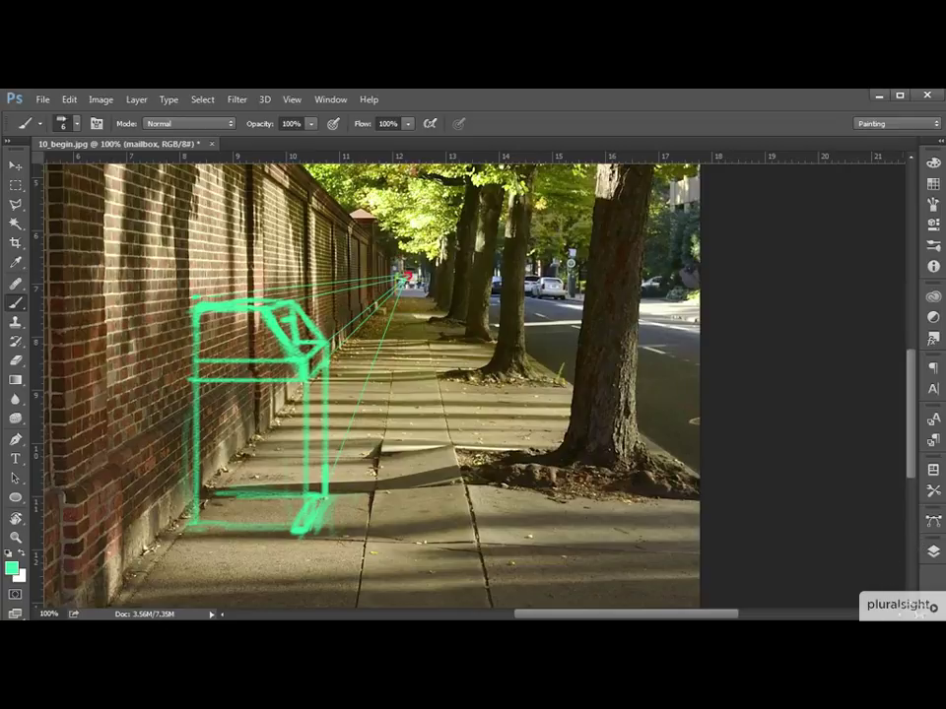
pyautogui.click(933, 551)
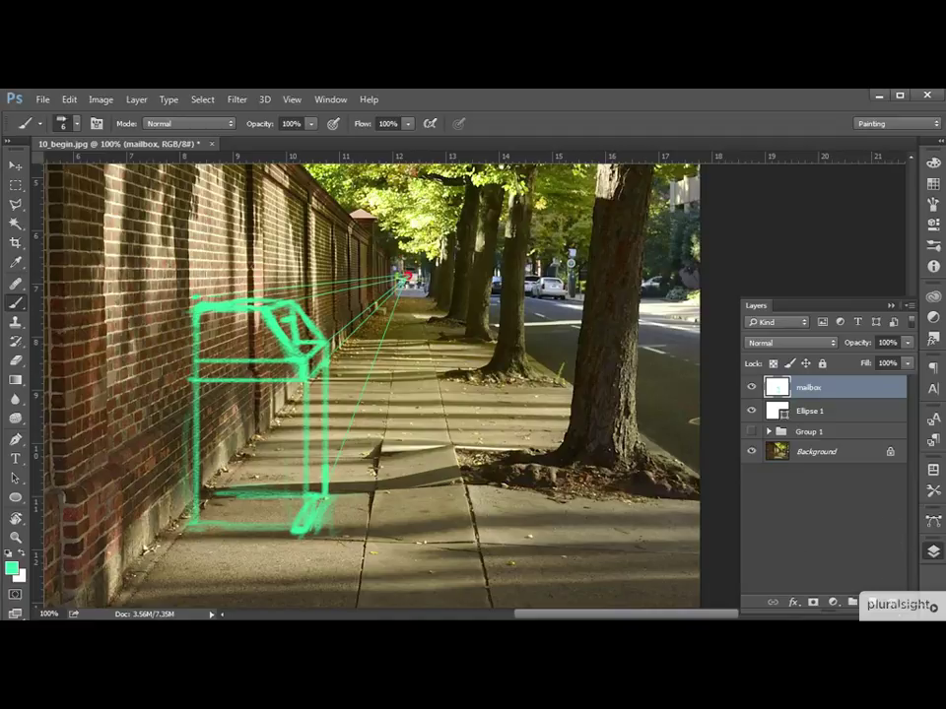
pyautogui.press('p')
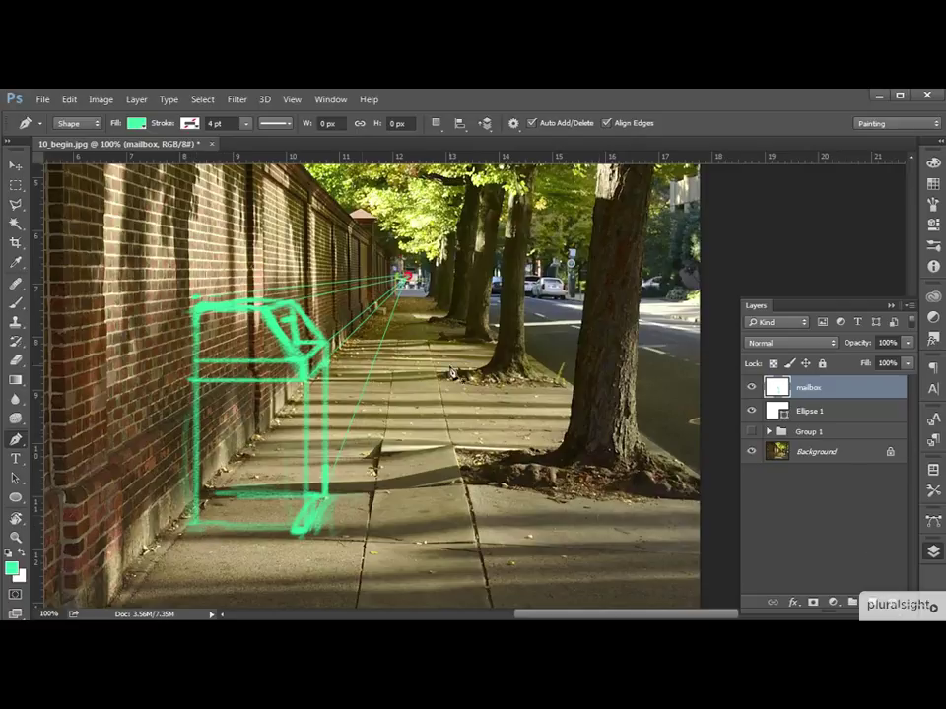
pyautogui.click(136, 125)
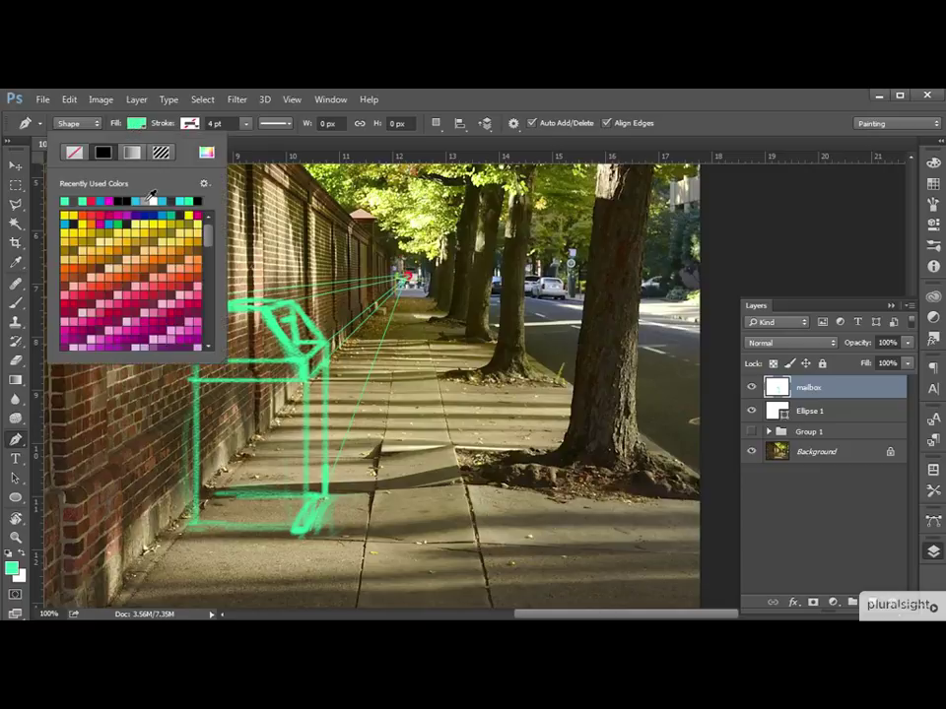
pyautogui.click(146, 202)
pyautogui.click(847, 391)
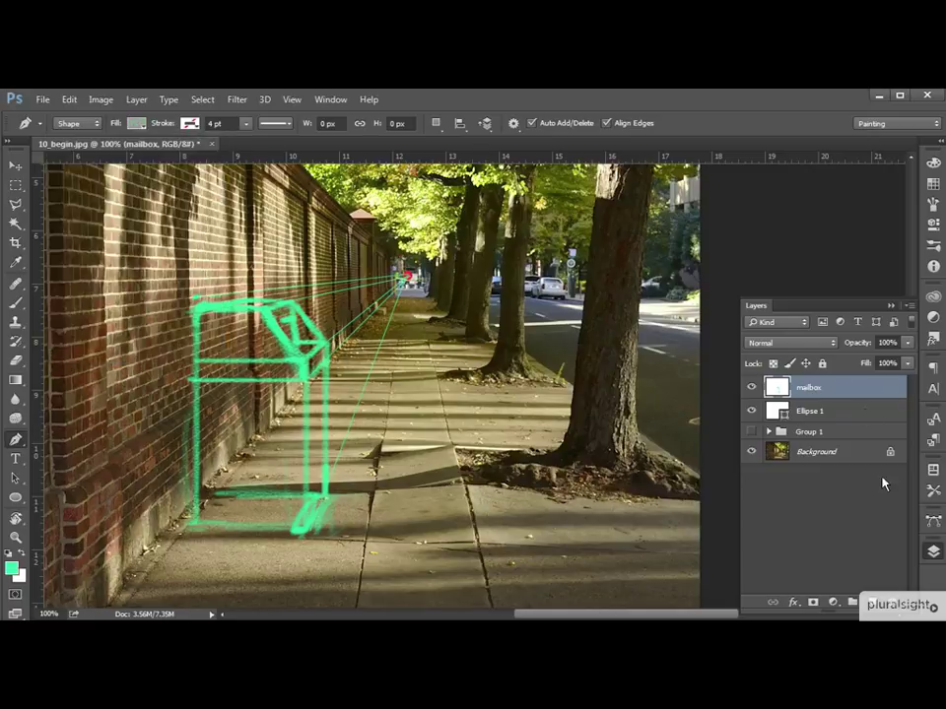
# On a new layer beneath the mailbox sketch, draw a closed five-sided grey shape over the mailbox's flat front, about 146 by 298 px.
pyautogui.hotkey('ctrl', 'shift', 'alt', 'n')
pyautogui.moveTo(834, 392); pyautogui.dragTo(840, 420)
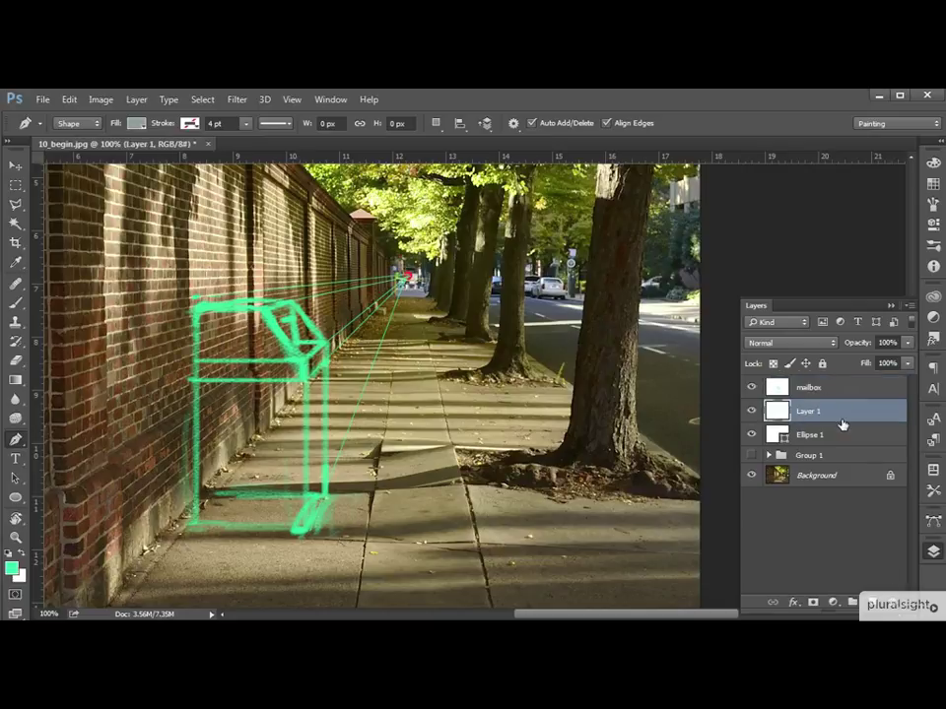
pyautogui.click(197, 535)
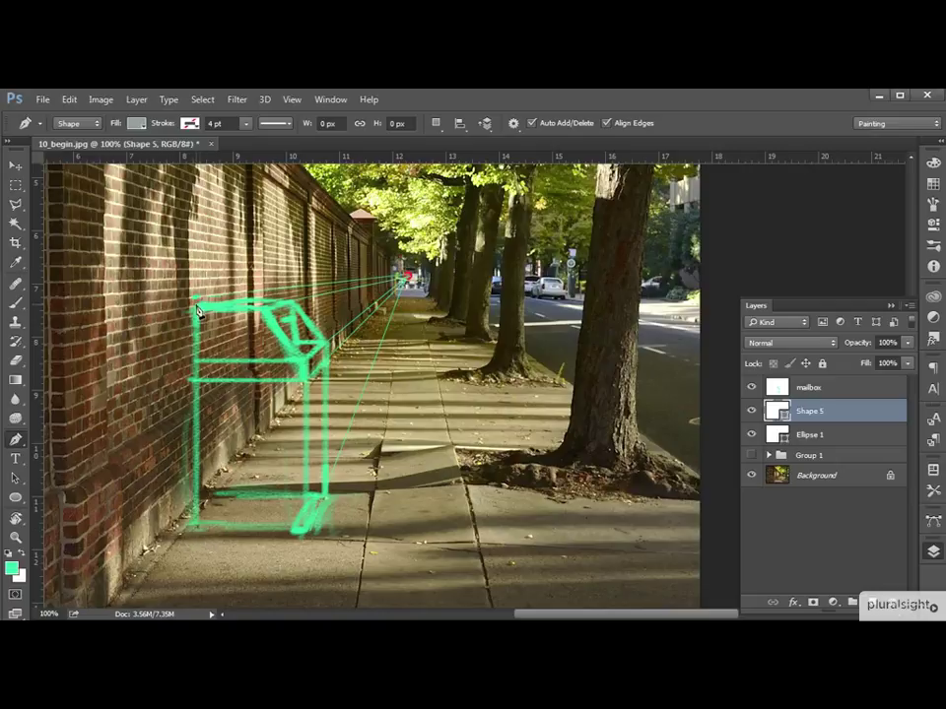
pyautogui.click(197, 313)
pyautogui.click(264, 311)
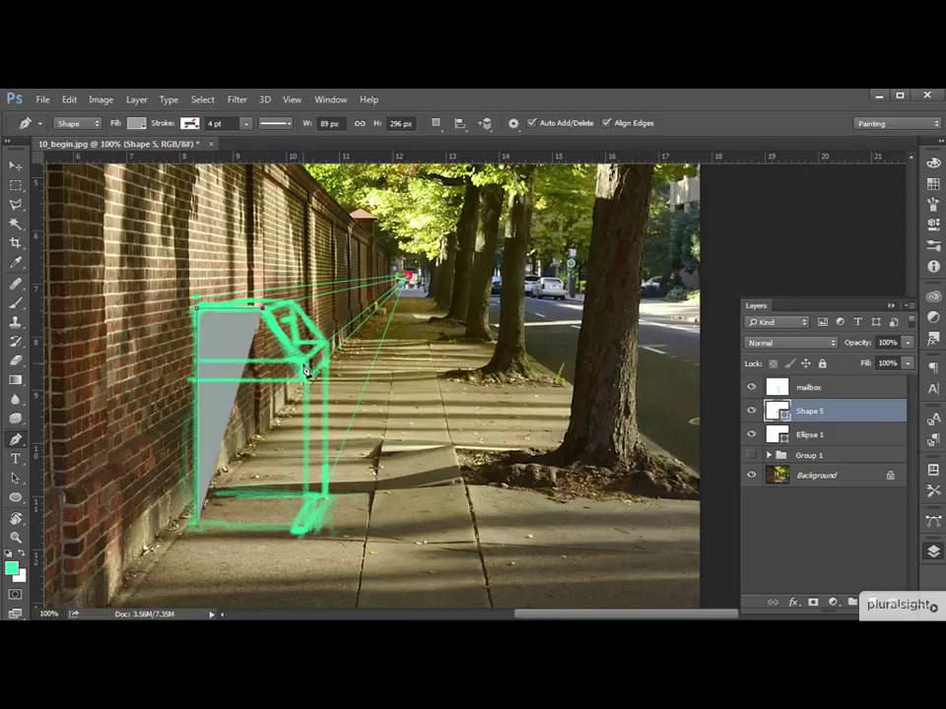
pyautogui.click(306, 369)
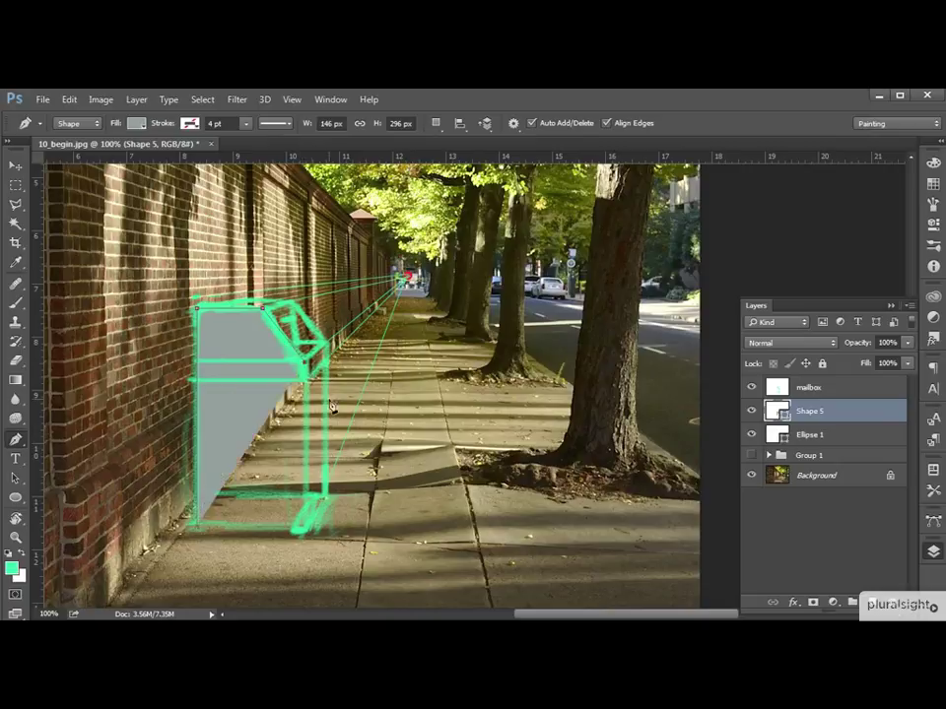
pyautogui.click(306, 530)
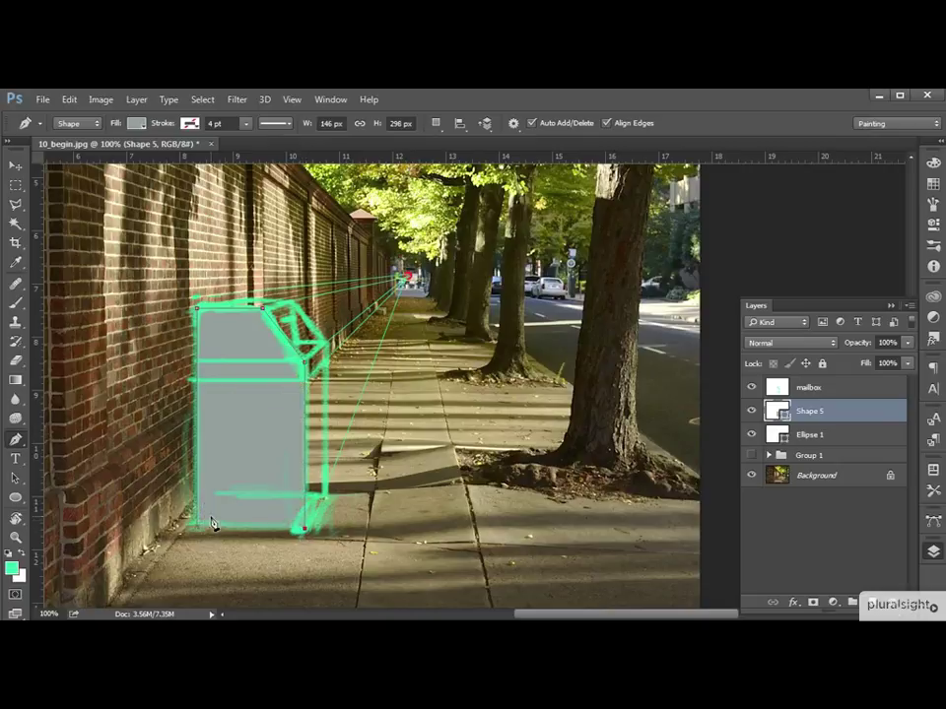
pyautogui.click(197, 533)
# Rasterize the grey front shape's layer and check its outline by briefly hiding the mailbox sketch.
pyautogui.rightClick(862, 412)
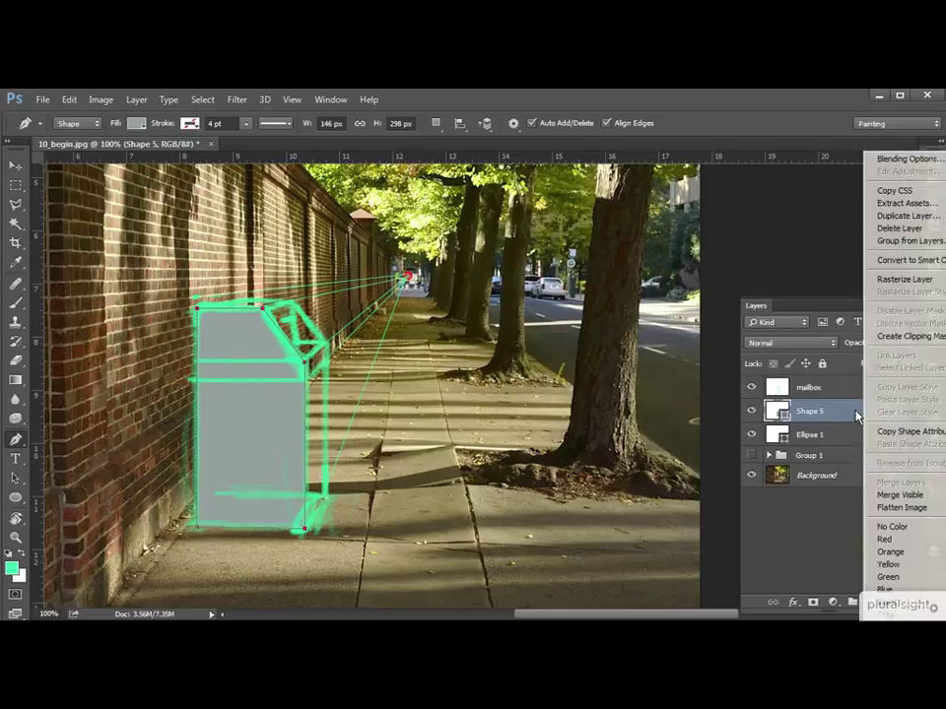
pyautogui.click(921, 279)
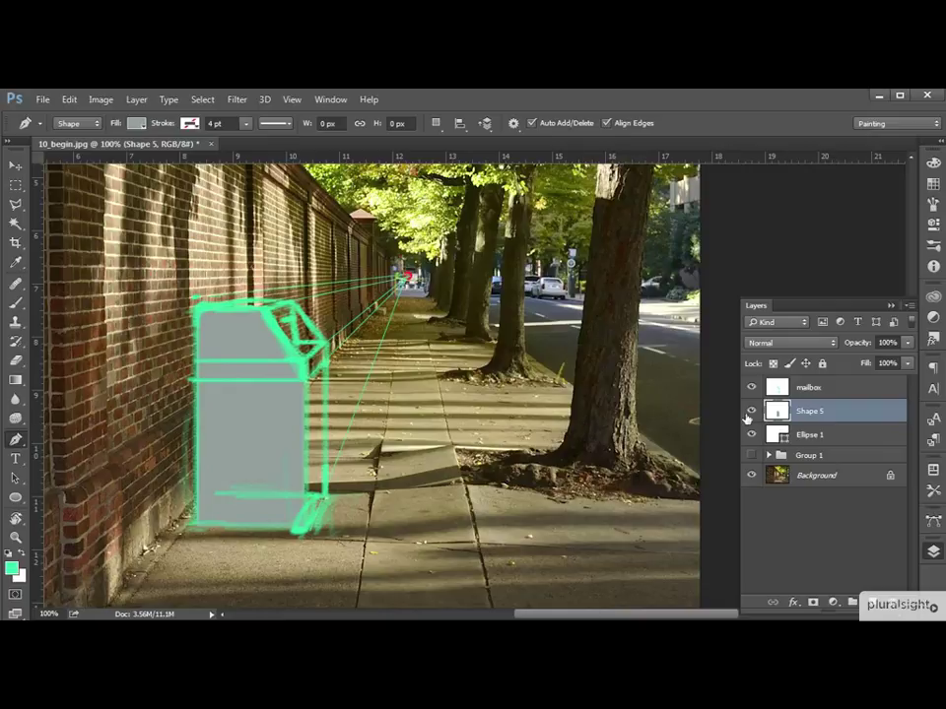
pyautogui.click(752, 389)
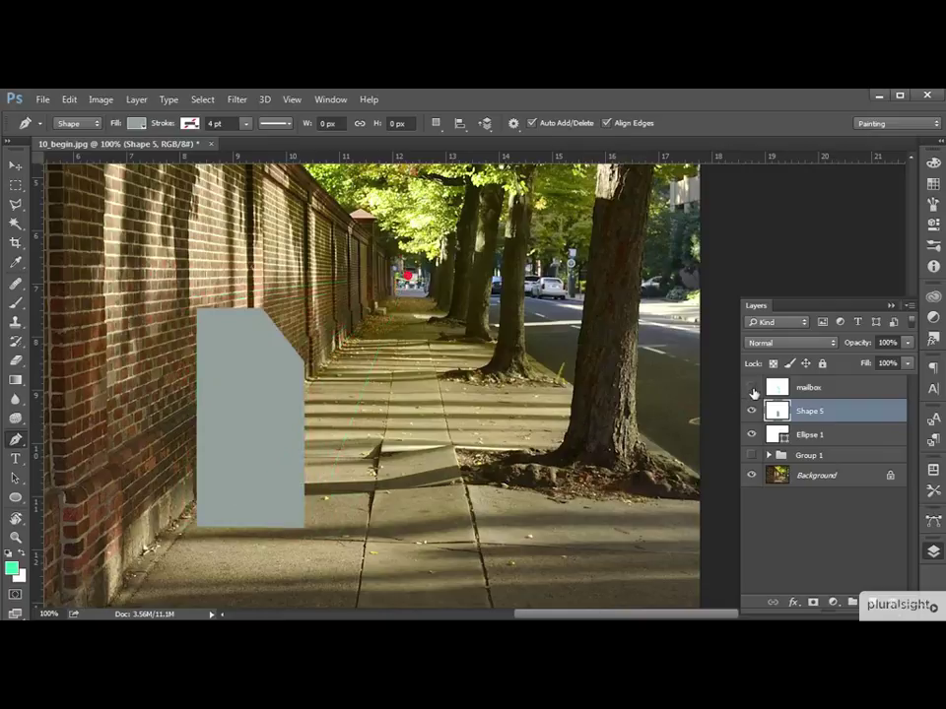
pyautogui.click(752, 390)
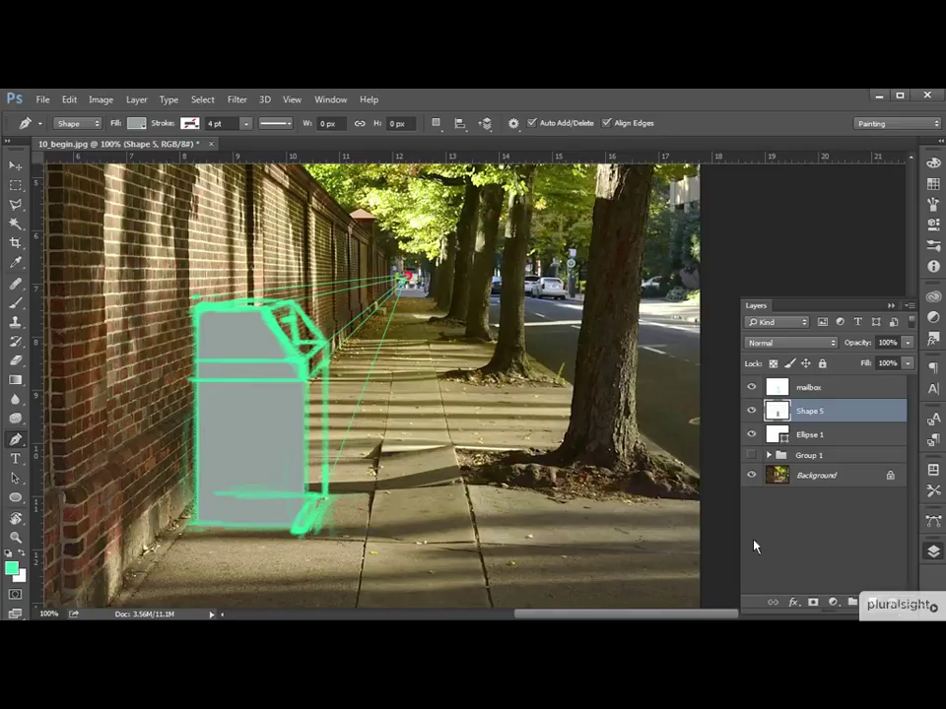
# Change the mailbox sketch layer's blend mode to Multiply.
pyautogui.click(827, 388)
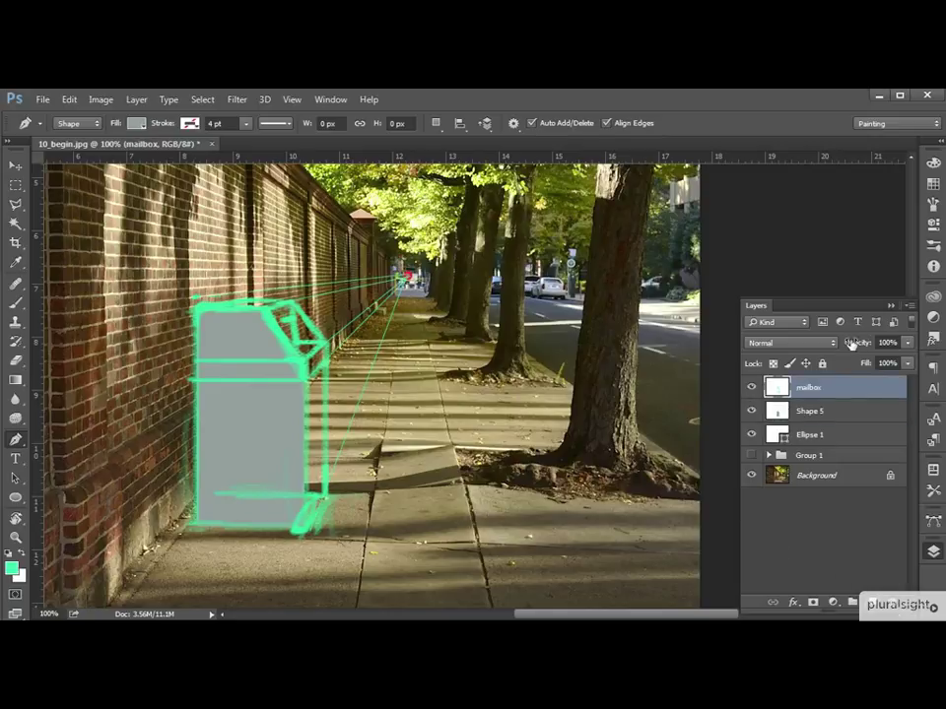
pyautogui.click(822, 343)
pyautogui.click(864, 347)
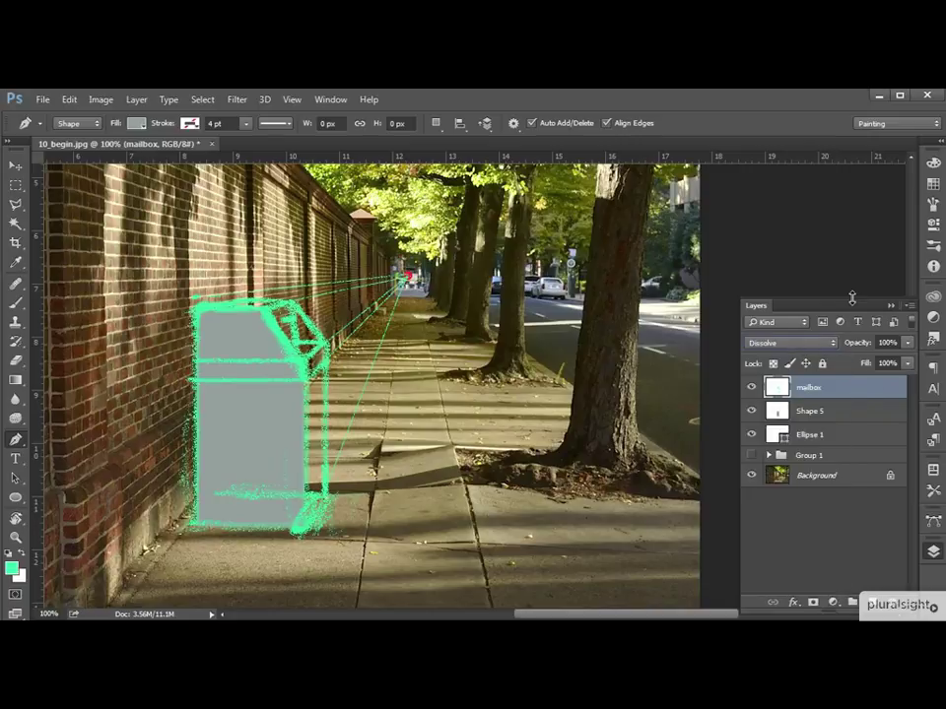
pyautogui.hotkey('shift', 'alt', 'm')
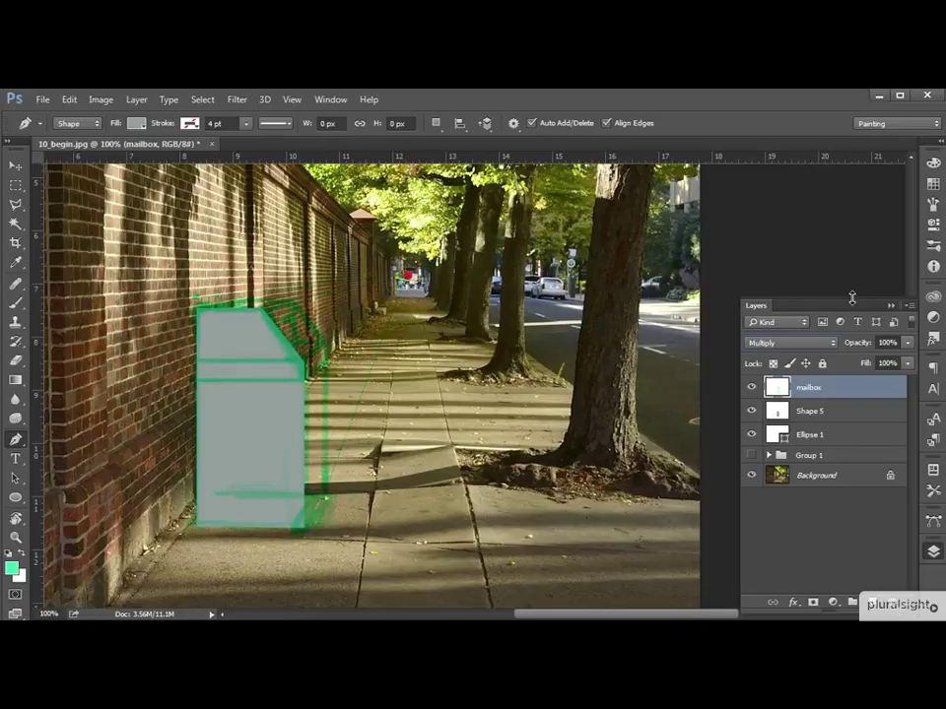
# Add a new layer beneath the grey front shape and start a Pen shape at the front's upper outer corner.
pyautogui.click(843, 414)
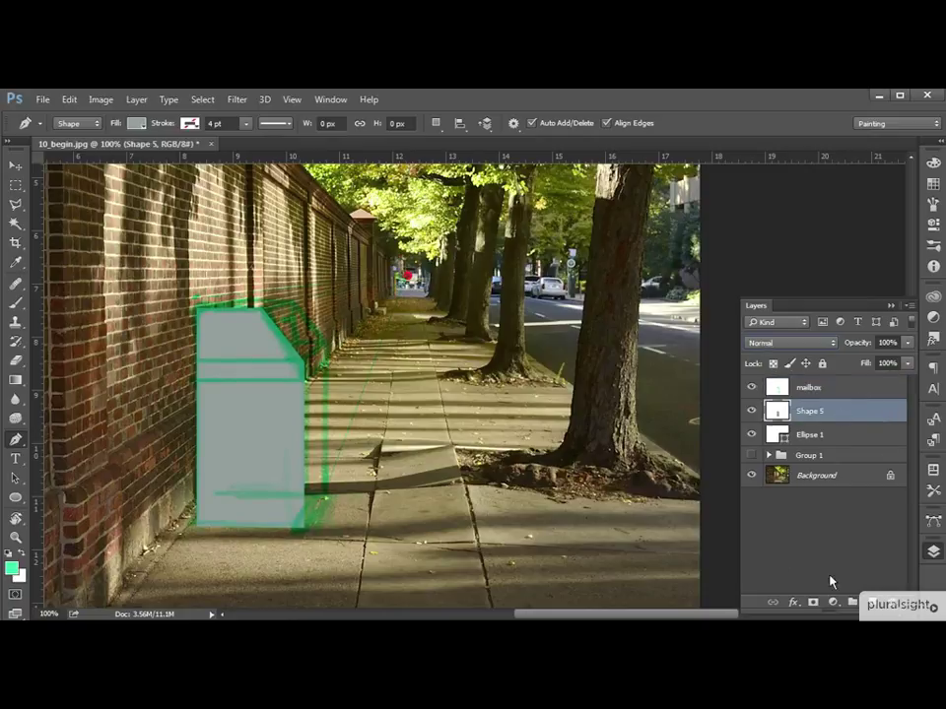
pyautogui.click(871, 603)
pyautogui.moveTo(831, 404); pyautogui.dragTo(828, 435)
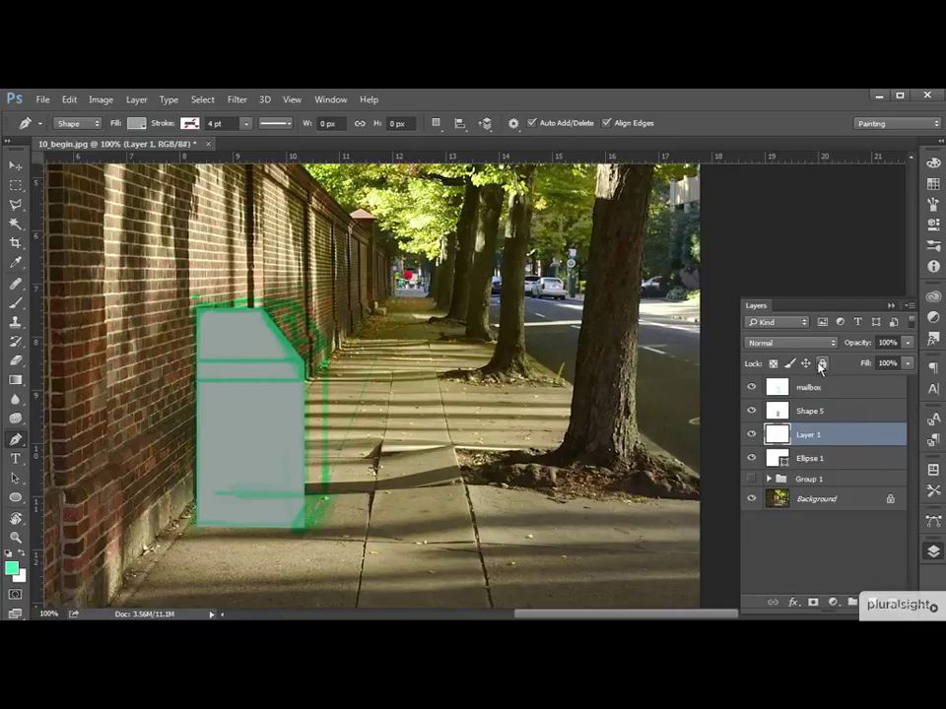
pyautogui.hotkey('ctrl', '+')
pyautogui.moveTo(345, 394); pyautogui.dragTo(467, 401)
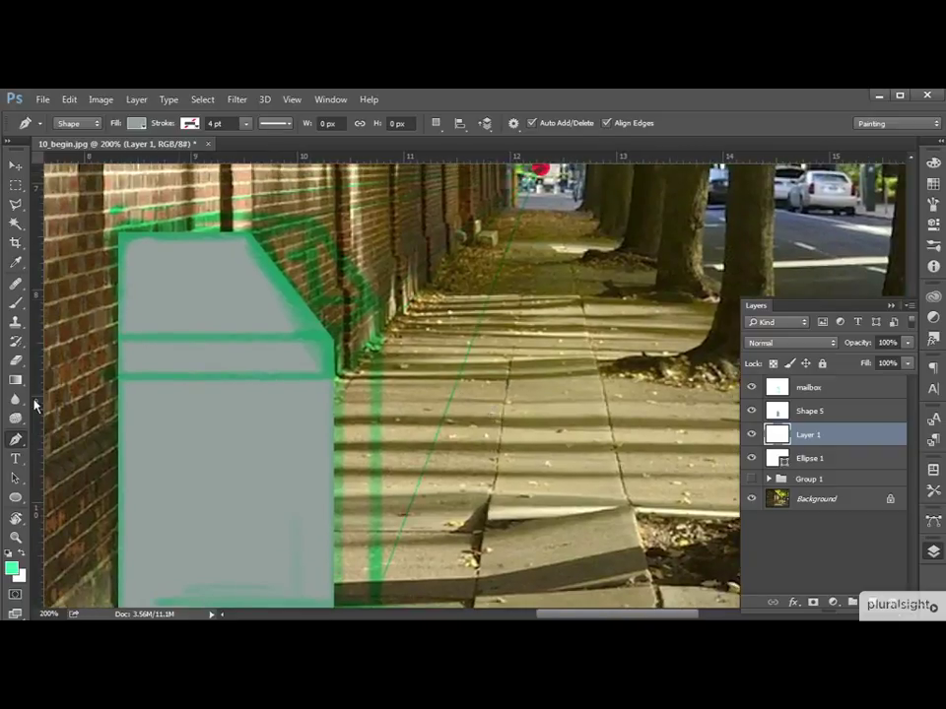
pyautogui.click(120, 240)
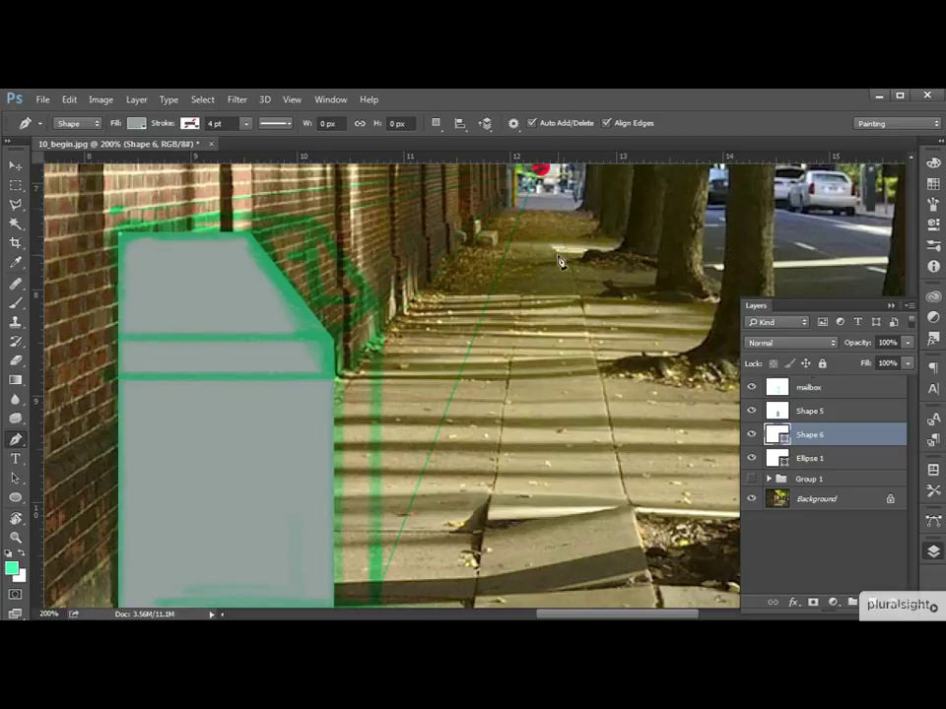
# Try lighter blend modes on the mailbox sketch layer and set it to Linear Dodge (Add).
pyautogui.click(844, 394)
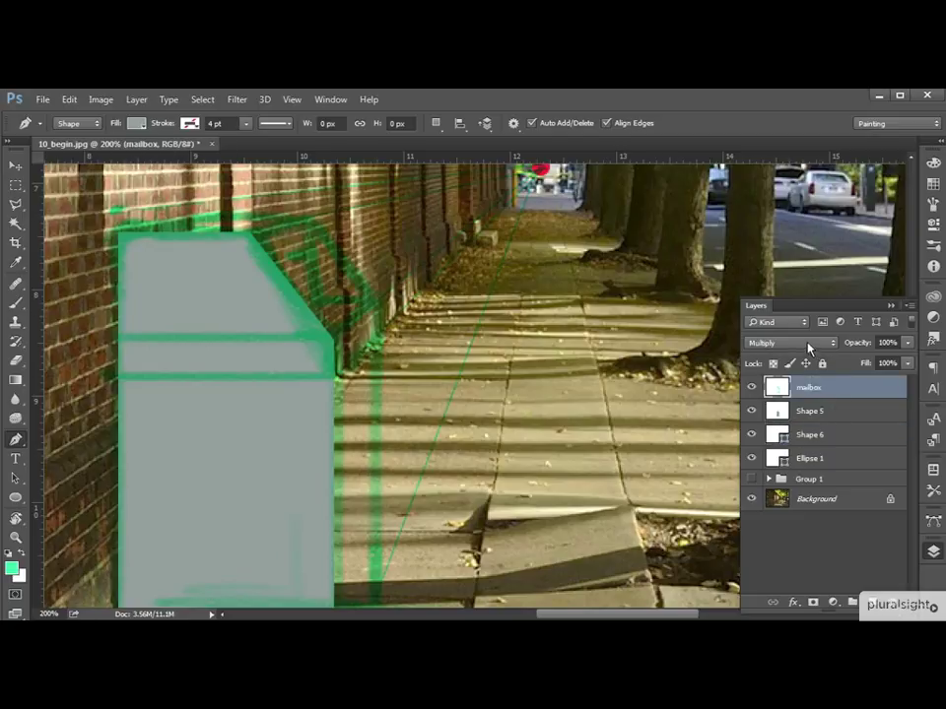
pyautogui.click(809, 344)
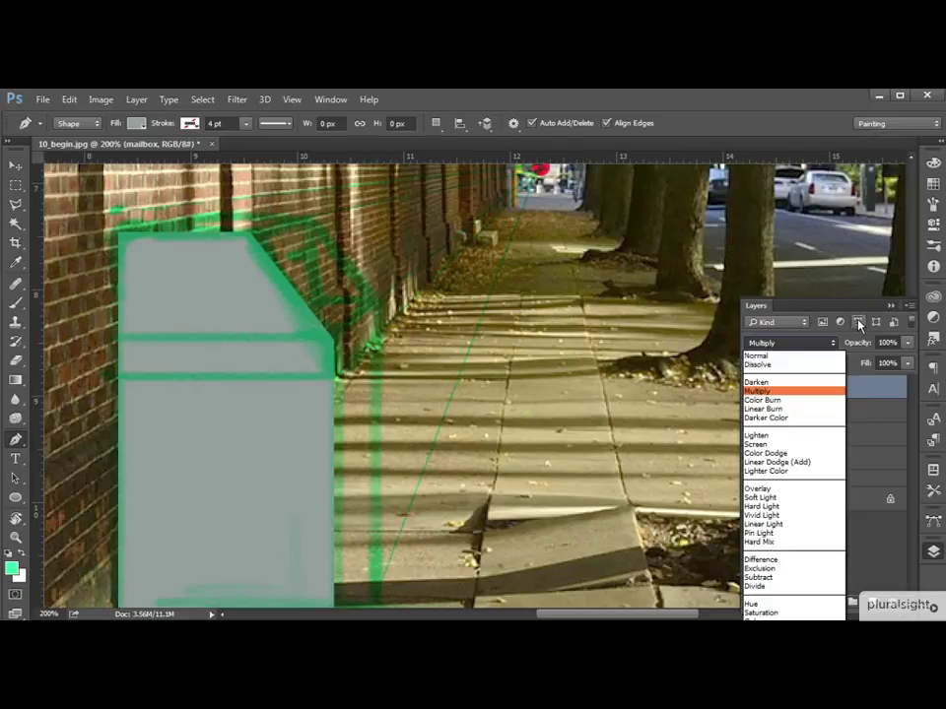
pyautogui.press('Down')
pyautogui.press('Return')
pyautogui.press('Down')
pyautogui.press('Down')
pyautogui.press('Down')
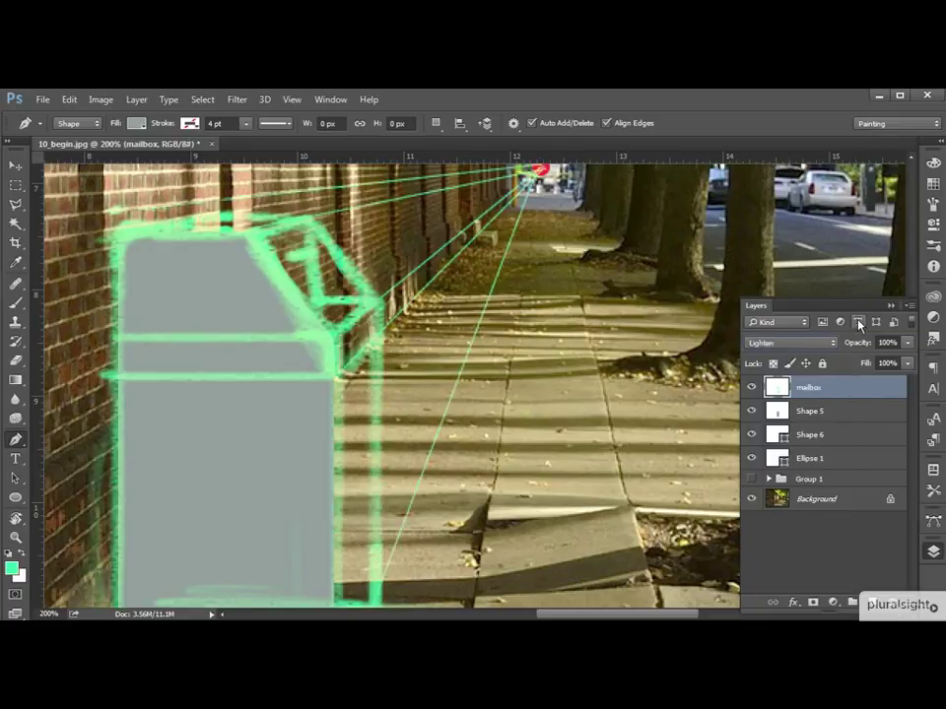
pyautogui.press('Down')
pyautogui.press('Down')
pyautogui.press('Down')
pyautogui.press('Down')
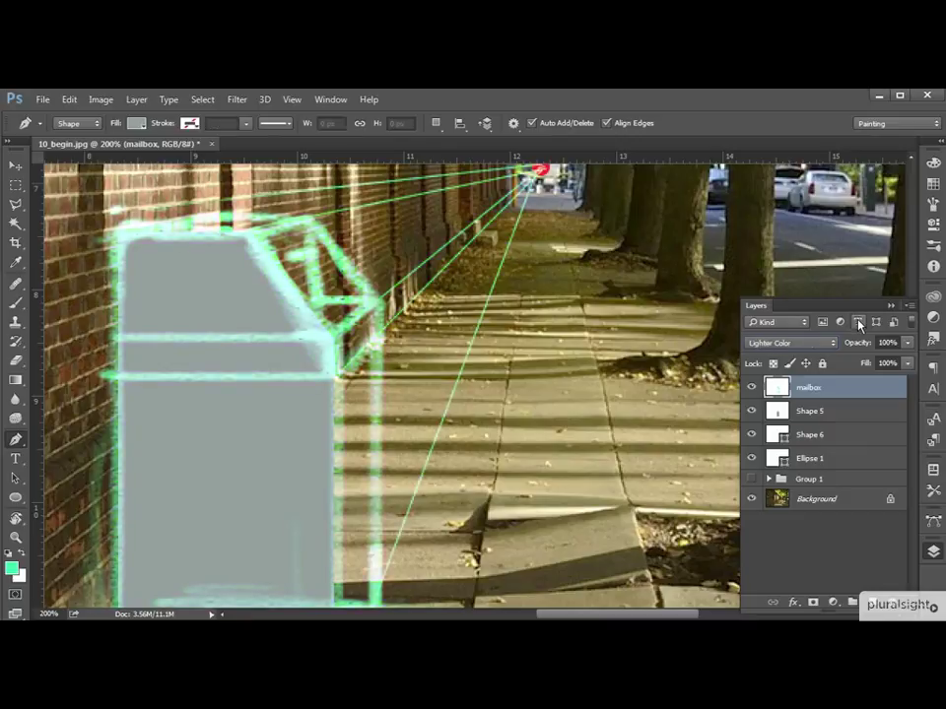
pyautogui.press('Up')
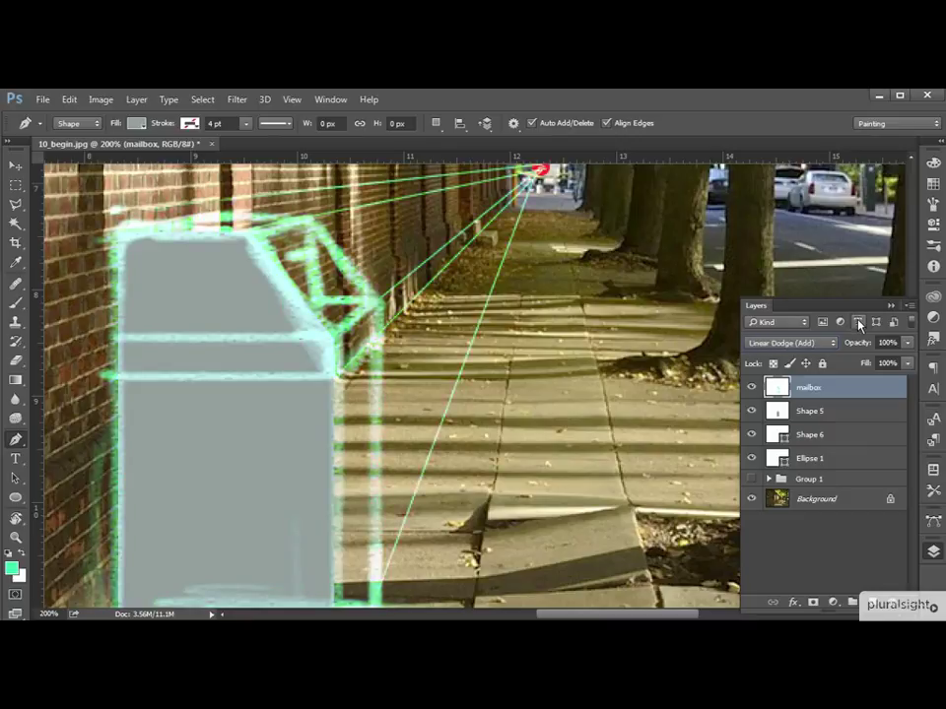
# Hide the mailbox sketch and run a Pen segment on the Shape 6 layer from the front's upper outer corner to the red vanishing point.
pyautogui.click(752, 389)
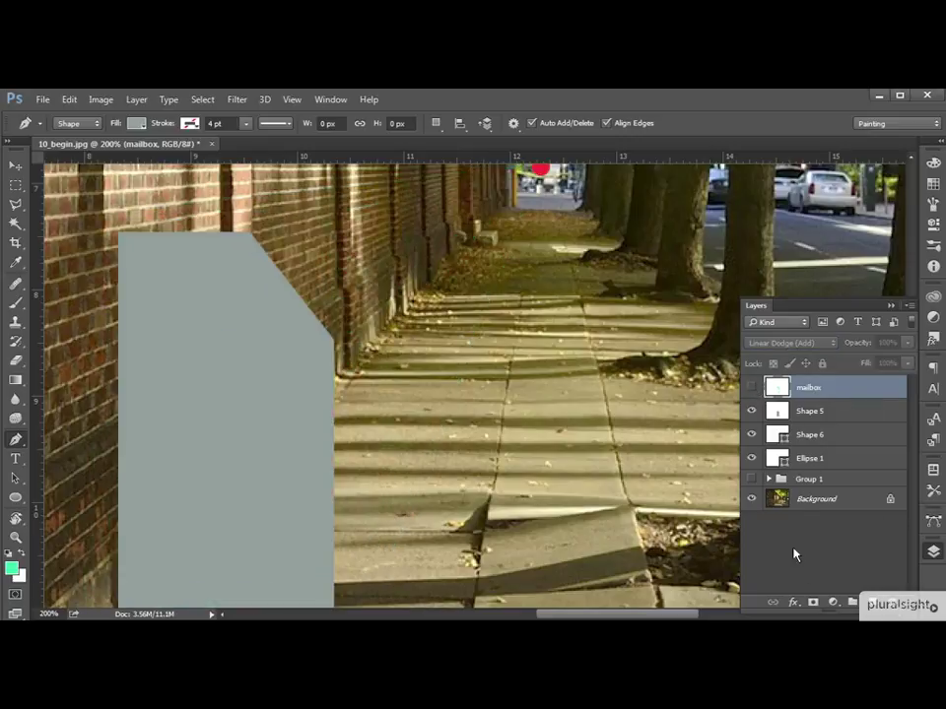
pyautogui.click(830, 422)
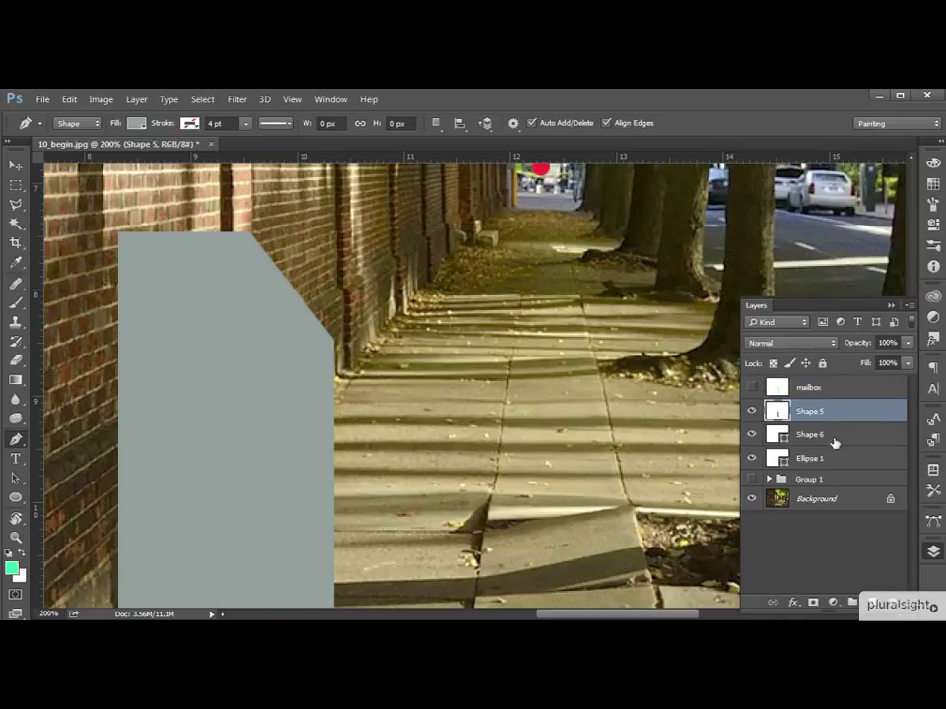
pyautogui.click(835, 441)
pyautogui.click(752, 435)
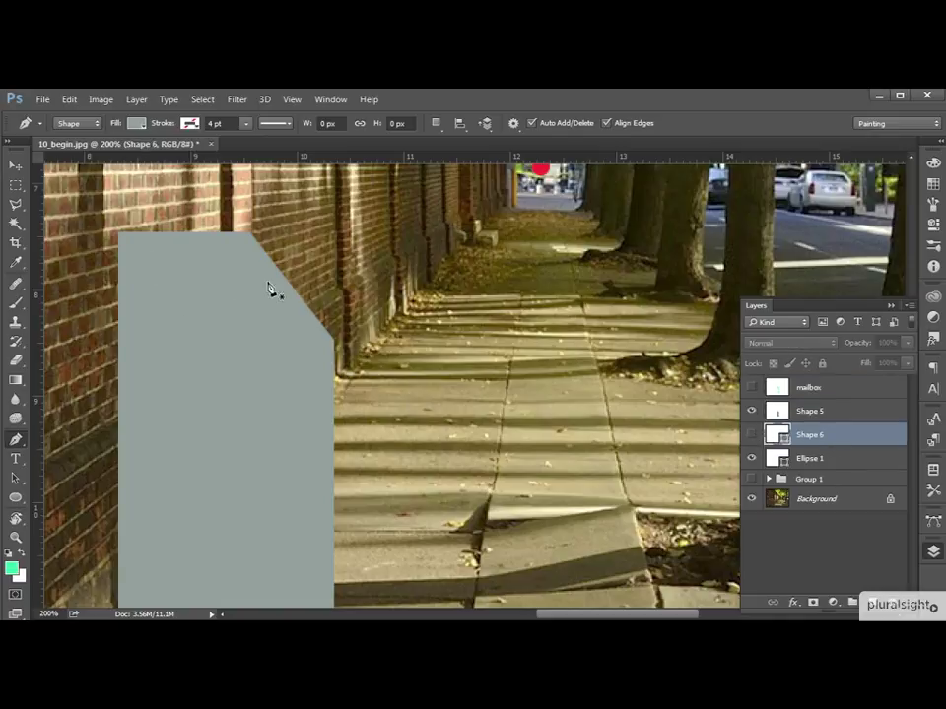
pyautogui.click(752, 435)
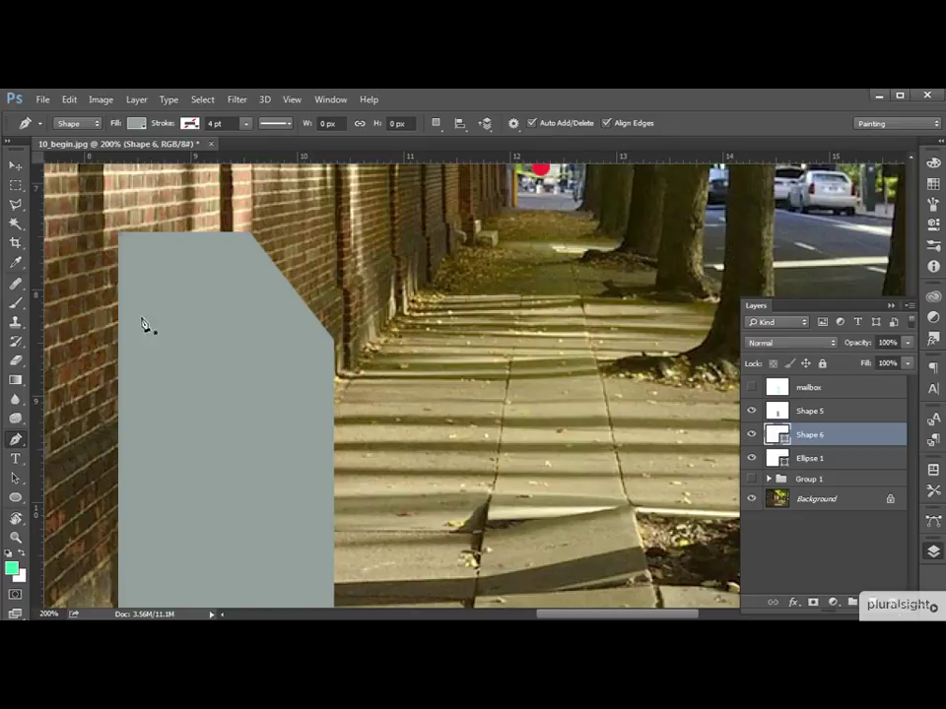
pyautogui.click(164, 233)
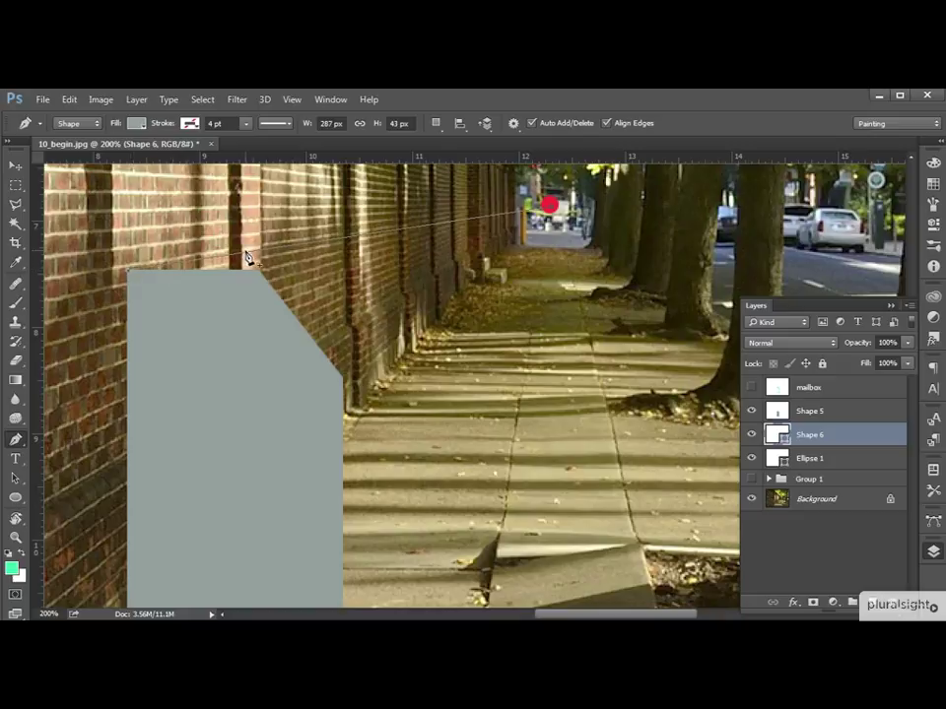
# Show the mailbox sketch and trace the top's receding edge, rear edge and rear slant with Pen points.
pyautogui.click(751, 389)
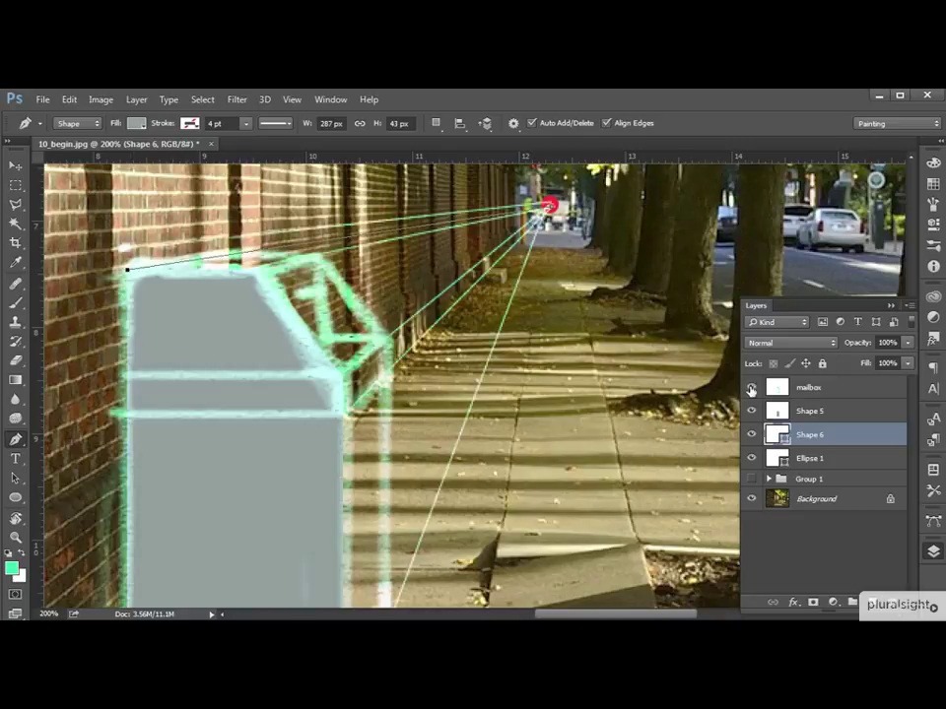
pyautogui.click(177, 263)
pyautogui.press('alt')
pyautogui.keyDown('alt'); pyautogui.click(244, 258); pyautogui.keyUp('alt')
pyautogui.click(318, 258)
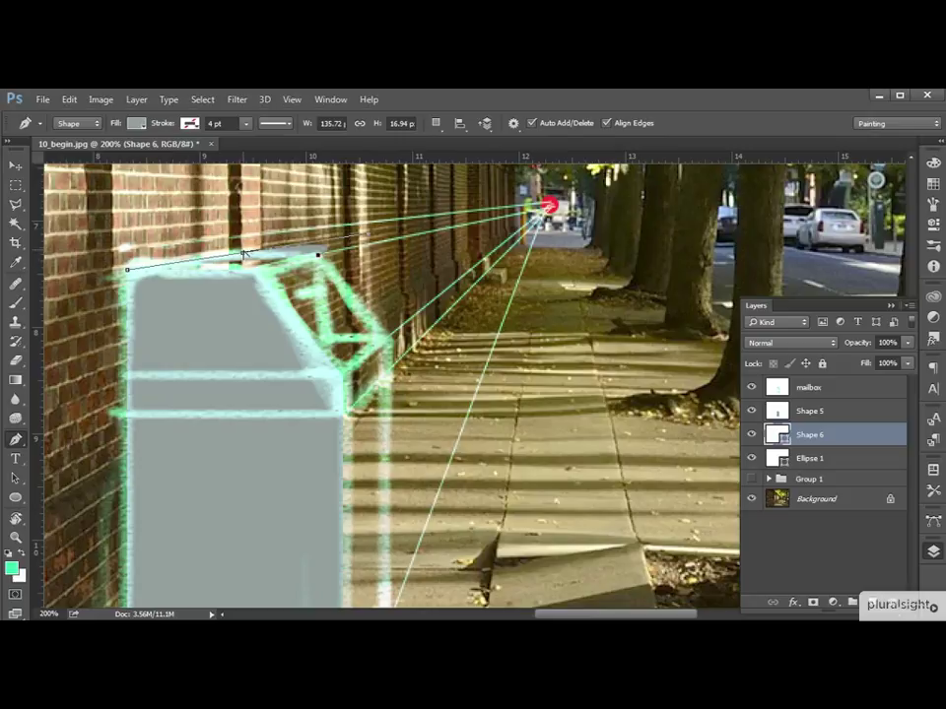
pyautogui.click(244, 254)
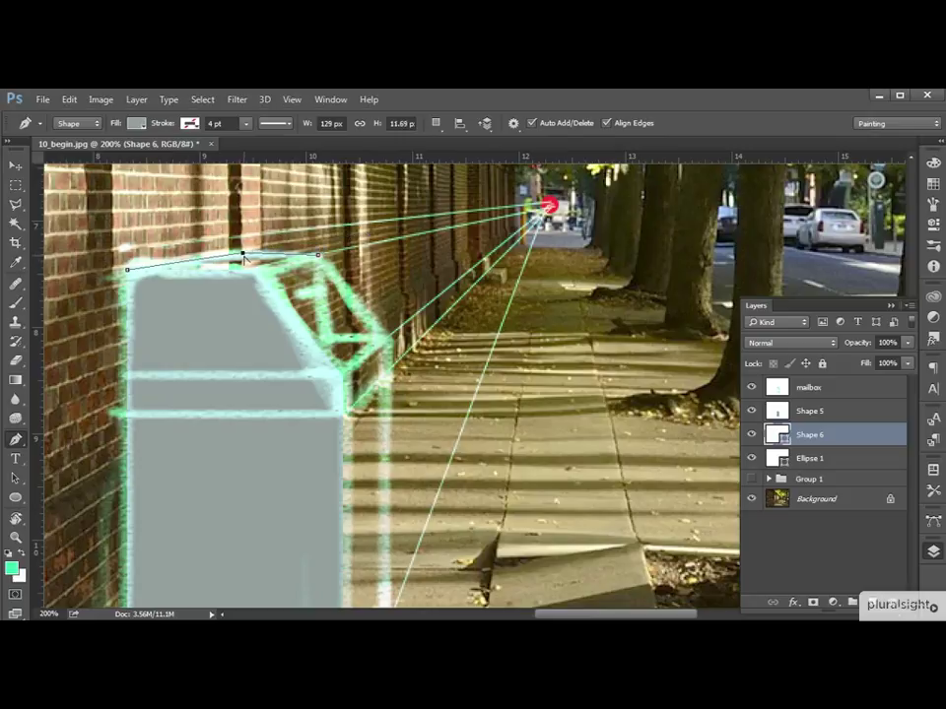
pyautogui.click(320, 256)
pyautogui.click(390, 342)
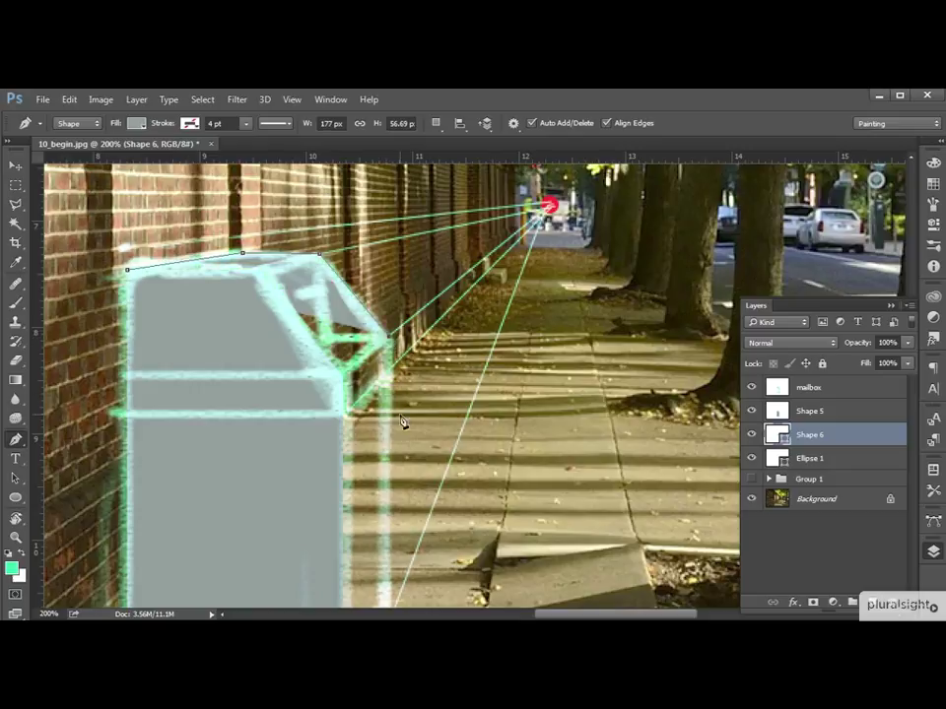
# Continue the Pen outline down to the sketched rear base corner and close it around the front shape's base with the sketch hidden.
pyautogui.scroll(-5, 397, 420)
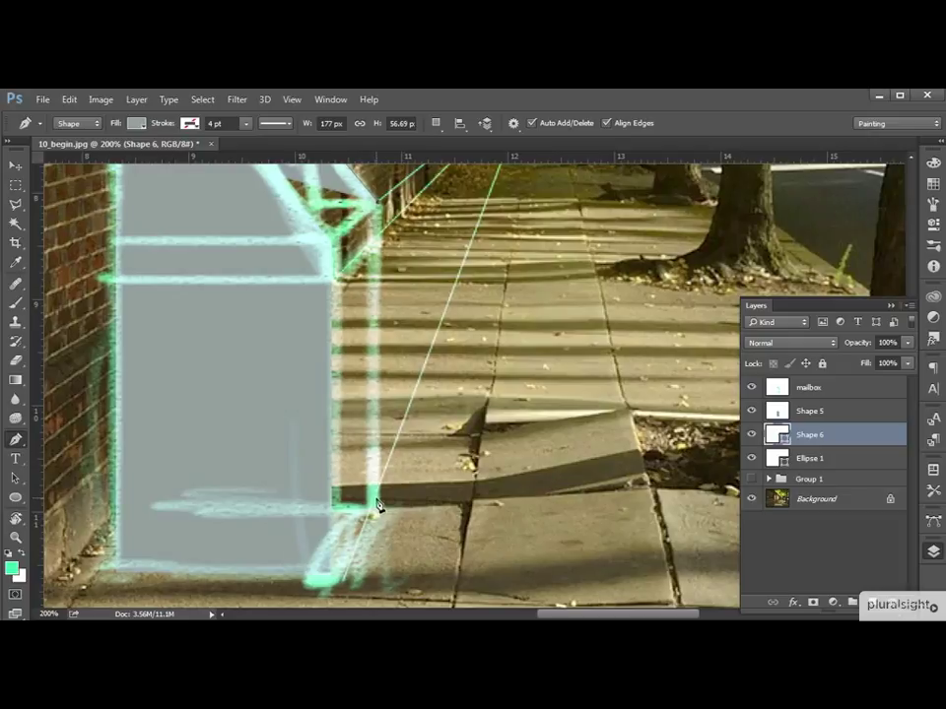
pyautogui.click(375, 506)
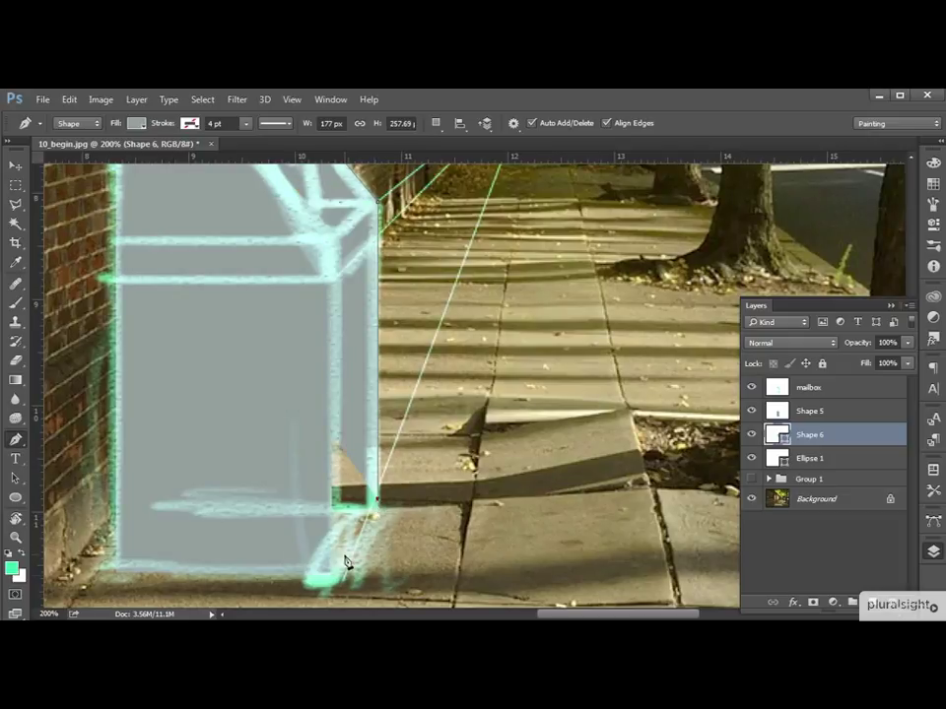
pyautogui.click(751, 389)
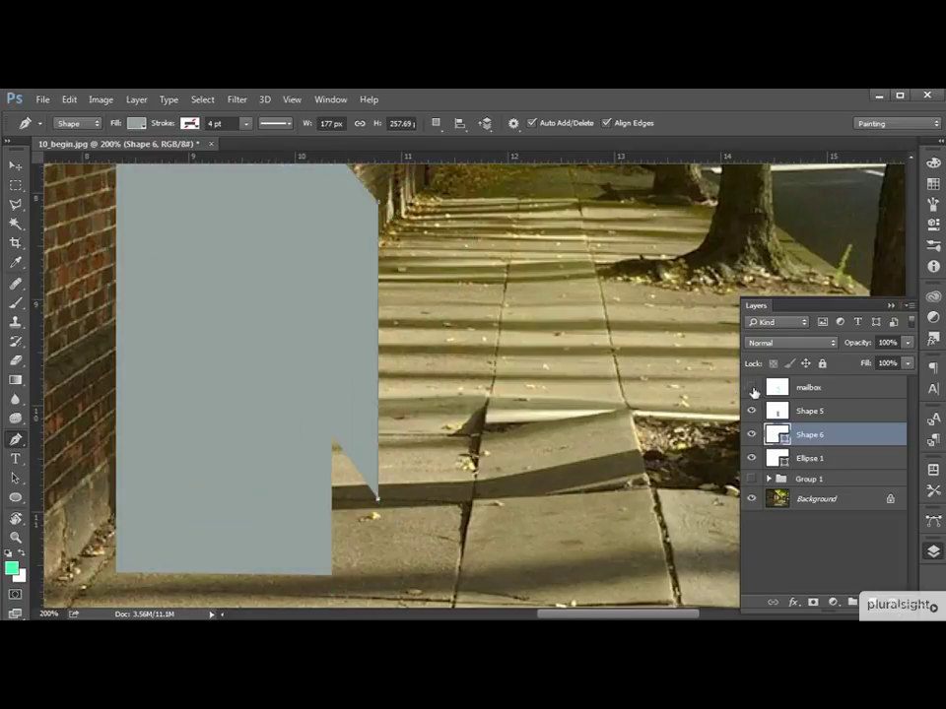
pyautogui.click(332, 577)
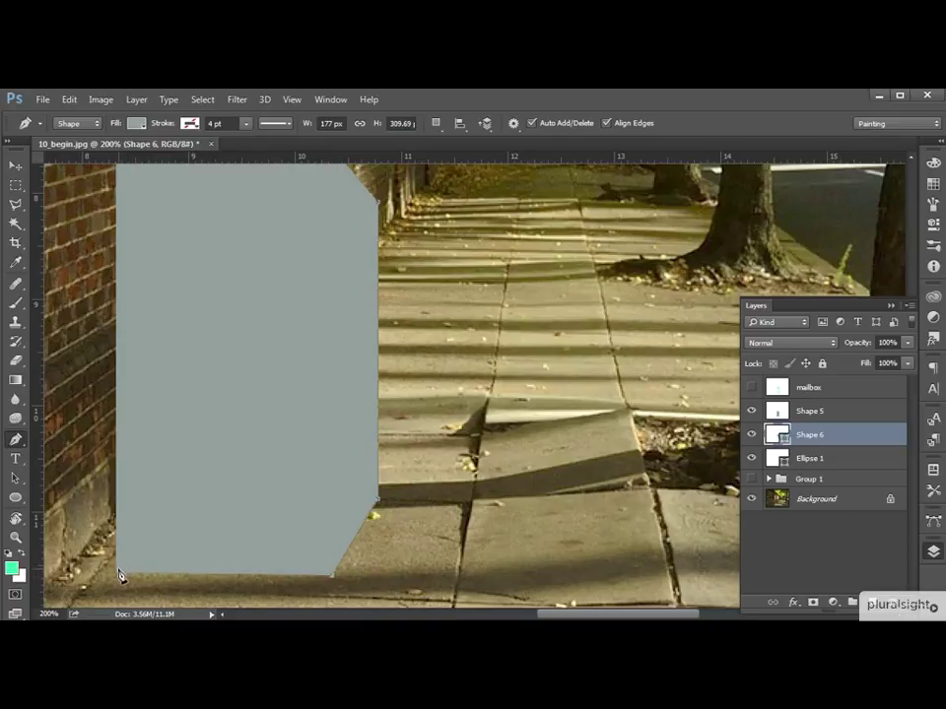
pyautogui.scroll(5, 197, 379)
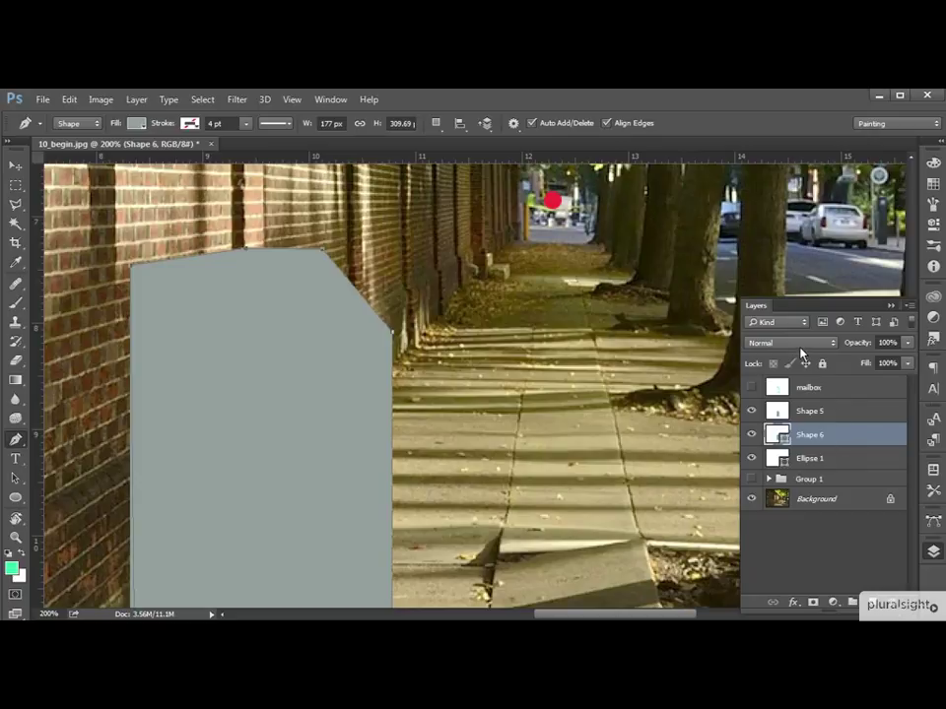
# Rasterize the Shape 6 layer and compare its outline with the mailbox sketch, leaving the sketch hidden.
pyautogui.rightClick(837, 433)
pyautogui.press('Escape')
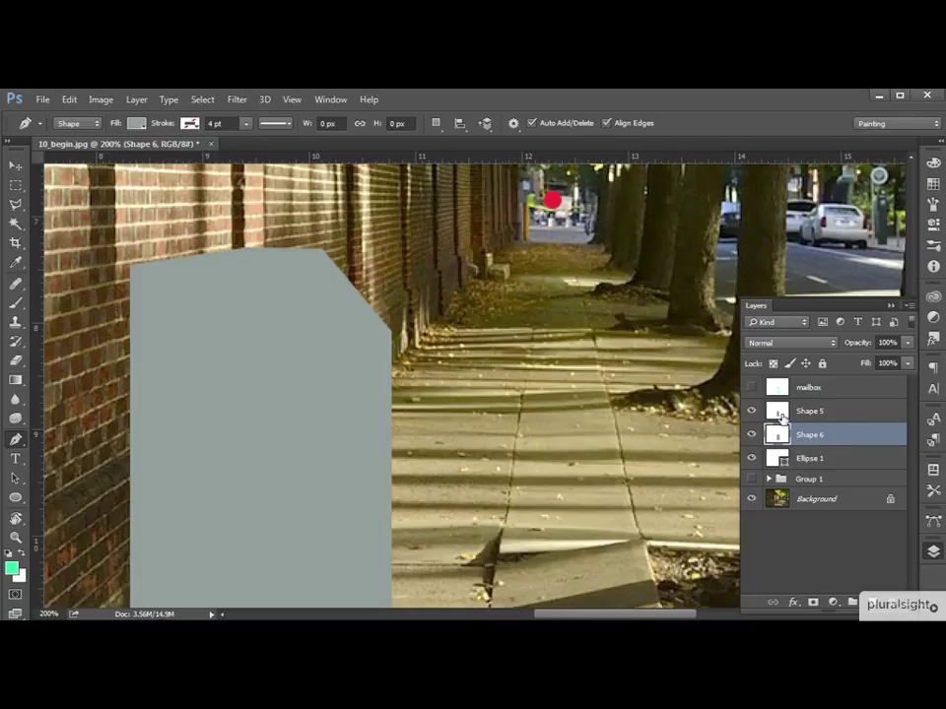
pyautogui.click(754, 389)
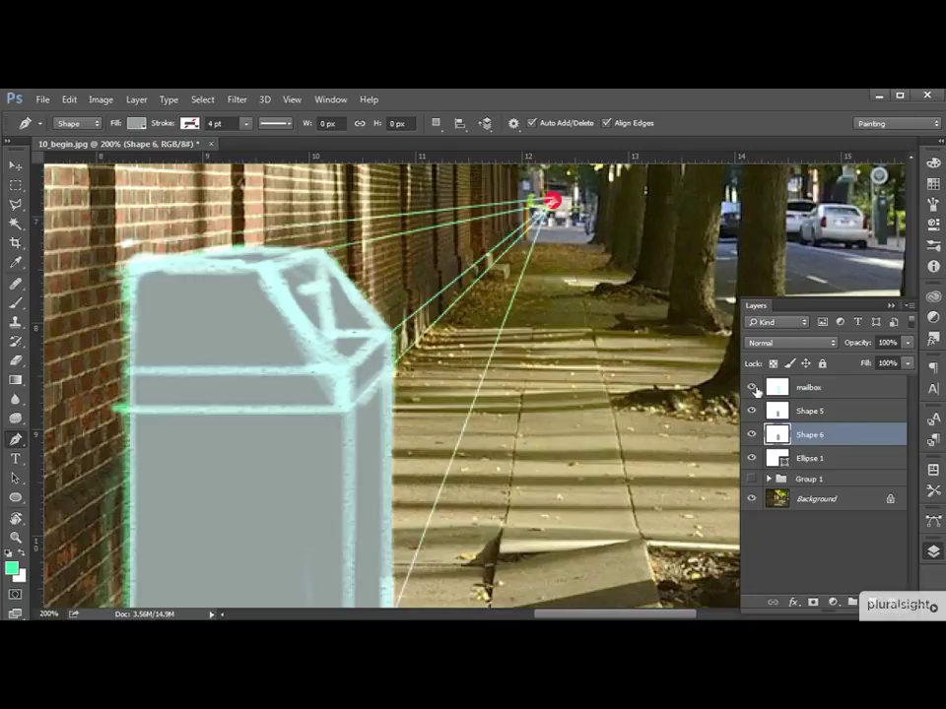
pyautogui.click(754, 388)
pyautogui.click(754, 388)
pyautogui.click(751, 387)
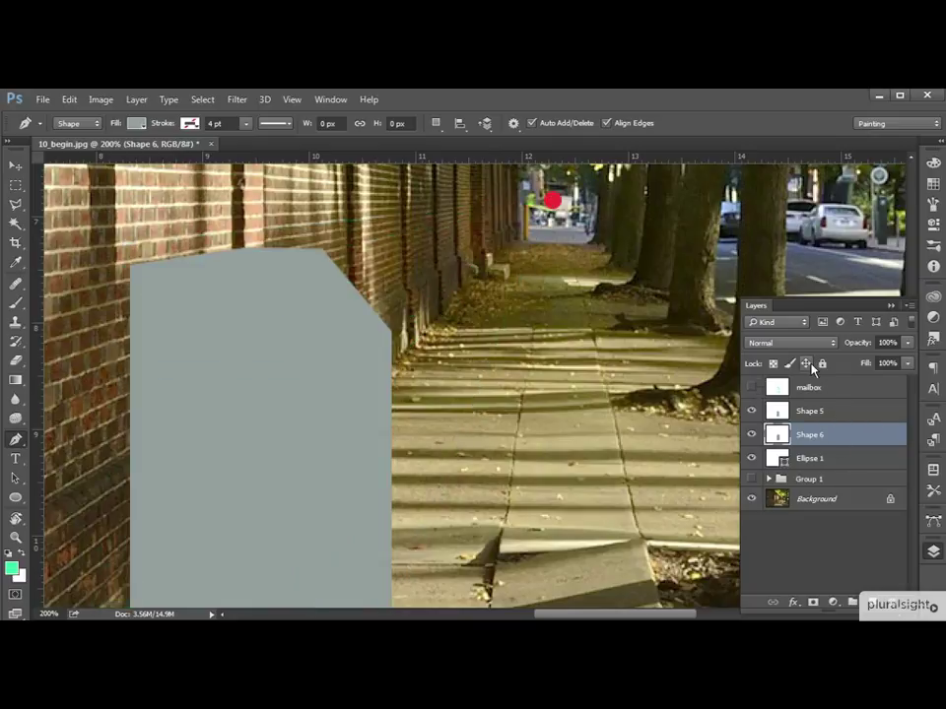
# Lighten the Shape 6 layer with Levels by setting the midtone input to 1.35.
pyautogui.hotkey('ctrl', 'l')
pyautogui.moveTo(653, 350); pyautogui.dragTo(644, 351)
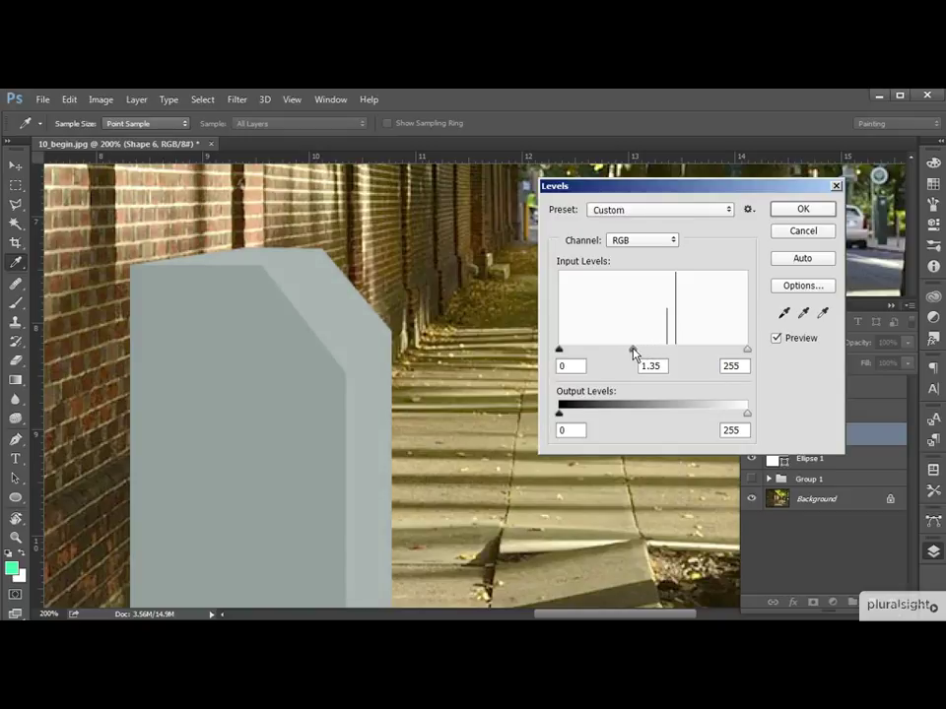
pyautogui.click(803, 209)
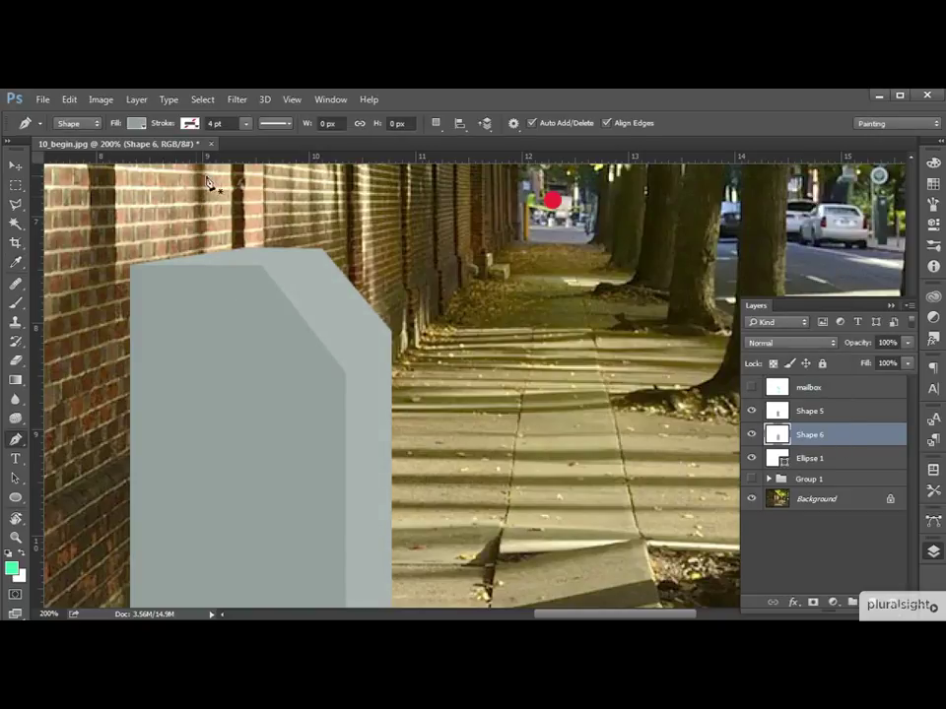
# Examine the two-tone mailbox block in the whole scene and up close, with and without the sketch overlay.
pyautogui.click(894, 306)
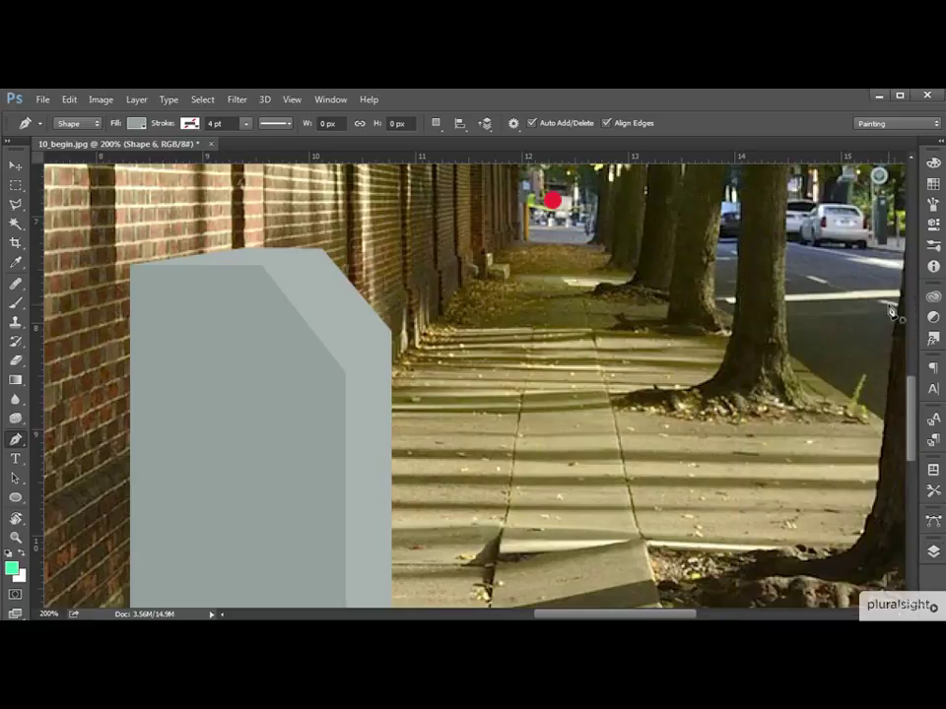
pyautogui.hotkey('ctrl', '-')
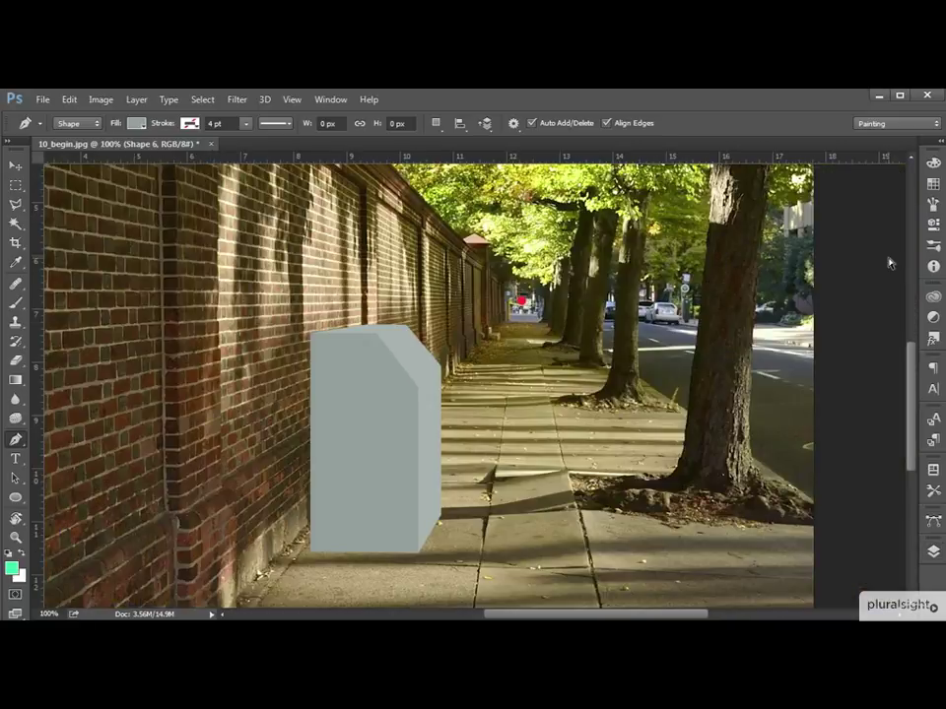
pyautogui.hotkey('ctrl', '+')
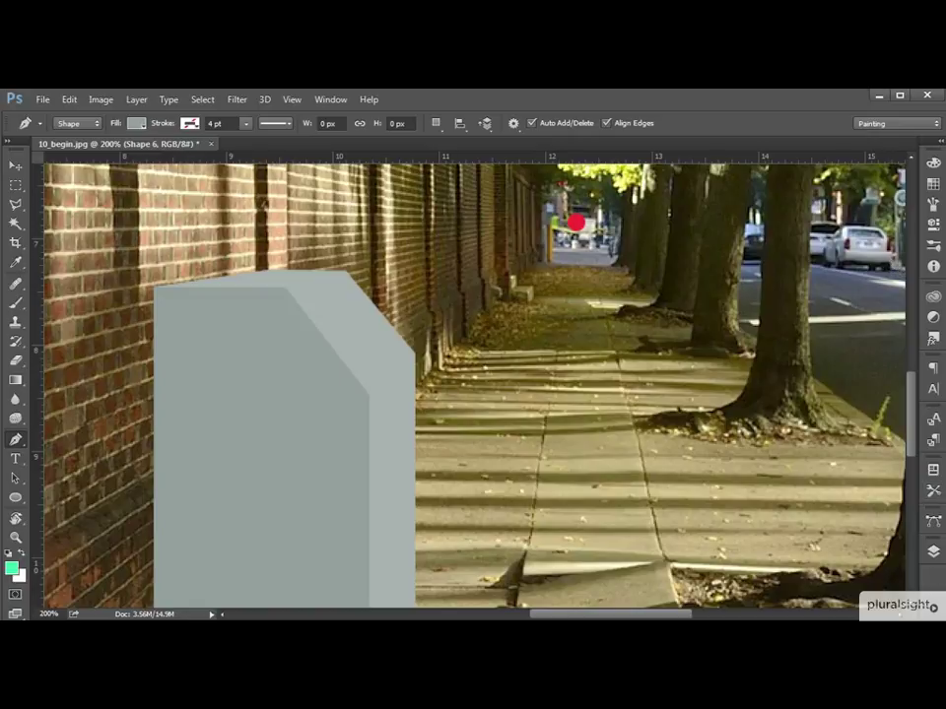
pyautogui.hotkey('ctrl', '-')
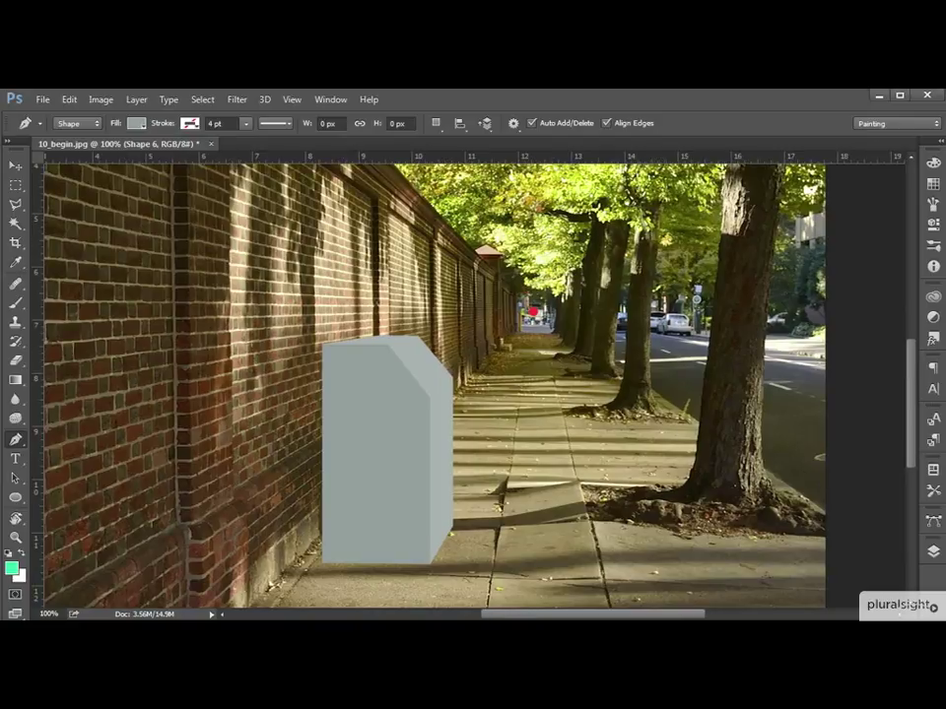
pyautogui.hotkey('ctrl', '+')
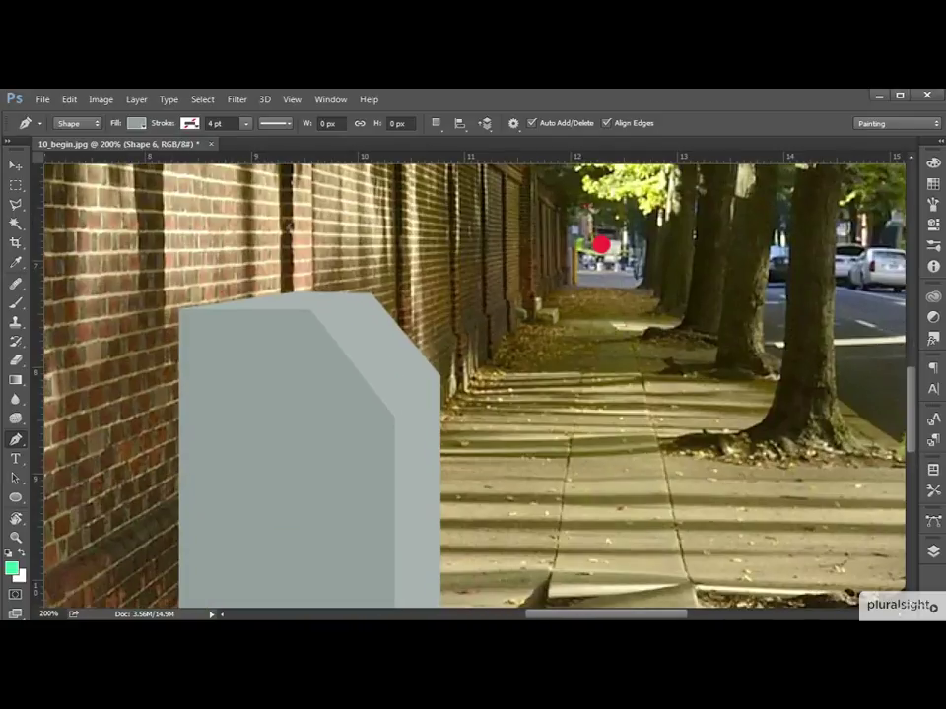
pyautogui.click(934, 553)
pyautogui.click(753, 388)
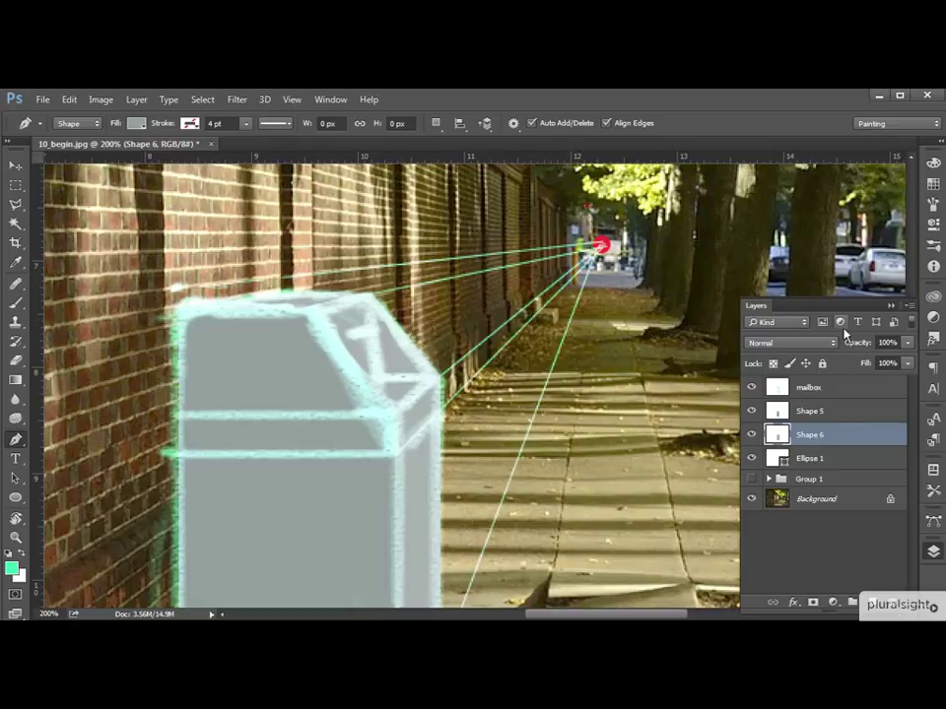
pyautogui.click(890, 306)
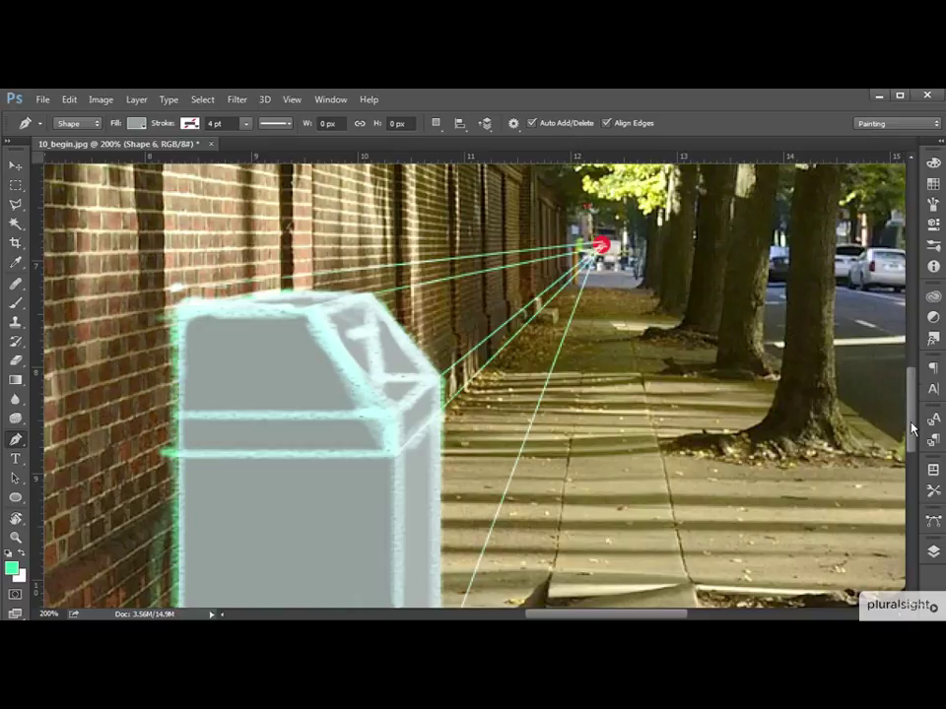
pyautogui.click(933, 551)
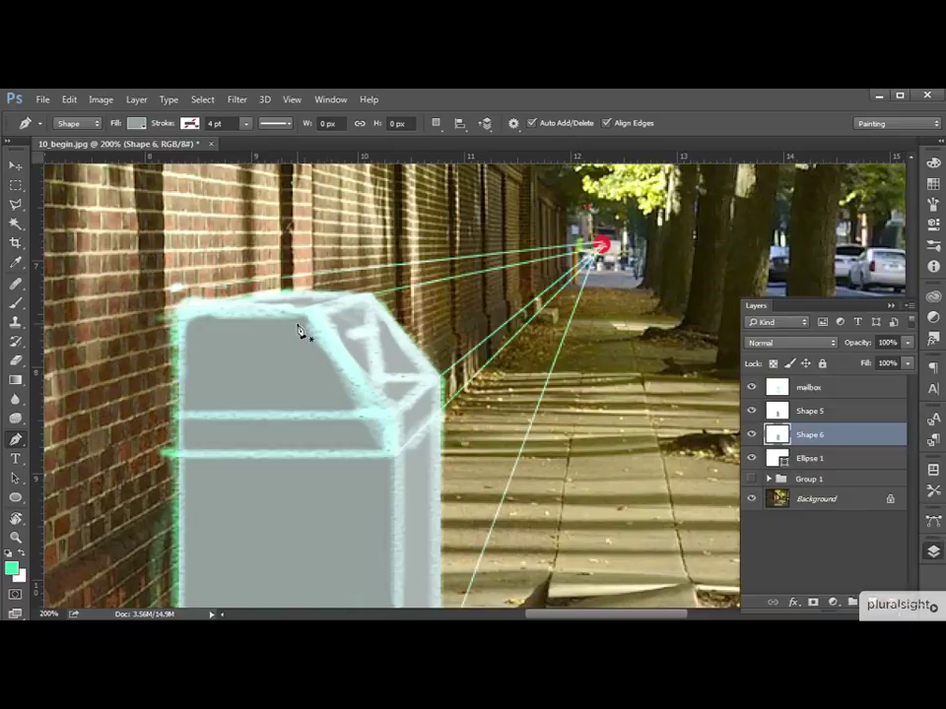
pyautogui.click(751, 389)
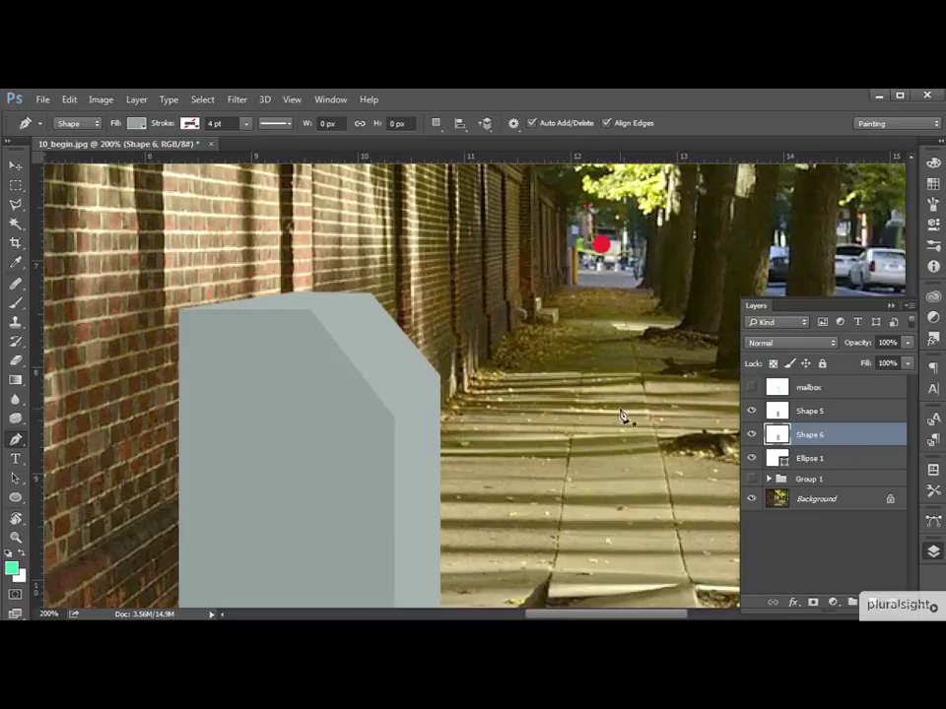
# Lock the Shape 6 layer's transparent pixels and select the mailbox's top face with the Polygonal Lasso.
pyautogui.click(771, 365)
pyautogui.click(16, 204)
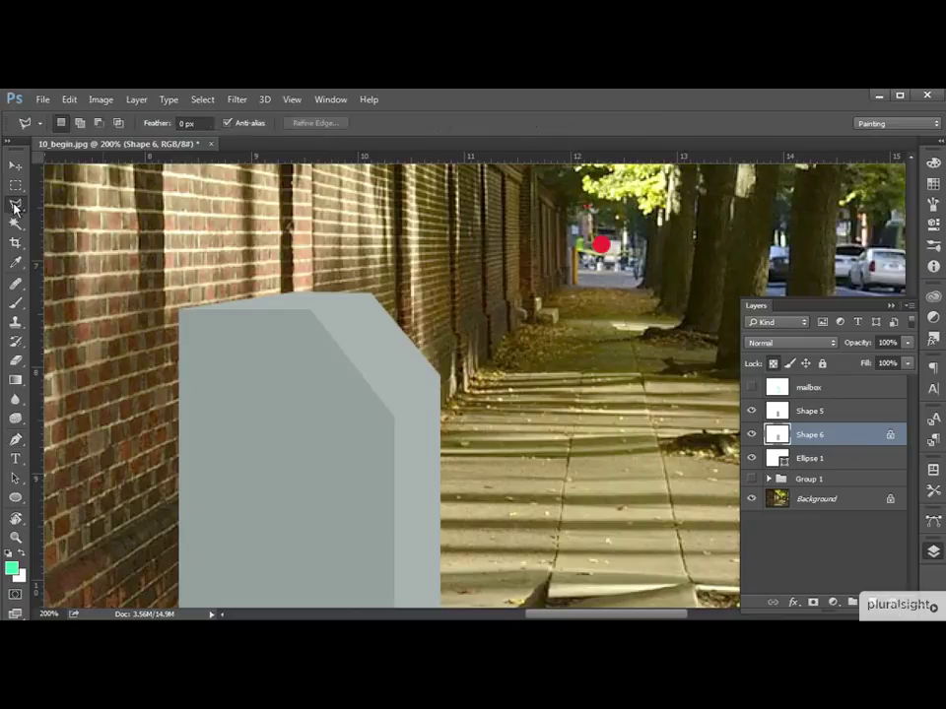
pyautogui.click(312, 312)
pyautogui.click(371, 294)
pyautogui.click(165, 264)
pyautogui.click(144, 305)
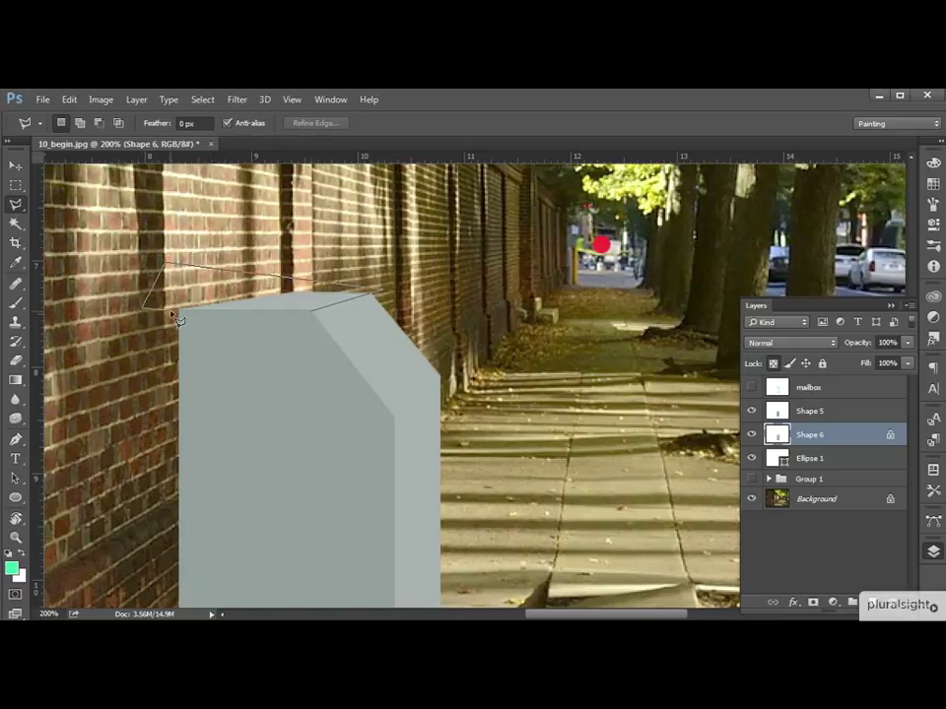
pyautogui.press('Escape')
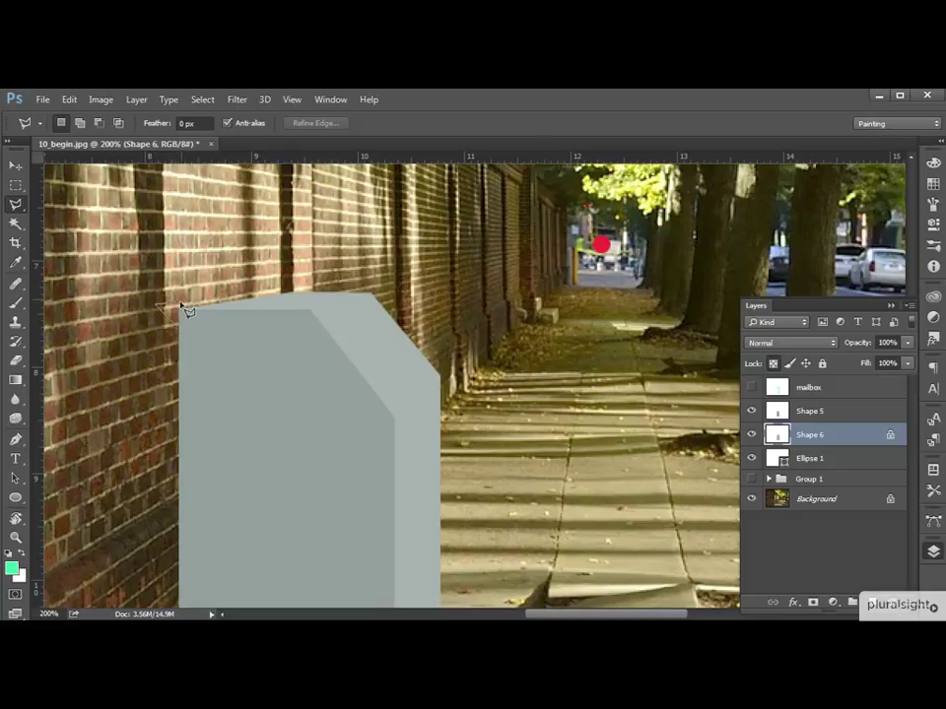
pyautogui.click(179, 311)
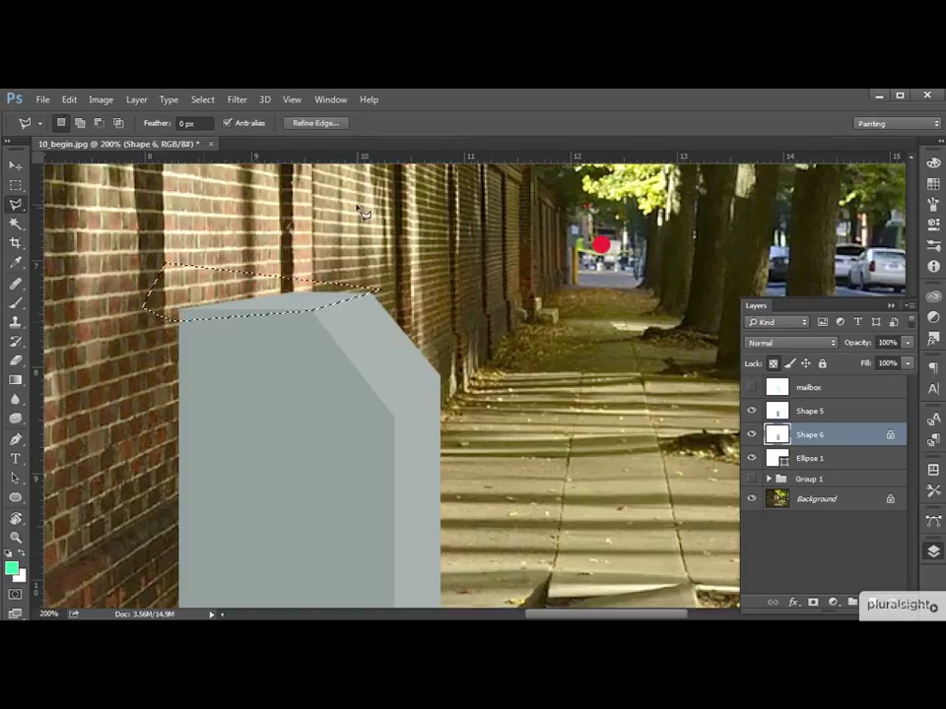
# Lighten the selected top face with Levels by setting the midtone input to 1.41.
pyautogui.hotkey('ctrl', 'l')
pyautogui.moveTo(653, 350); pyautogui.dragTo(630, 352)
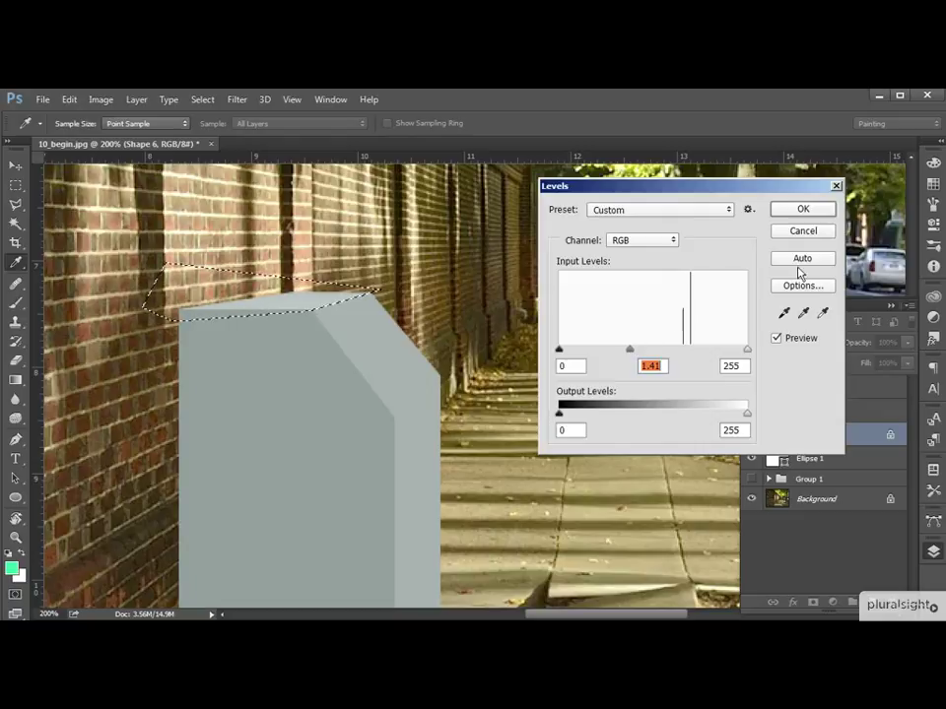
pyautogui.click(806, 211)
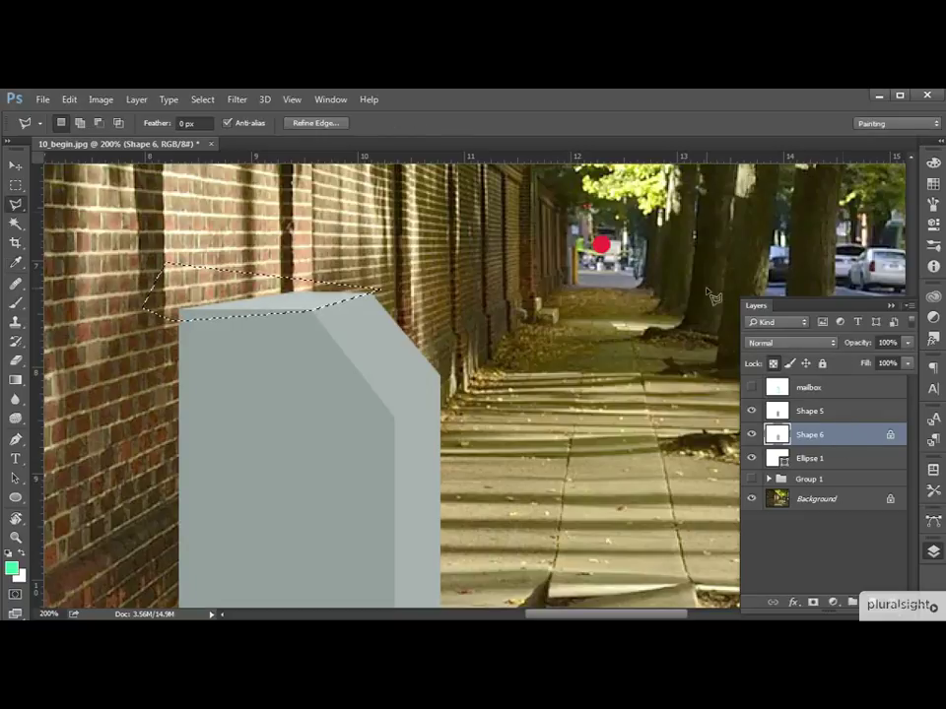
# Clear the top-face selection and compare the mailbox block with the sketch layer shown and hidden.
pyautogui.click(390, 422)
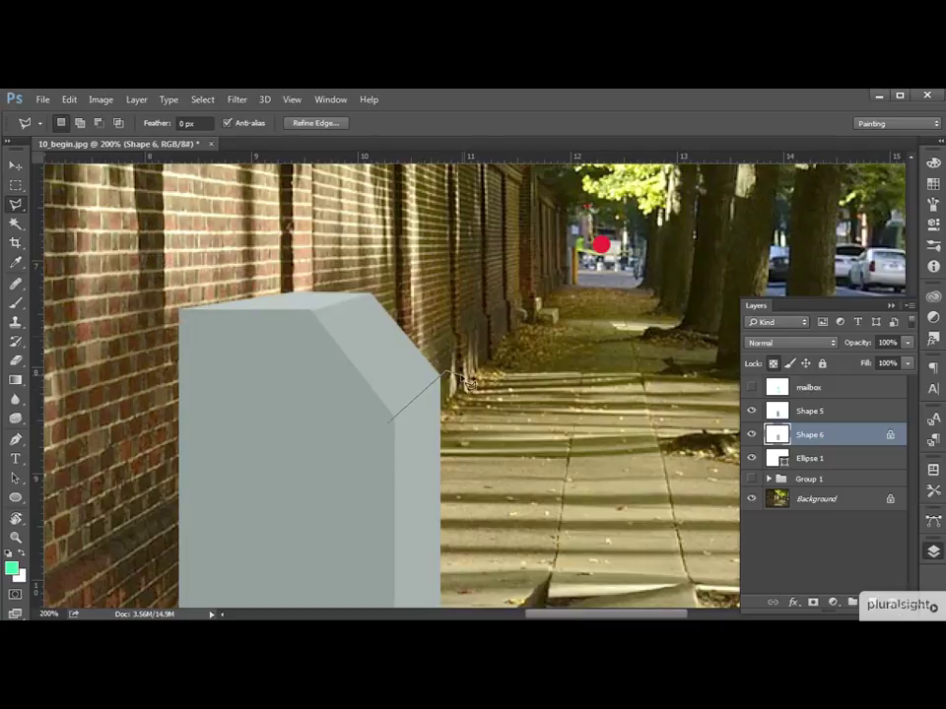
pyautogui.press('Escape')
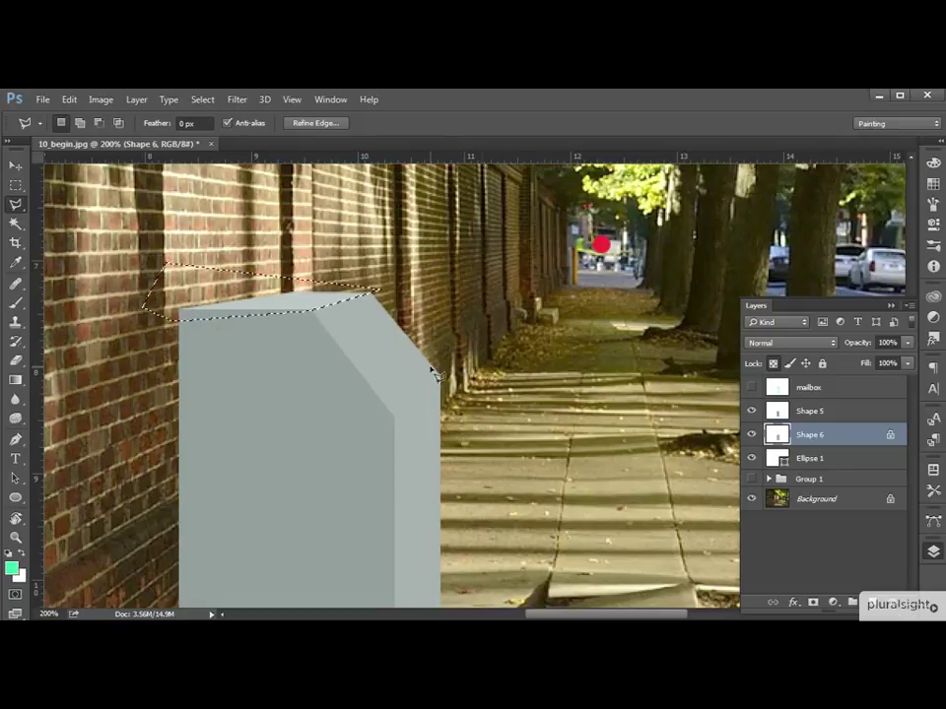
pyautogui.click(752, 386)
pyautogui.hotkey('ctrl', 'd')
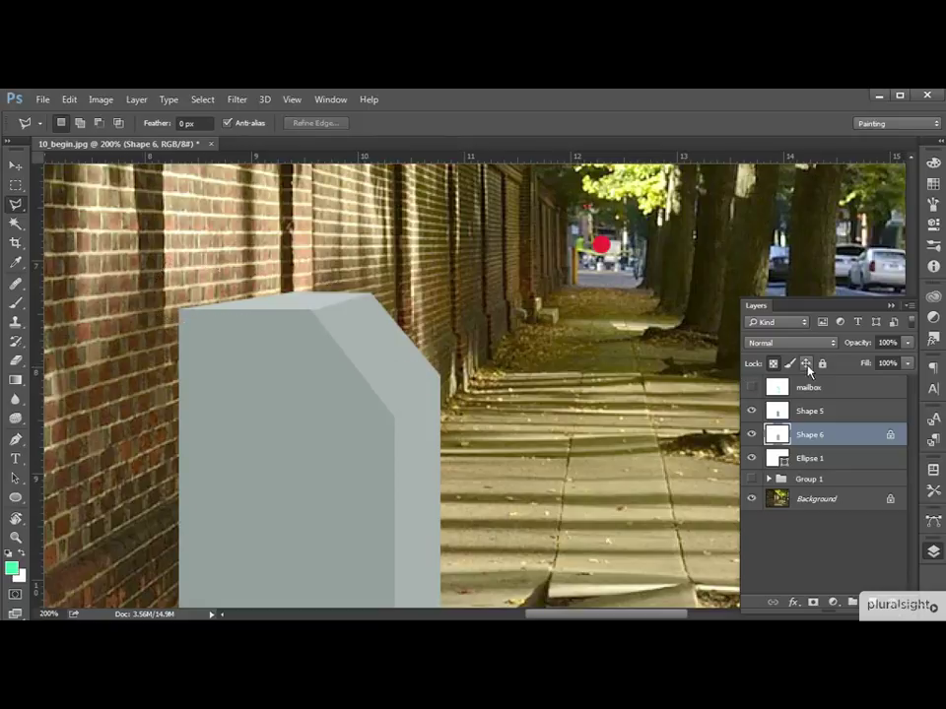
pyautogui.click(752, 388)
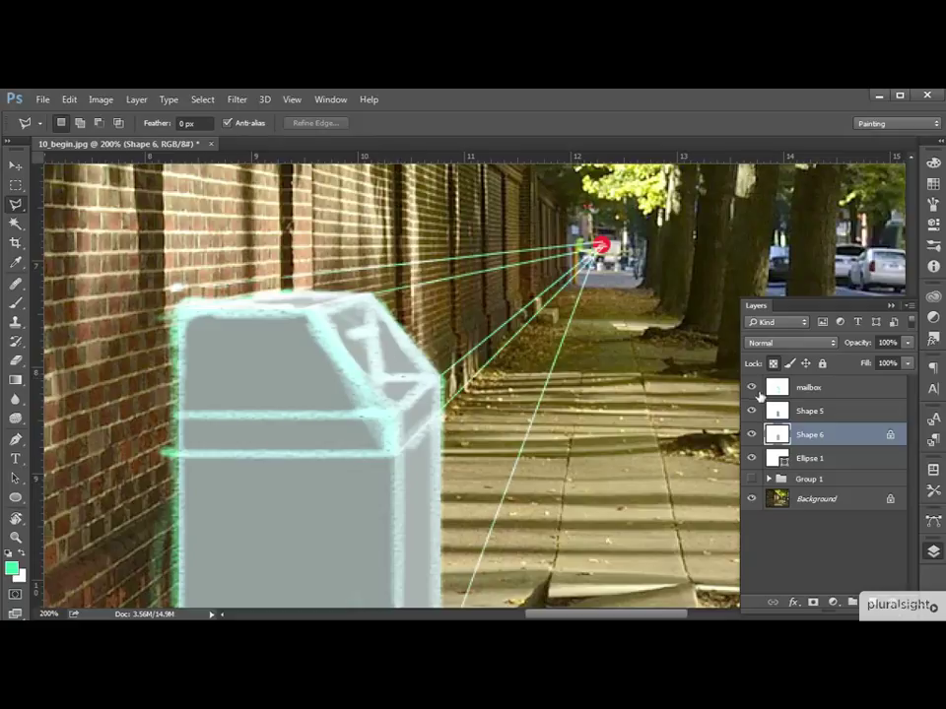
pyautogui.click(752, 389)
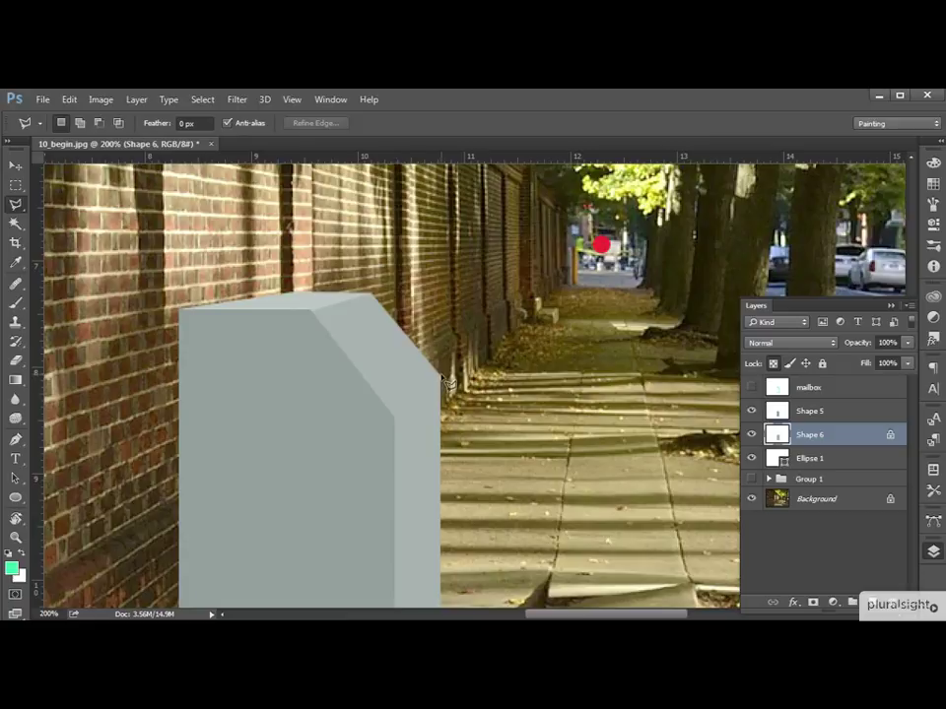
# Select the mailbox's slanted front face, down to its lower horizontal edge, with the Polygonal Lasso.
pyautogui.click(441, 376)
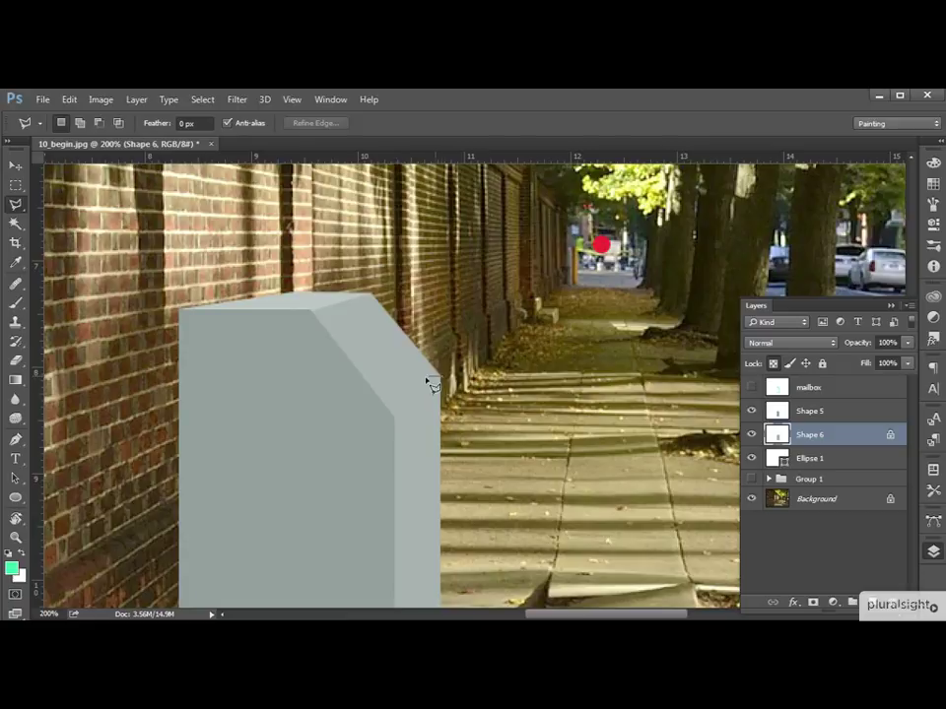
pyautogui.keyDown('shift'); pyautogui.click(288, 372); pyautogui.keyUp('shift')
pyautogui.click(310, 310)
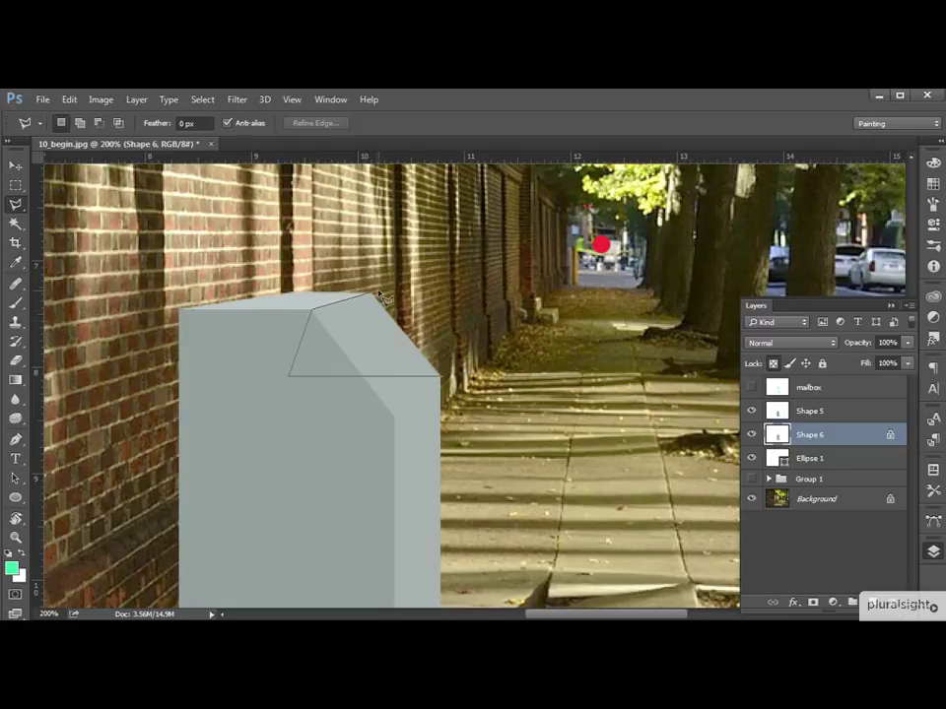
pyautogui.doubleClick(380, 294)
pyautogui.press('Delete')
pyautogui.hotkey('ctrl', 'd')
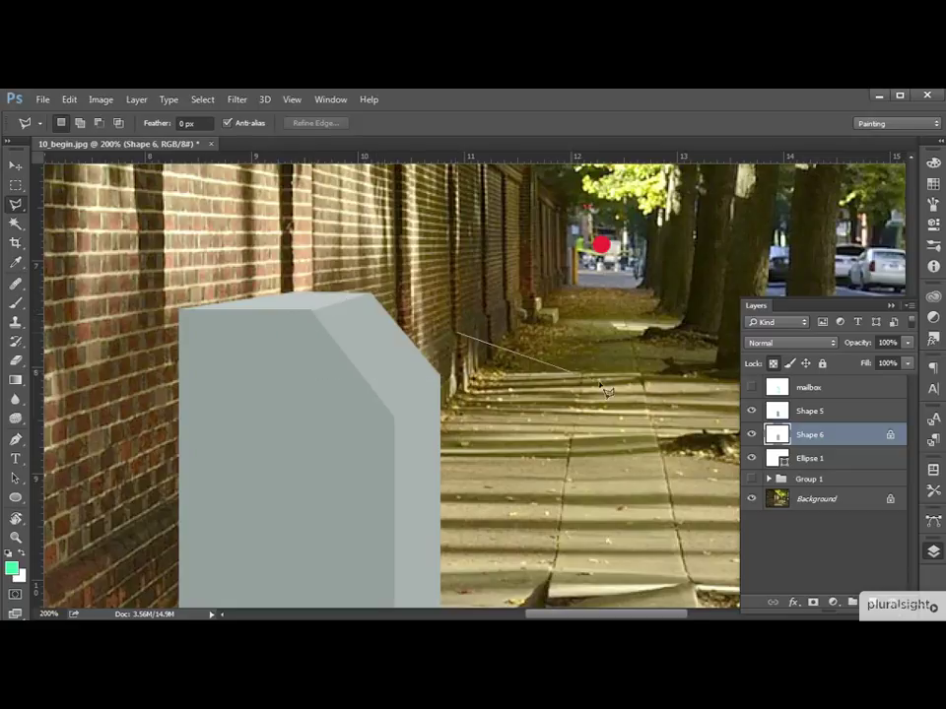
pyautogui.hotkey('ctrl', 'shift', 'd')
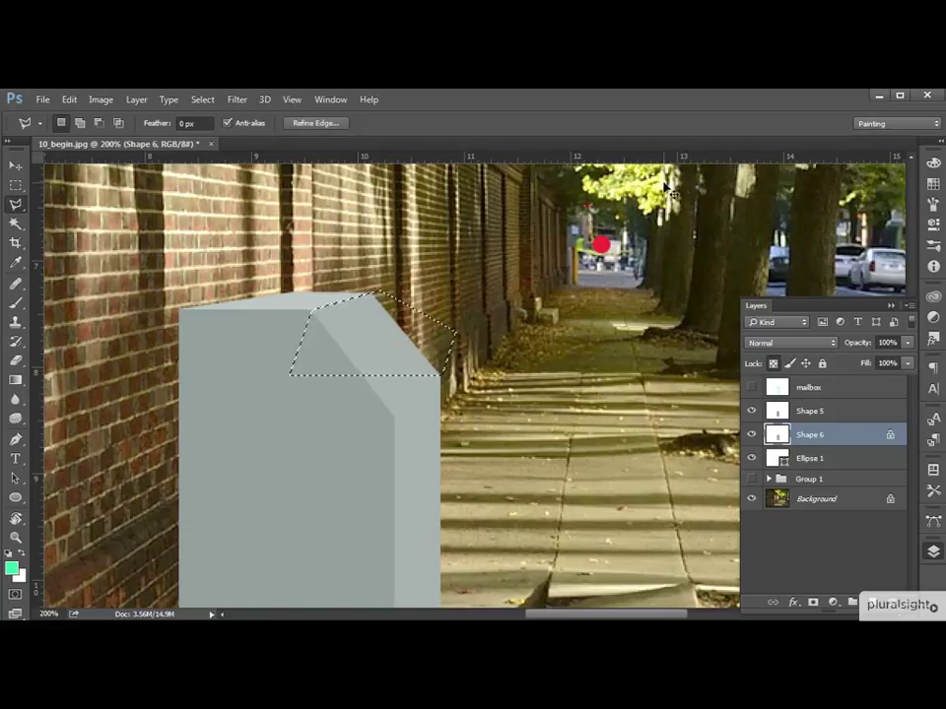
# Darken the selected slanted face with Levels by setting the midtone input to 0.50, and clear the selection.
pyautogui.hotkey('ctrl', 'l')
pyautogui.moveTo(653, 350); pyautogui.dragTo(692, 354)
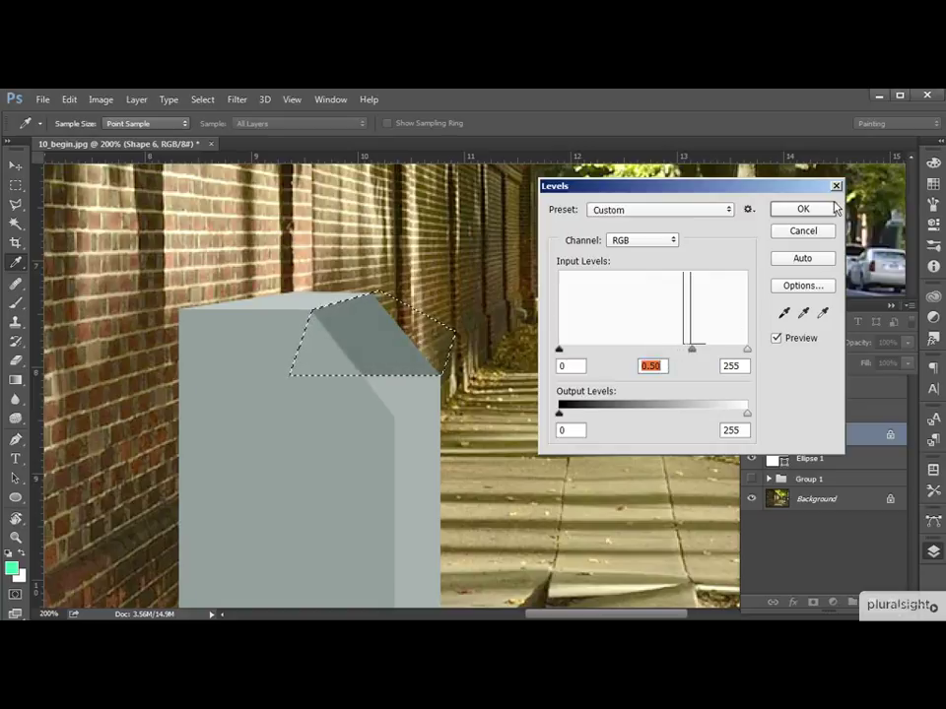
pyautogui.press('Return')
pyautogui.hotkey('ctrl', 'd')
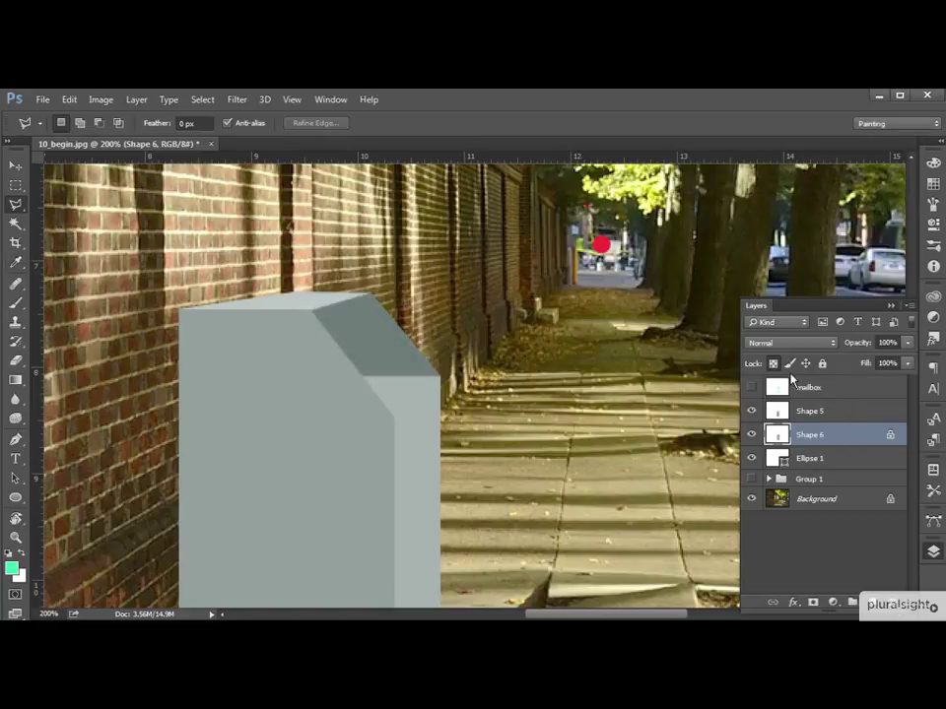
# Select the small triangular facet below the dark slanted face with the Polygonal Lasso.
pyautogui.click(440, 378)
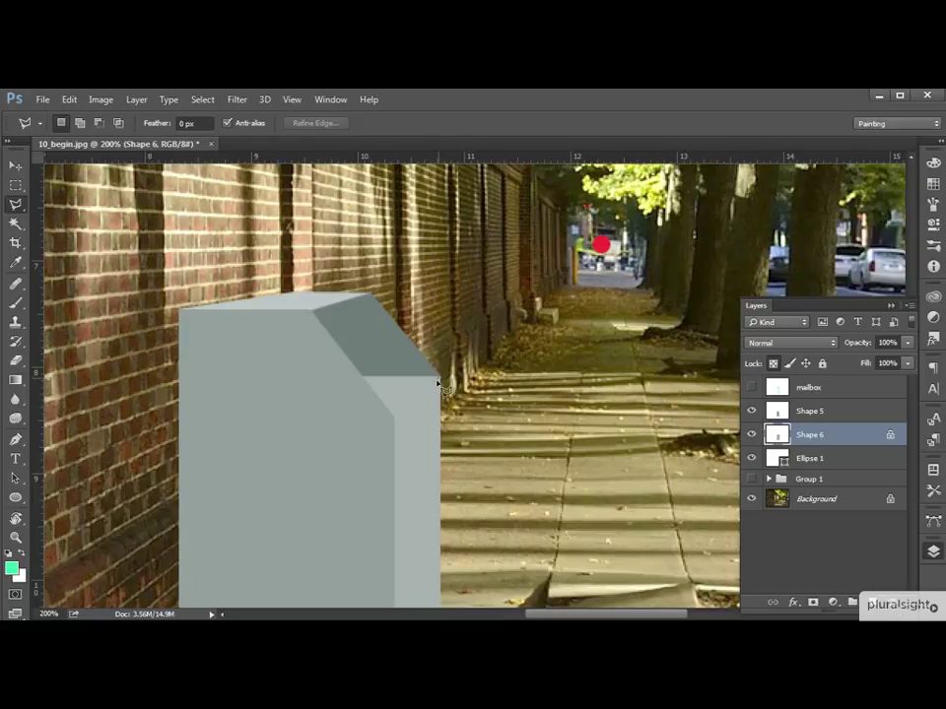
pyautogui.click(391, 427)
pyautogui.click(272, 433)
pyautogui.click(254, 387)
pyautogui.click(359, 375)
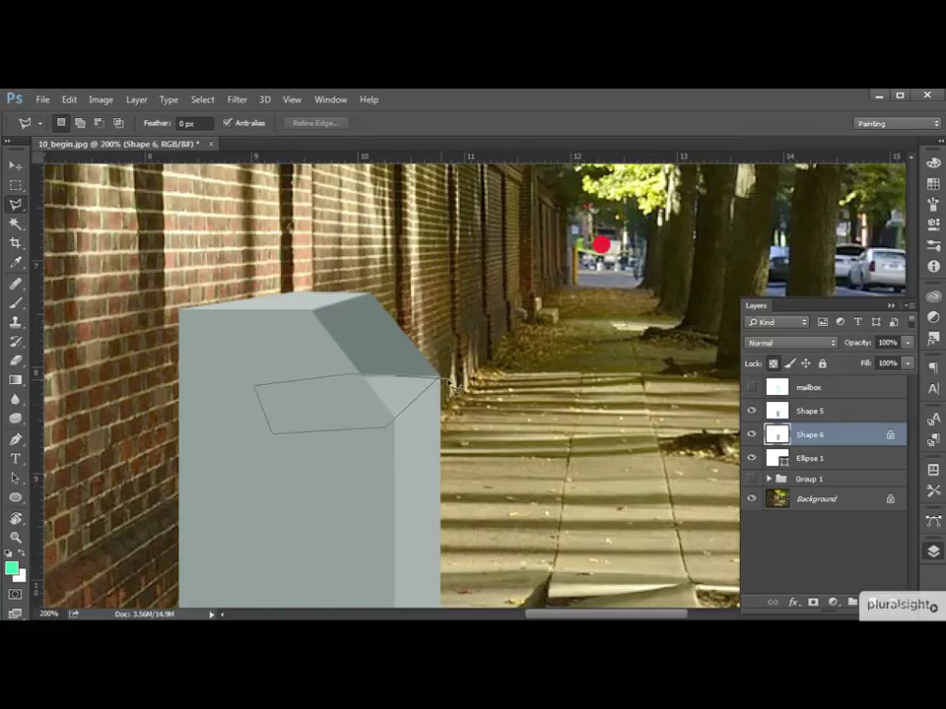
pyautogui.click(440, 378)
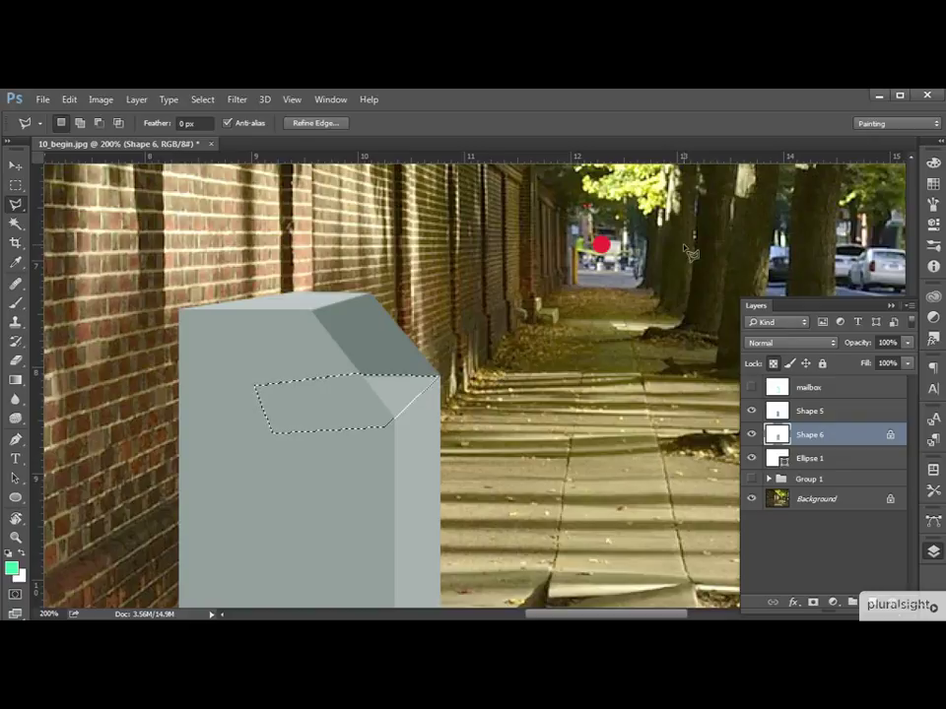
# Lighten the selected triangular facet by raising the Levels midtones, and clear the selection.
pyautogui.hotkey('ctrl', 'l')
pyautogui.moveTo(653, 351); pyautogui.dragTo(625, 352)
pyautogui.click(804, 213)
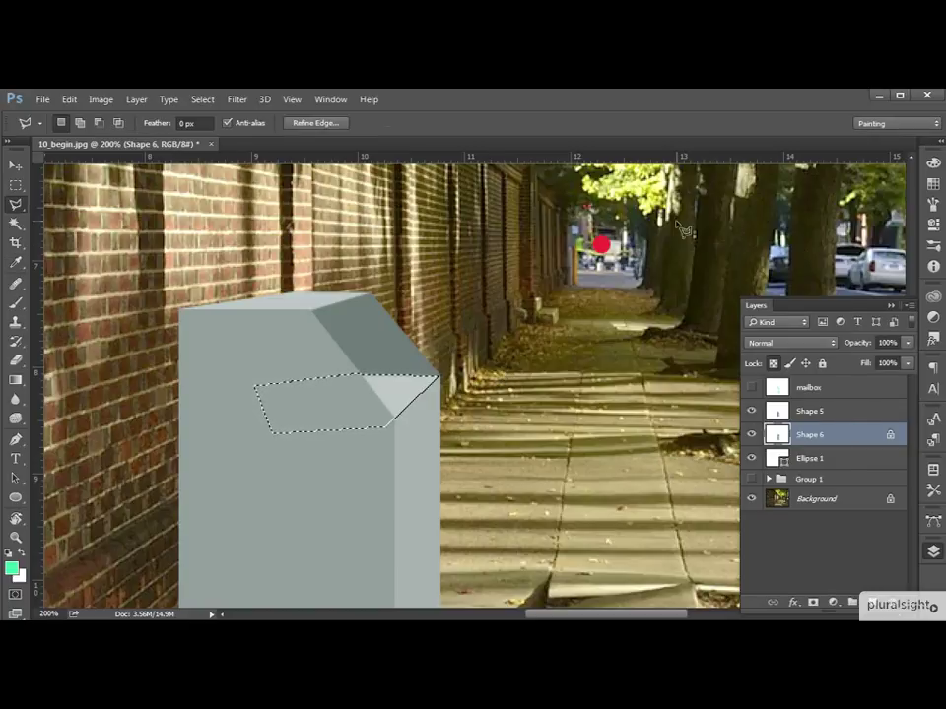
pyautogui.hotkey('ctrl', 'd')
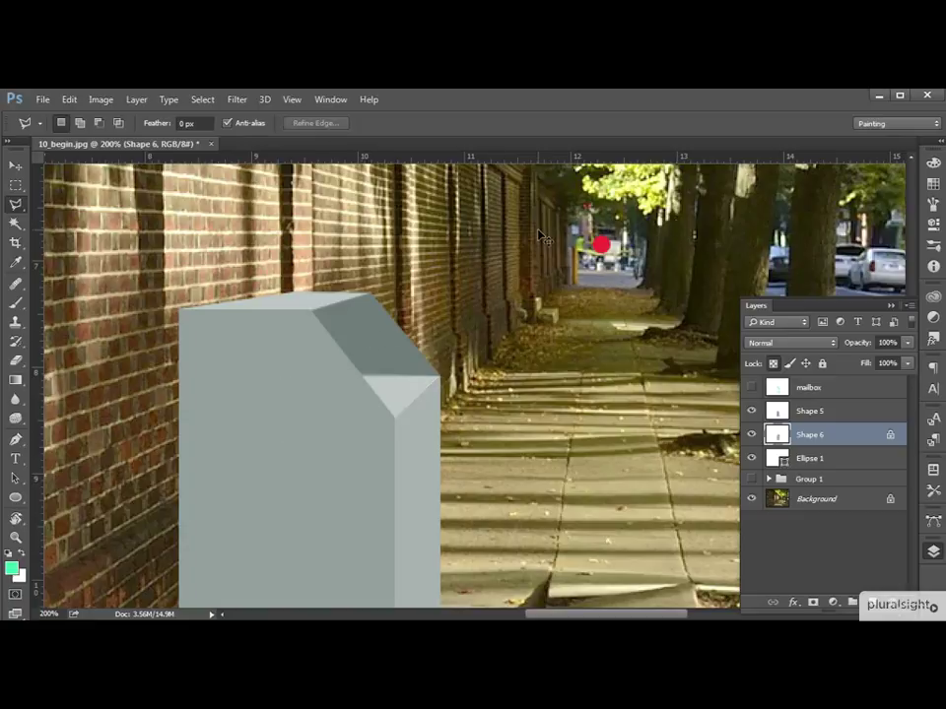
# Examine the mailbox's shaded faces up close and at 100% within the whole street scene.
pyautogui.hotkey('ctrl', '-')
pyautogui.hotkey('ctrl', '+')
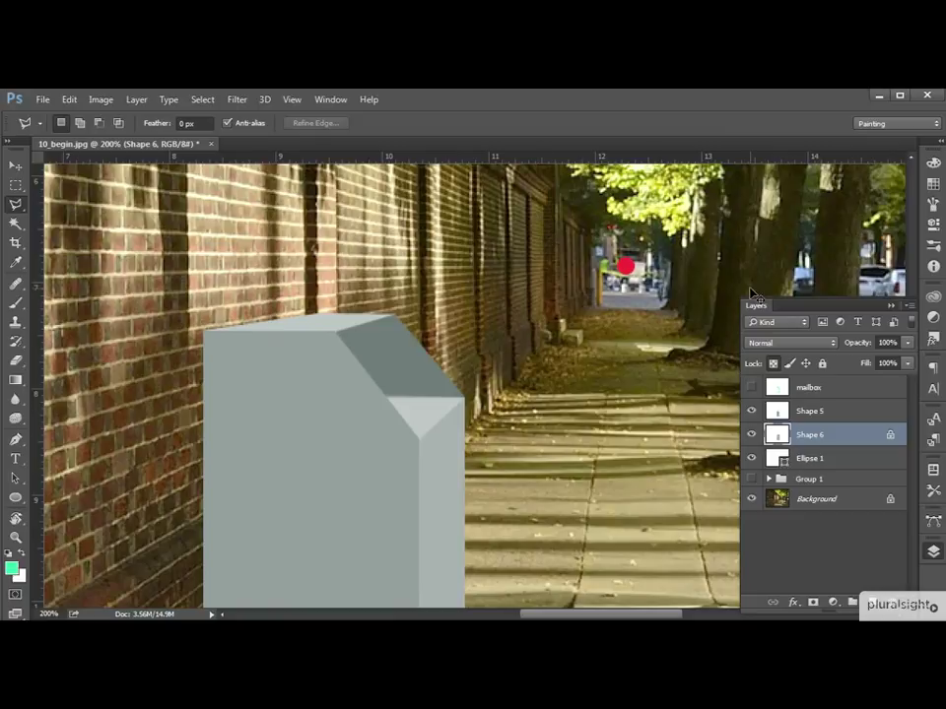
pyautogui.hotkey('ctrl', '-')
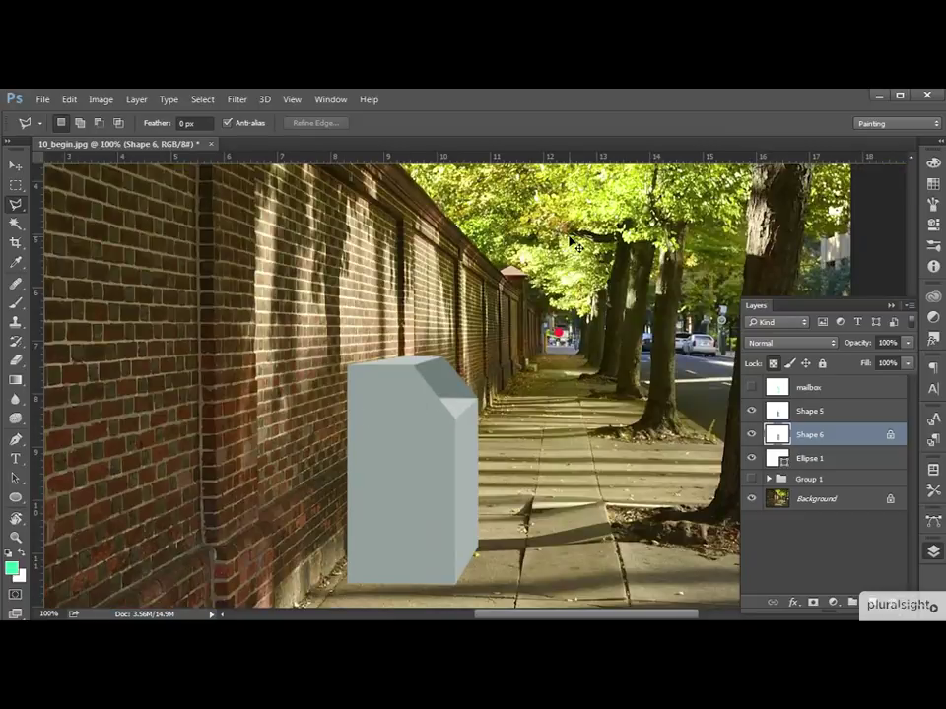
pyautogui.hotkey('ctrl', '+')
pyautogui.moveTo(492, 433); pyautogui.dragTo(459, 263)
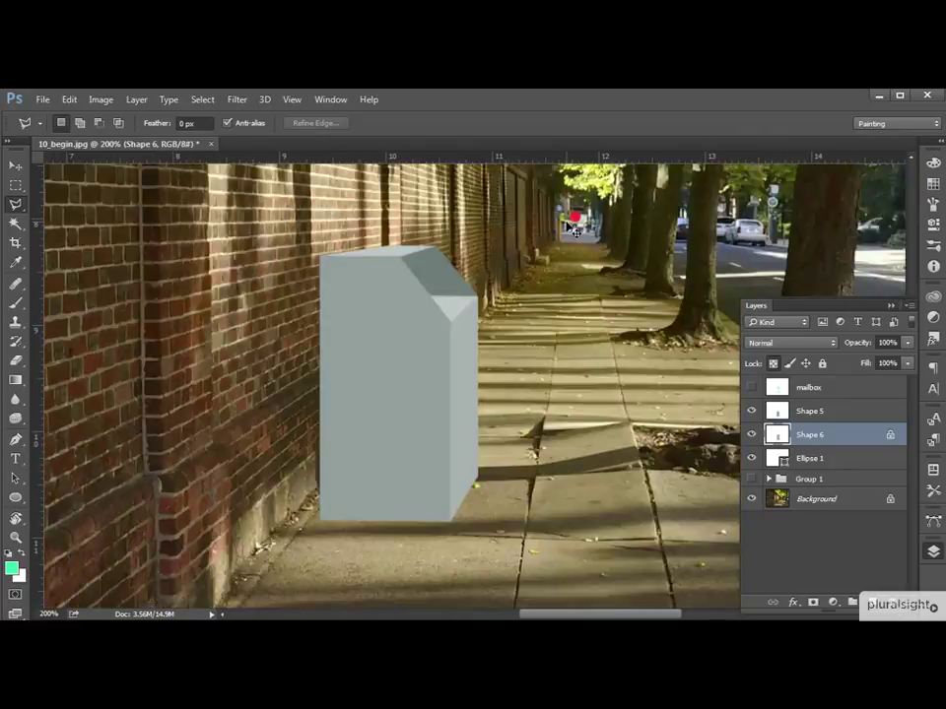
pyautogui.hotkey('ctrl', '-')
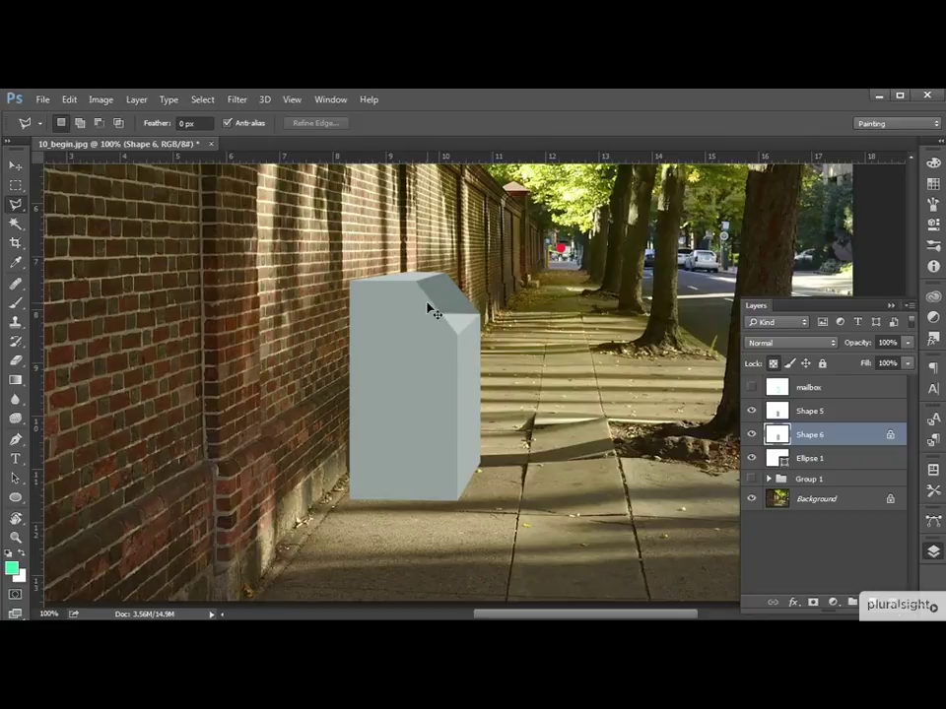
pyautogui.hotkey('ctrl', '+')
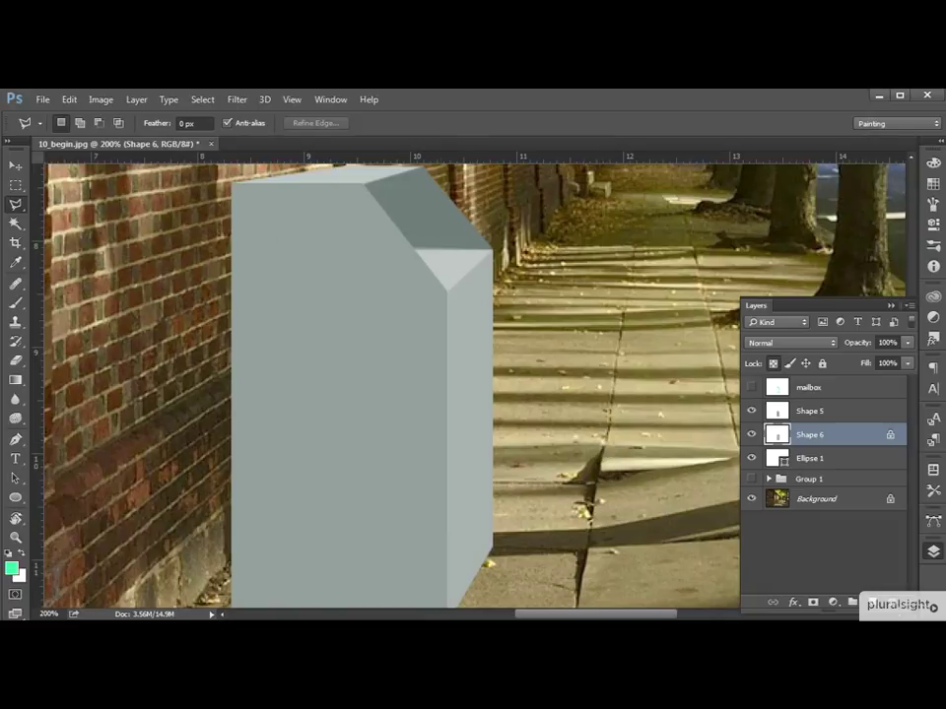
pyautogui.hotkey('ctrl', '-')
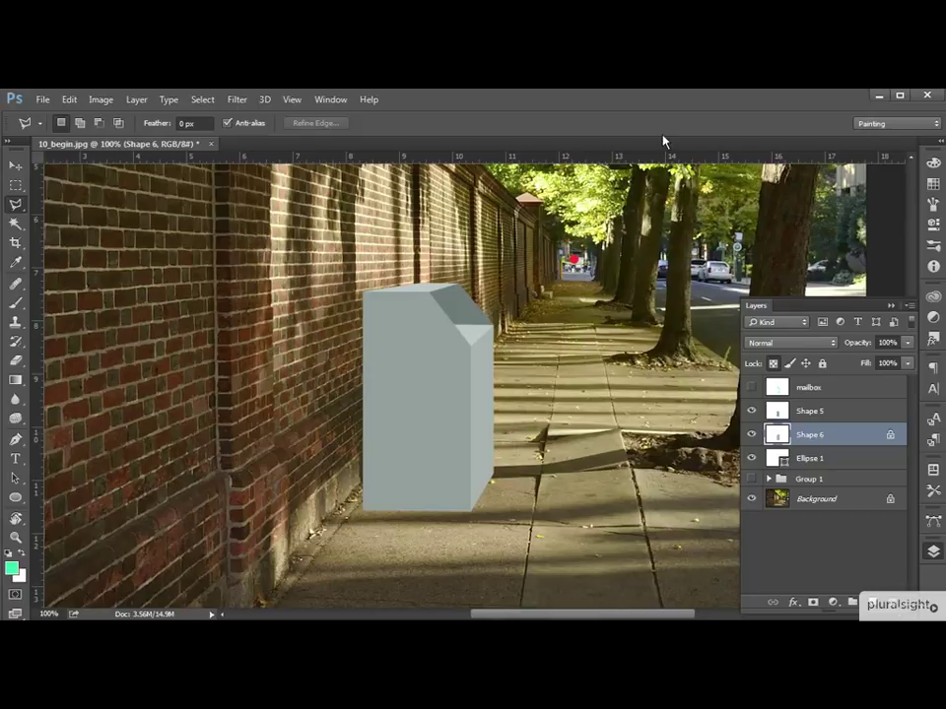
pyautogui.hotkey('ctrl', '+')
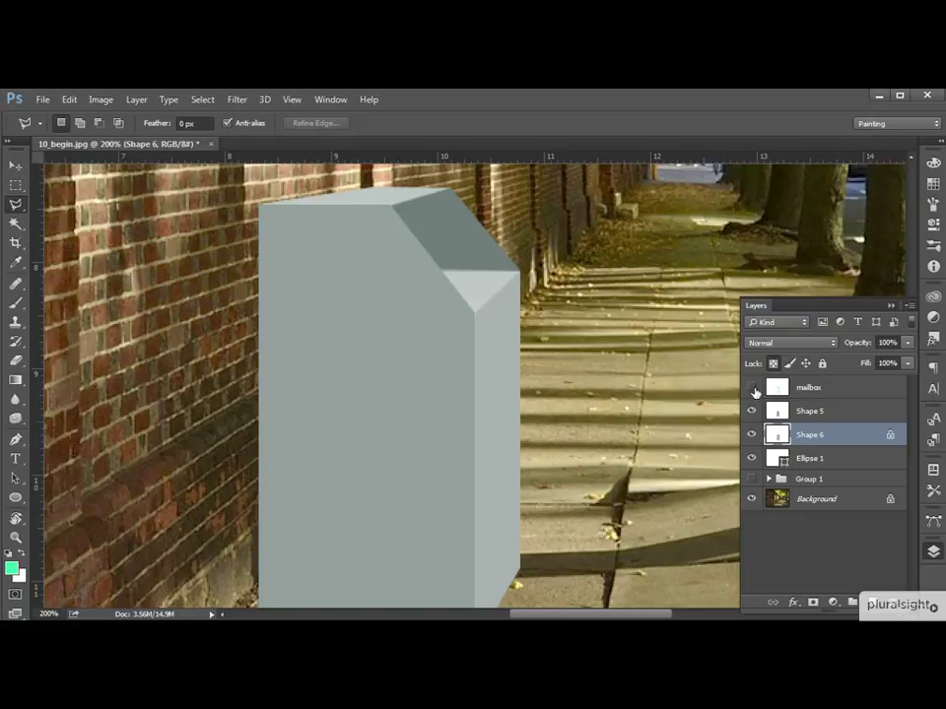
# Show the mailbox sketch layer and add a new empty layer above Shape 6.
pyautogui.click(753, 388)
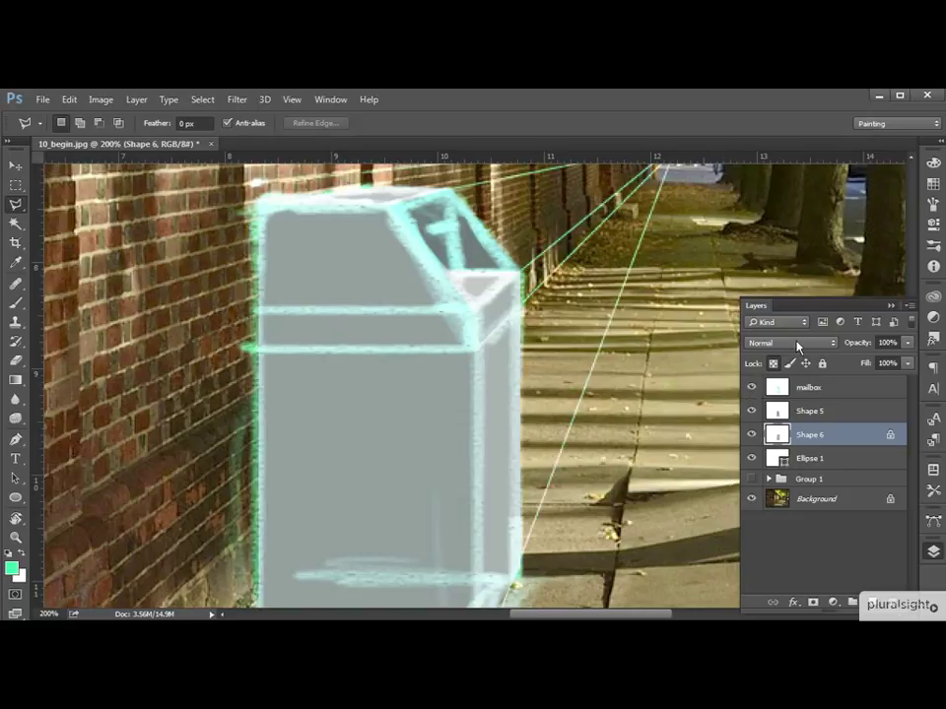
pyautogui.hotkey('ctrl', 'shift', 'n')
pyautogui.click(844, 327)
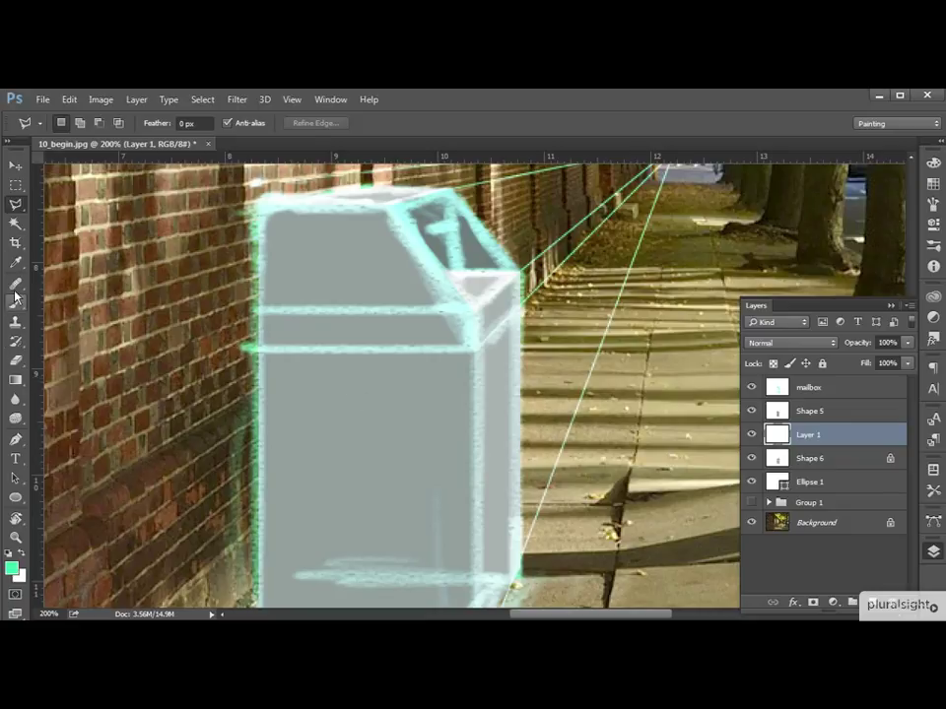
# Draw a closed Pen shape about 177 by 55 px along the sketched band wrapping the mailbox's front and side.
pyautogui.click(15, 439)
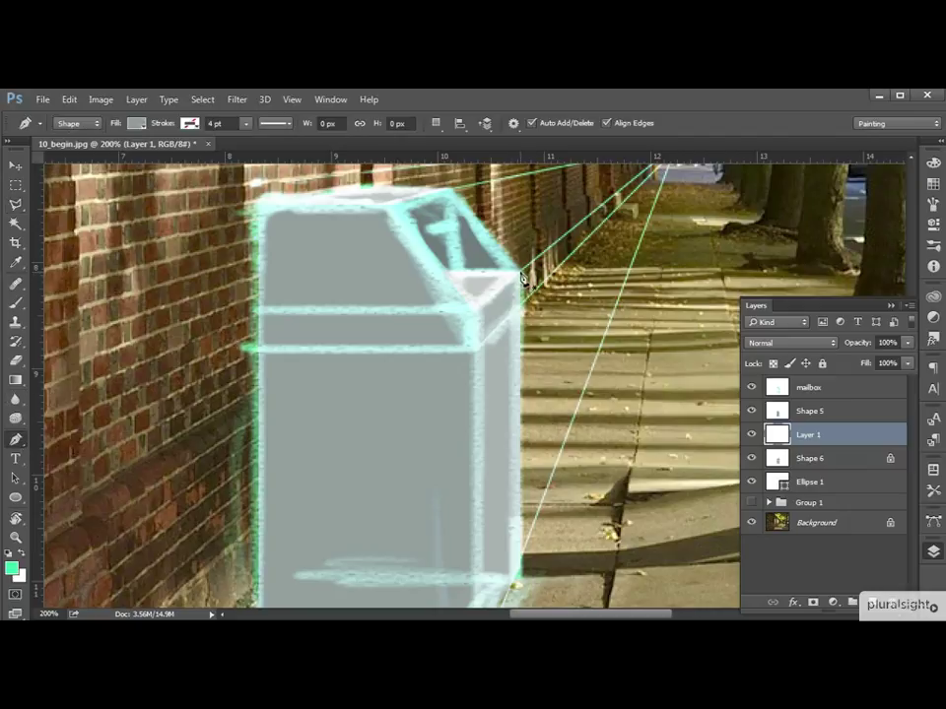
pyautogui.click(520, 275)
pyautogui.click(469, 317)
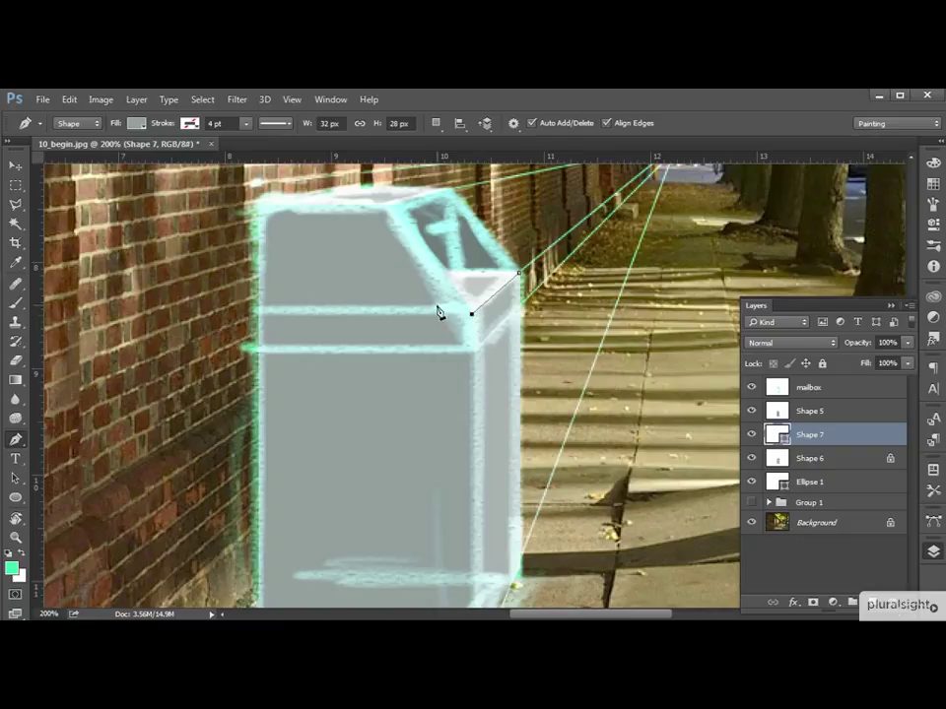
pyautogui.click(259, 313)
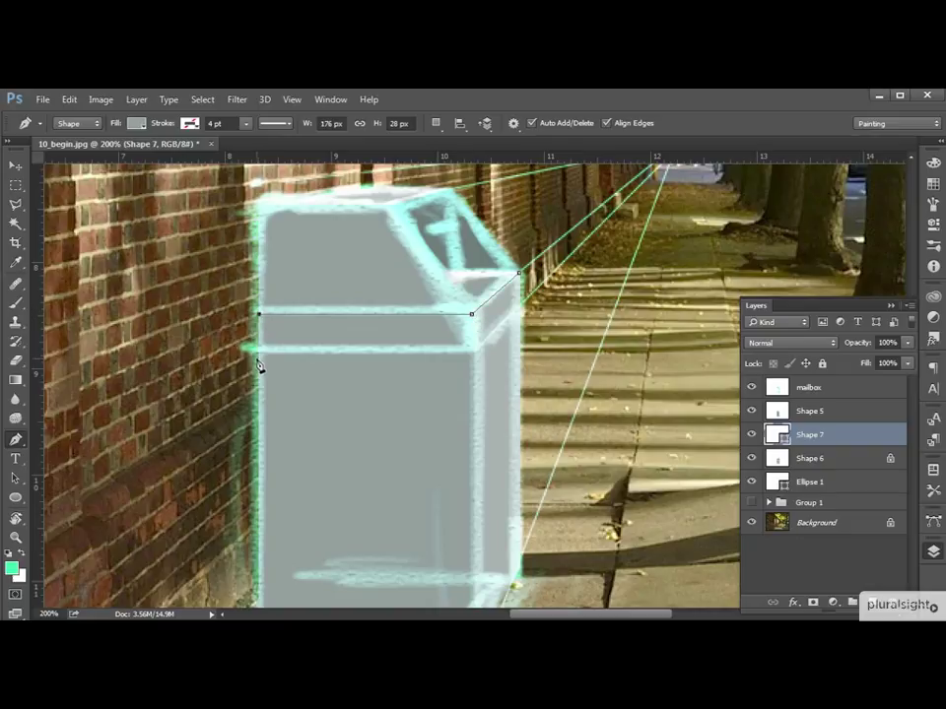
pyautogui.click(258, 353)
pyautogui.click(473, 354)
pyautogui.click(521, 305)
pyautogui.click(519, 273)
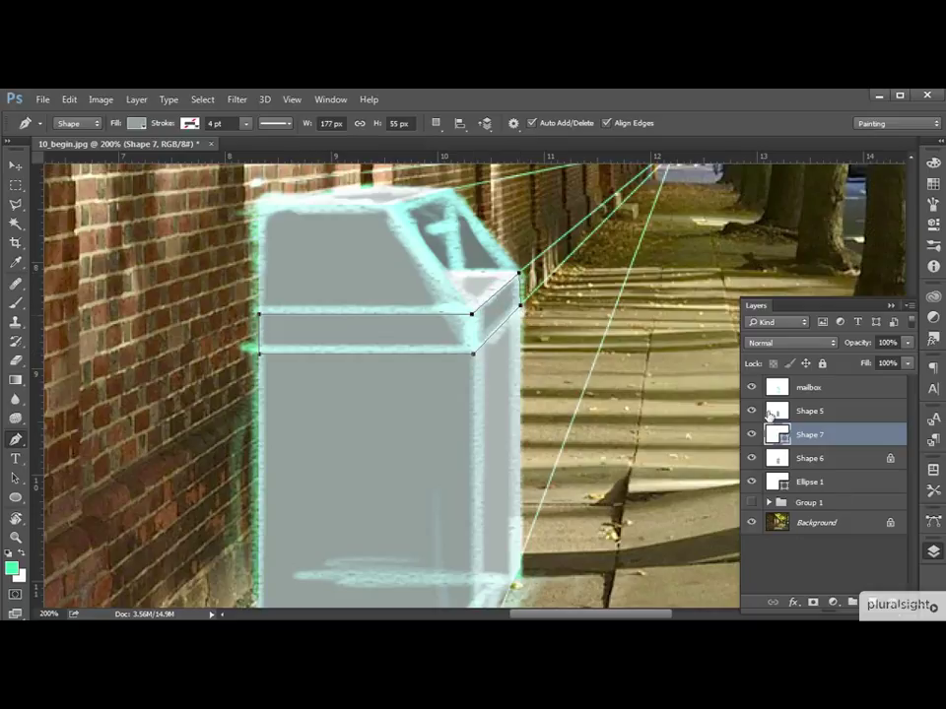
# Move the band's shape layer above Shape 5 and fill the band with dark red.
pyautogui.moveTo(835, 436); pyautogui.dragTo(839, 398)
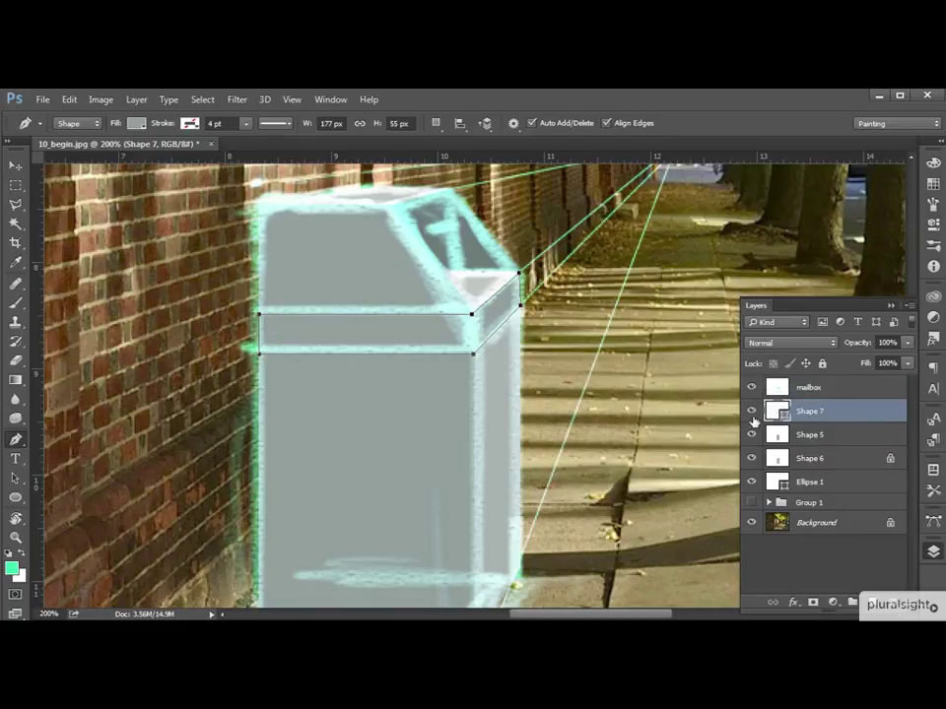
pyautogui.click(136, 125)
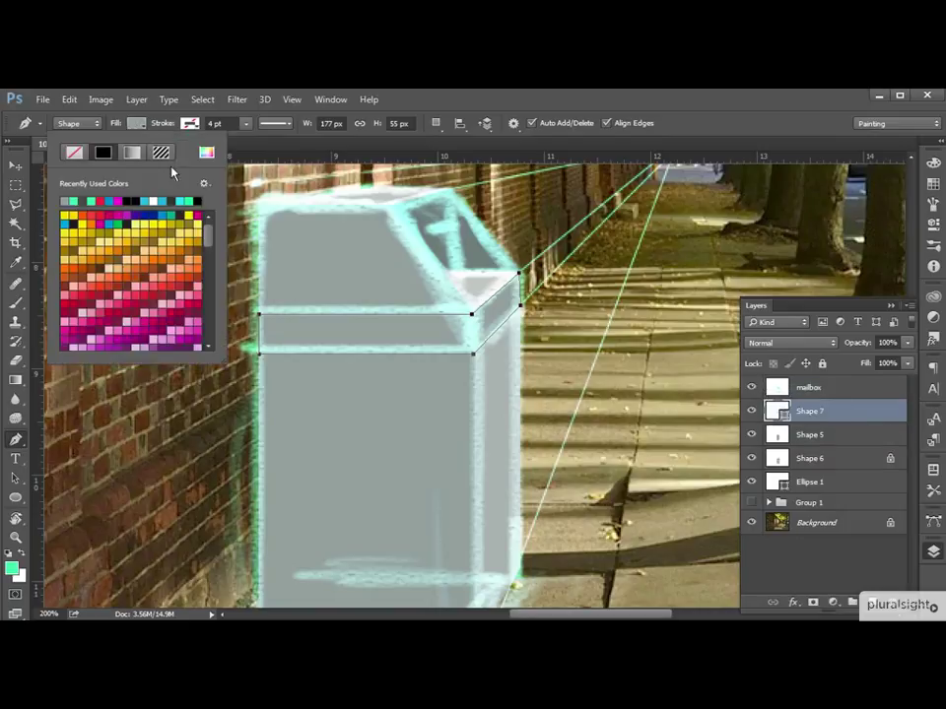
pyautogui.click(122, 215)
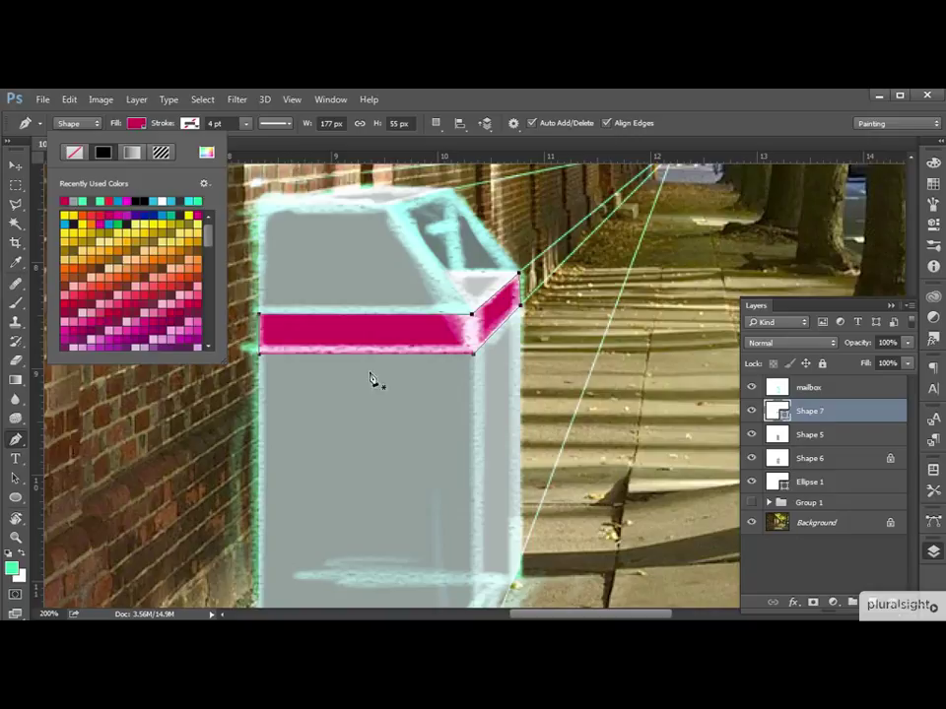
pyautogui.click(84, 217)
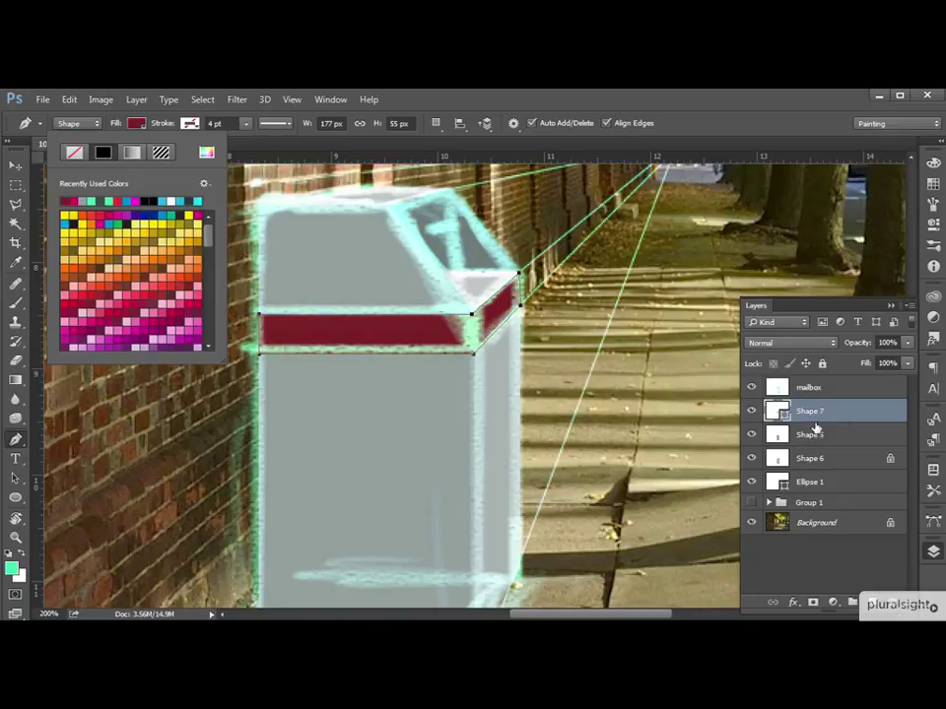
# Hide the mailbox sketch layer and rasterize the dark red band's shape layer.
pyautogui.click(752, 388)
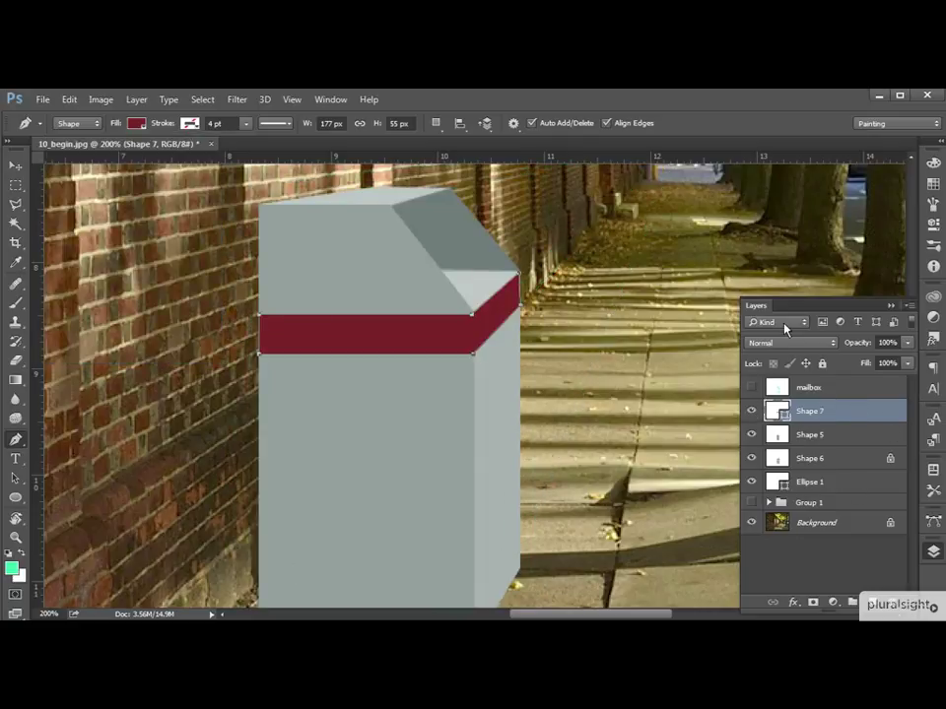
pyautogui.rightClick(853, 412)
pyautogui.click(926, 281)
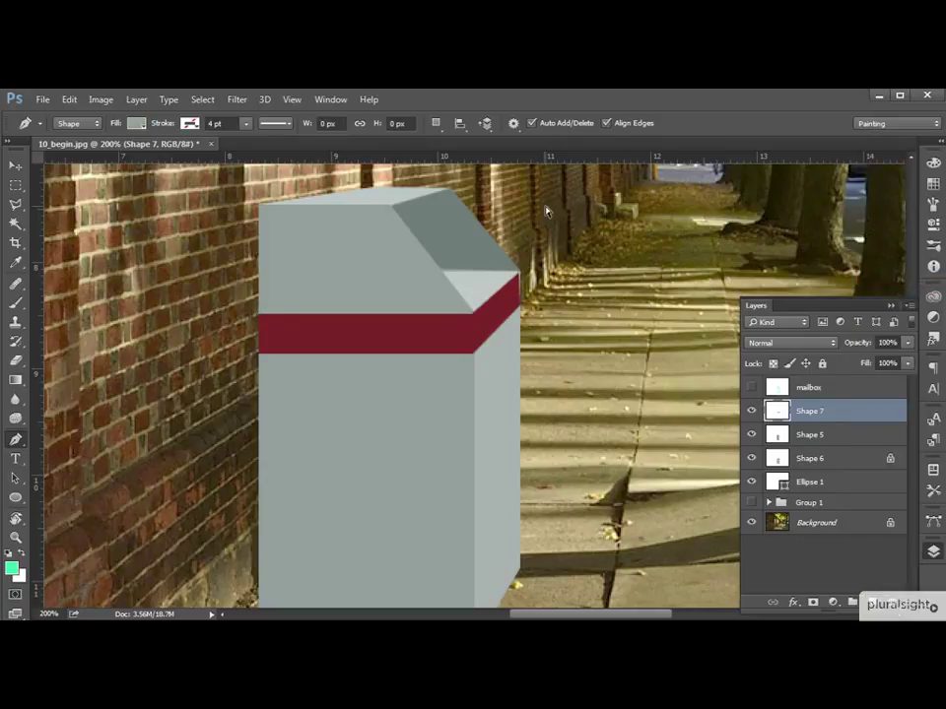
# Undo the band layer's rasterization and adjust the band's anchor points at the mailbox's side, making the shape 56 px high.
pyautogui.hotkey('ctrl', 'z')
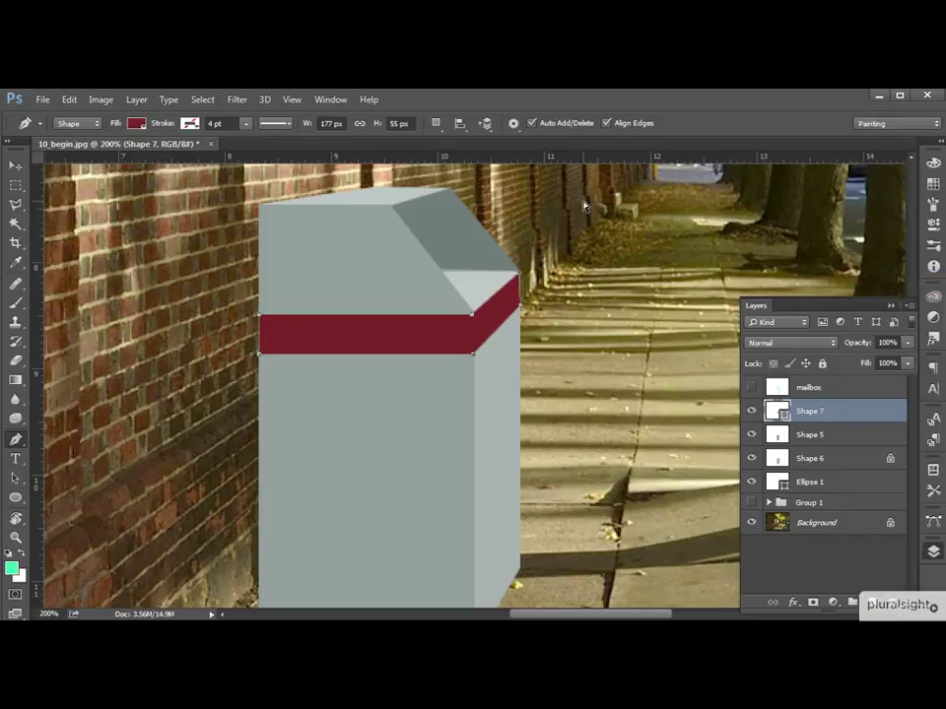
pyautogui.scroll(5, 478, 325)
pyautogui.moveTo(536, 404); pyautogui.dragTo(512, 434)
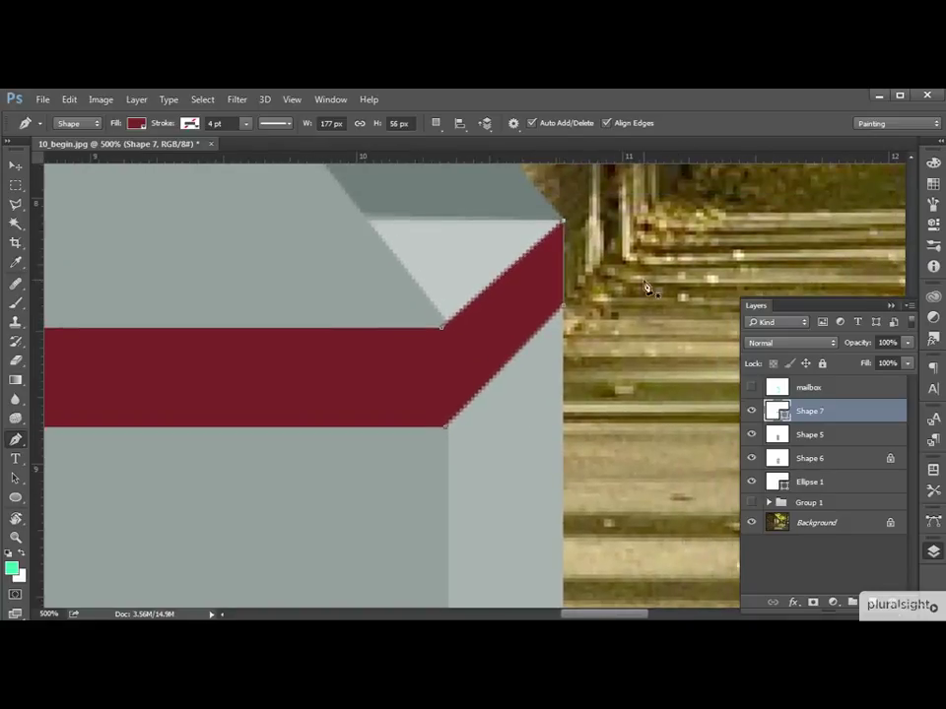
# Rasterize the adjusted band's layer and make a rectangular selection around the band's angled part, starting at the mailbox's vertical corner edge.
pyautogui.rightClick(840, 415)
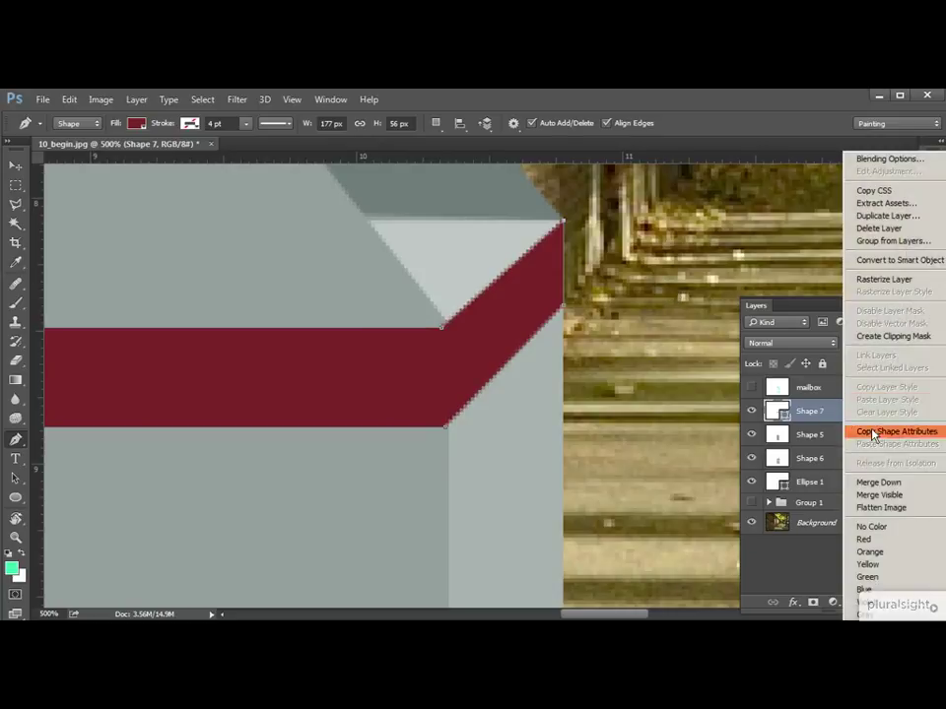
pyautogui.click(915, 279)
pyautogui.click(15, 185)
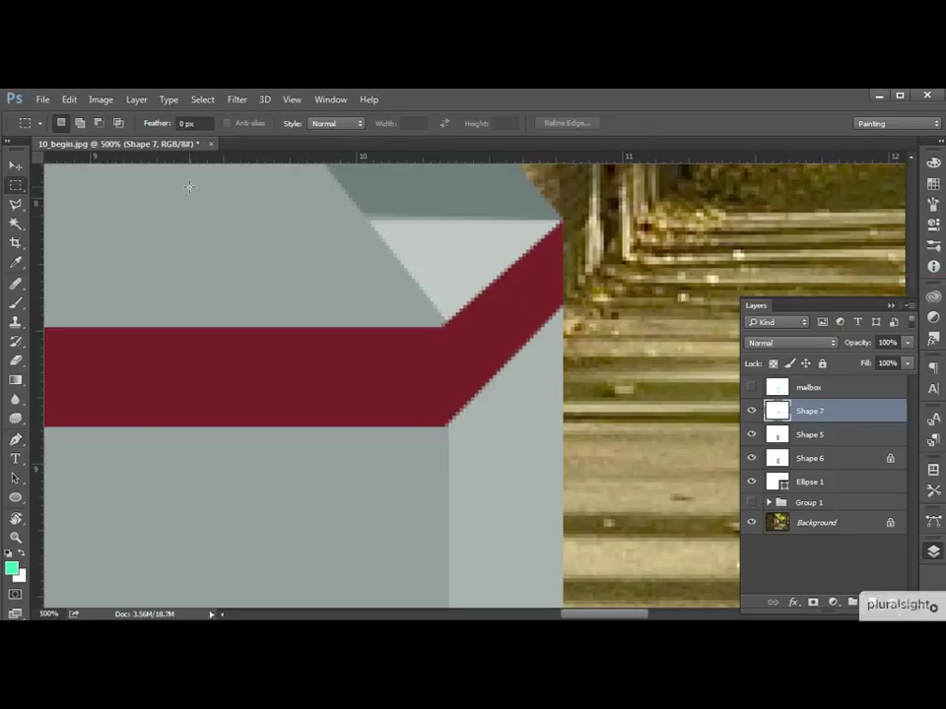
pyautogui.moveTo(622, 199); pyautogui.dragTo(448, 514)
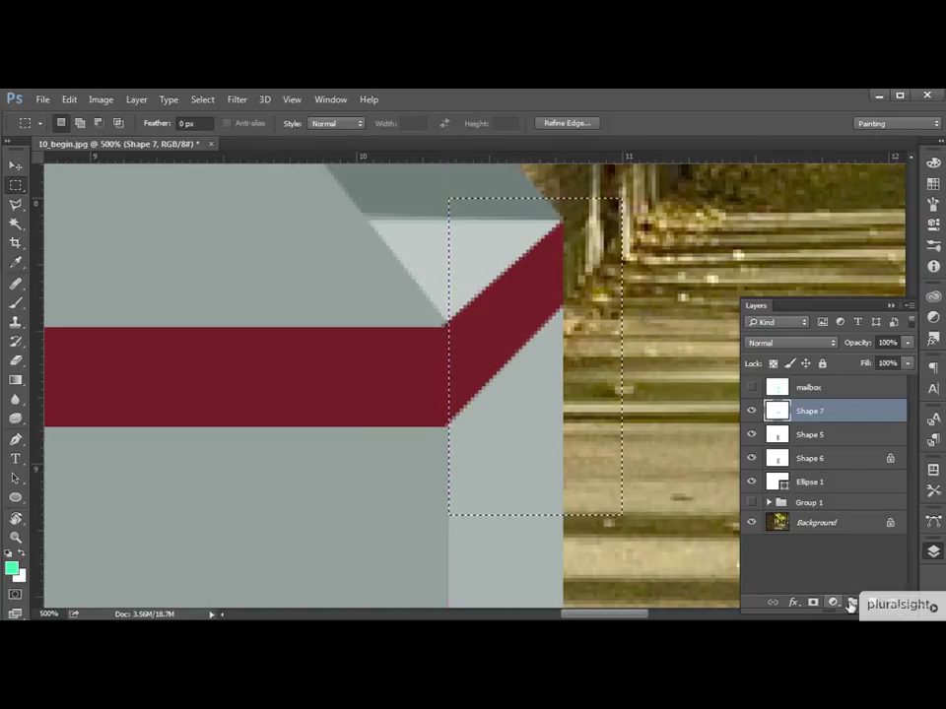
# Lock the band layer's transparent pixels, lighten the selected angled part with Levels at midtone 1.63, and deselect.
pyautogui.click(773, 363)
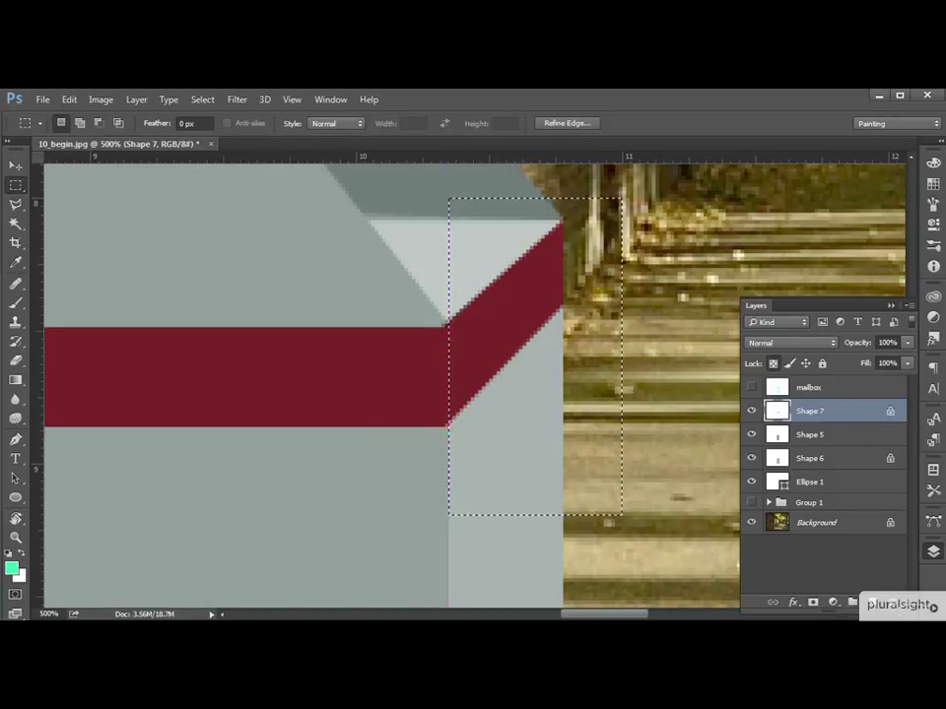
pyautogui.hotkey('ctrl', 'l')
pyautogui.moveTo(653, 350); pyautogui.dragTo(619, 350)
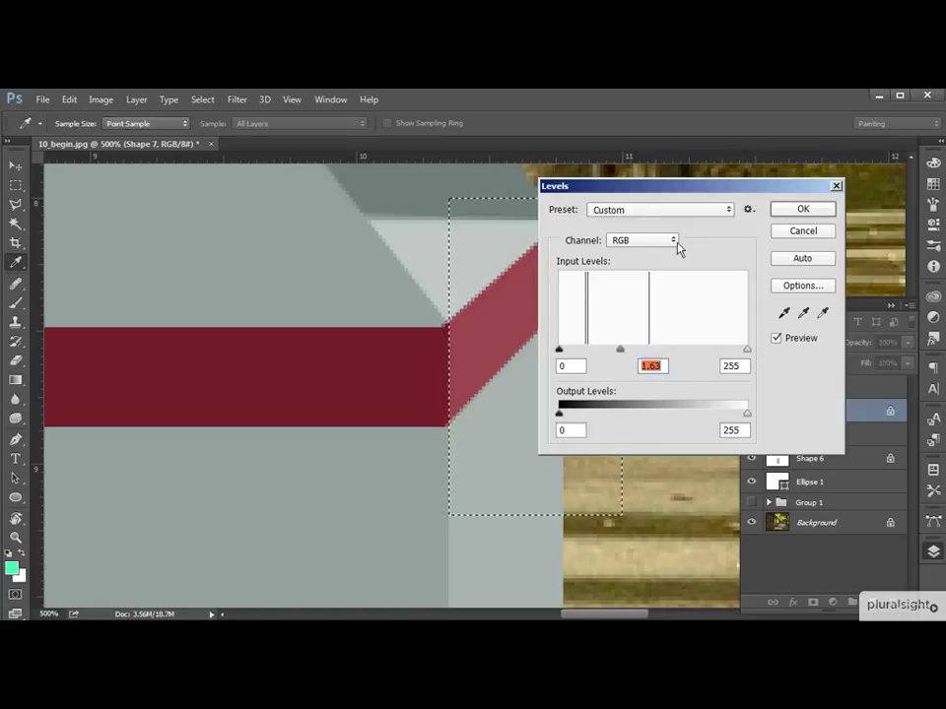
pyautogui.click(800, 211)
pyautogui.hotkey('ctrl', 'd')
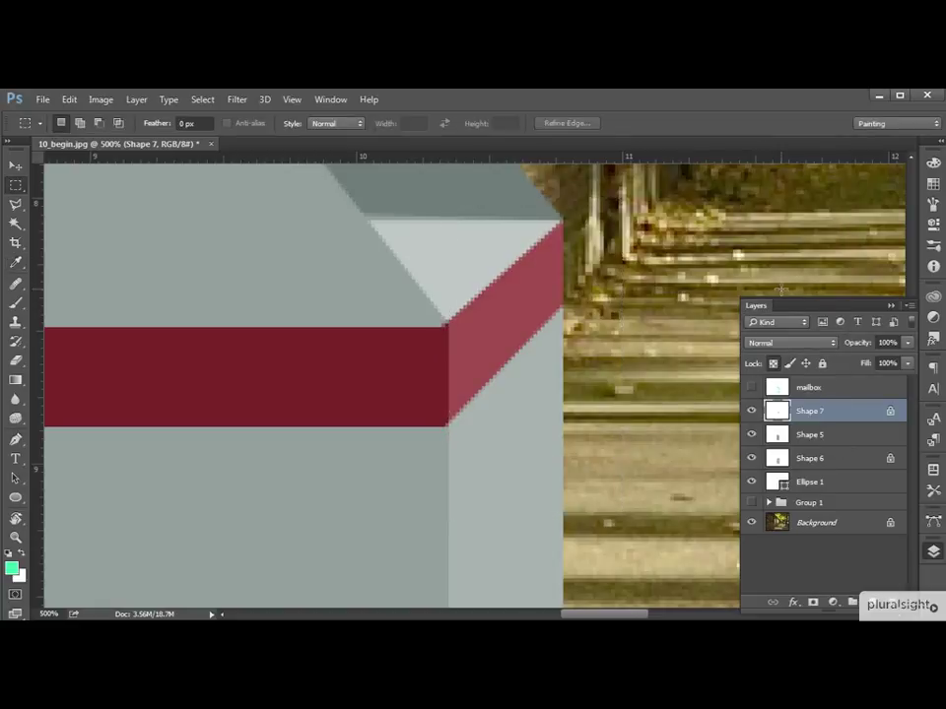
pyautogui.hotkey('ctrl', '1')
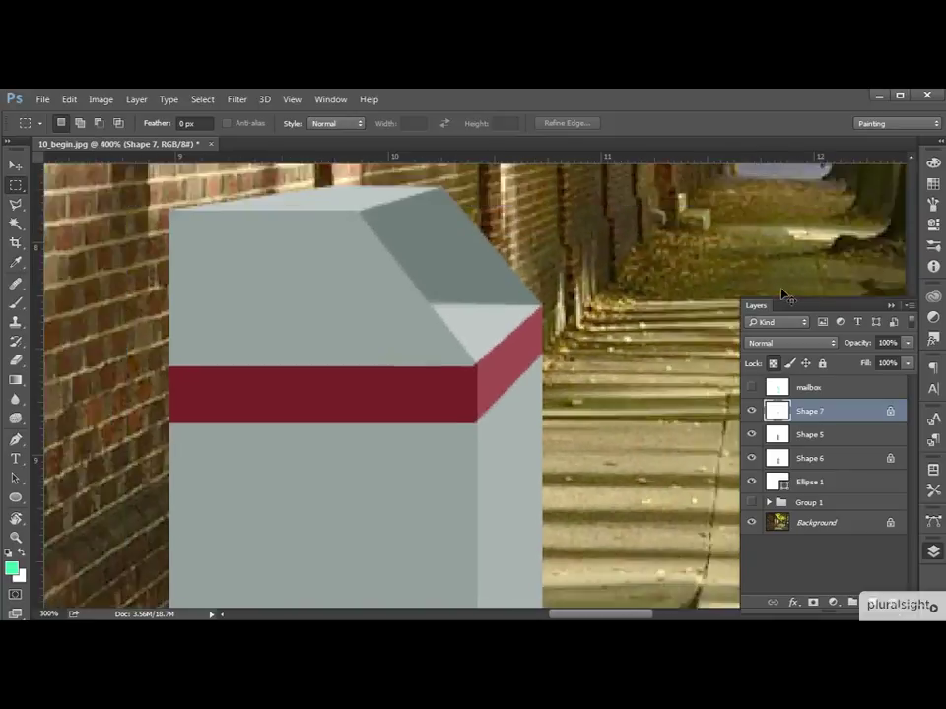